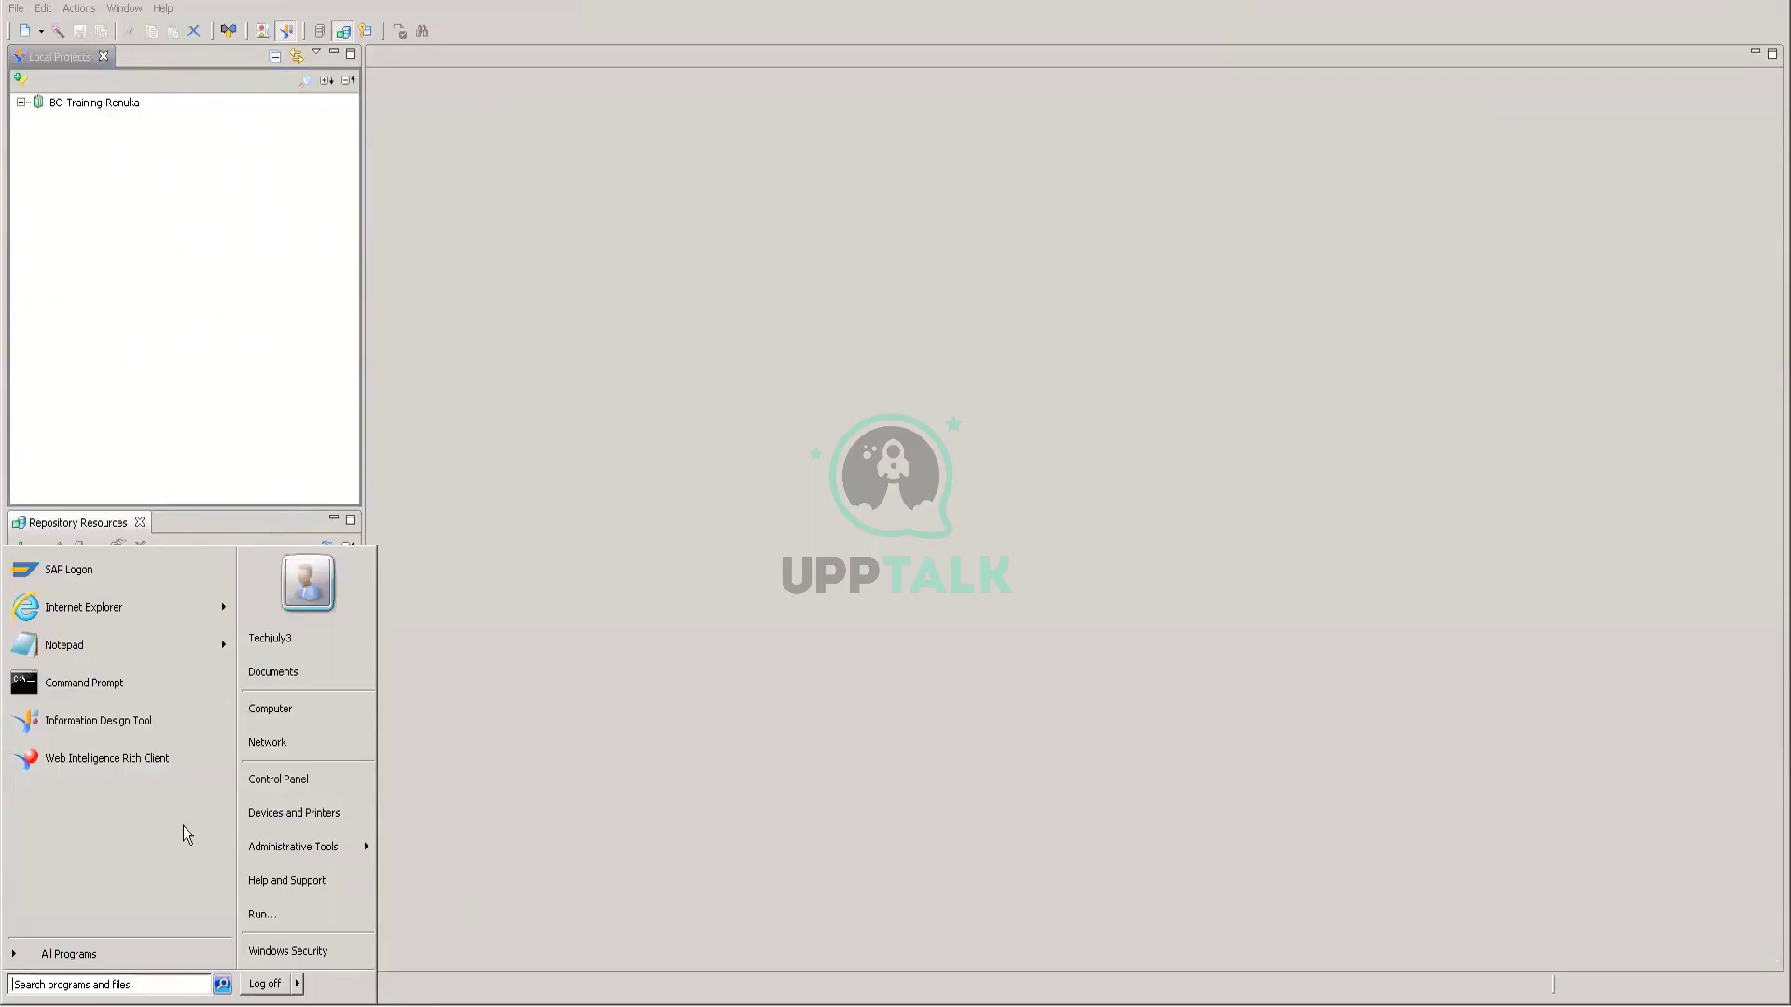
Step: Launch Information Design Tool from a Start menu search for 'inf'
click(58, 987)
text(inf)
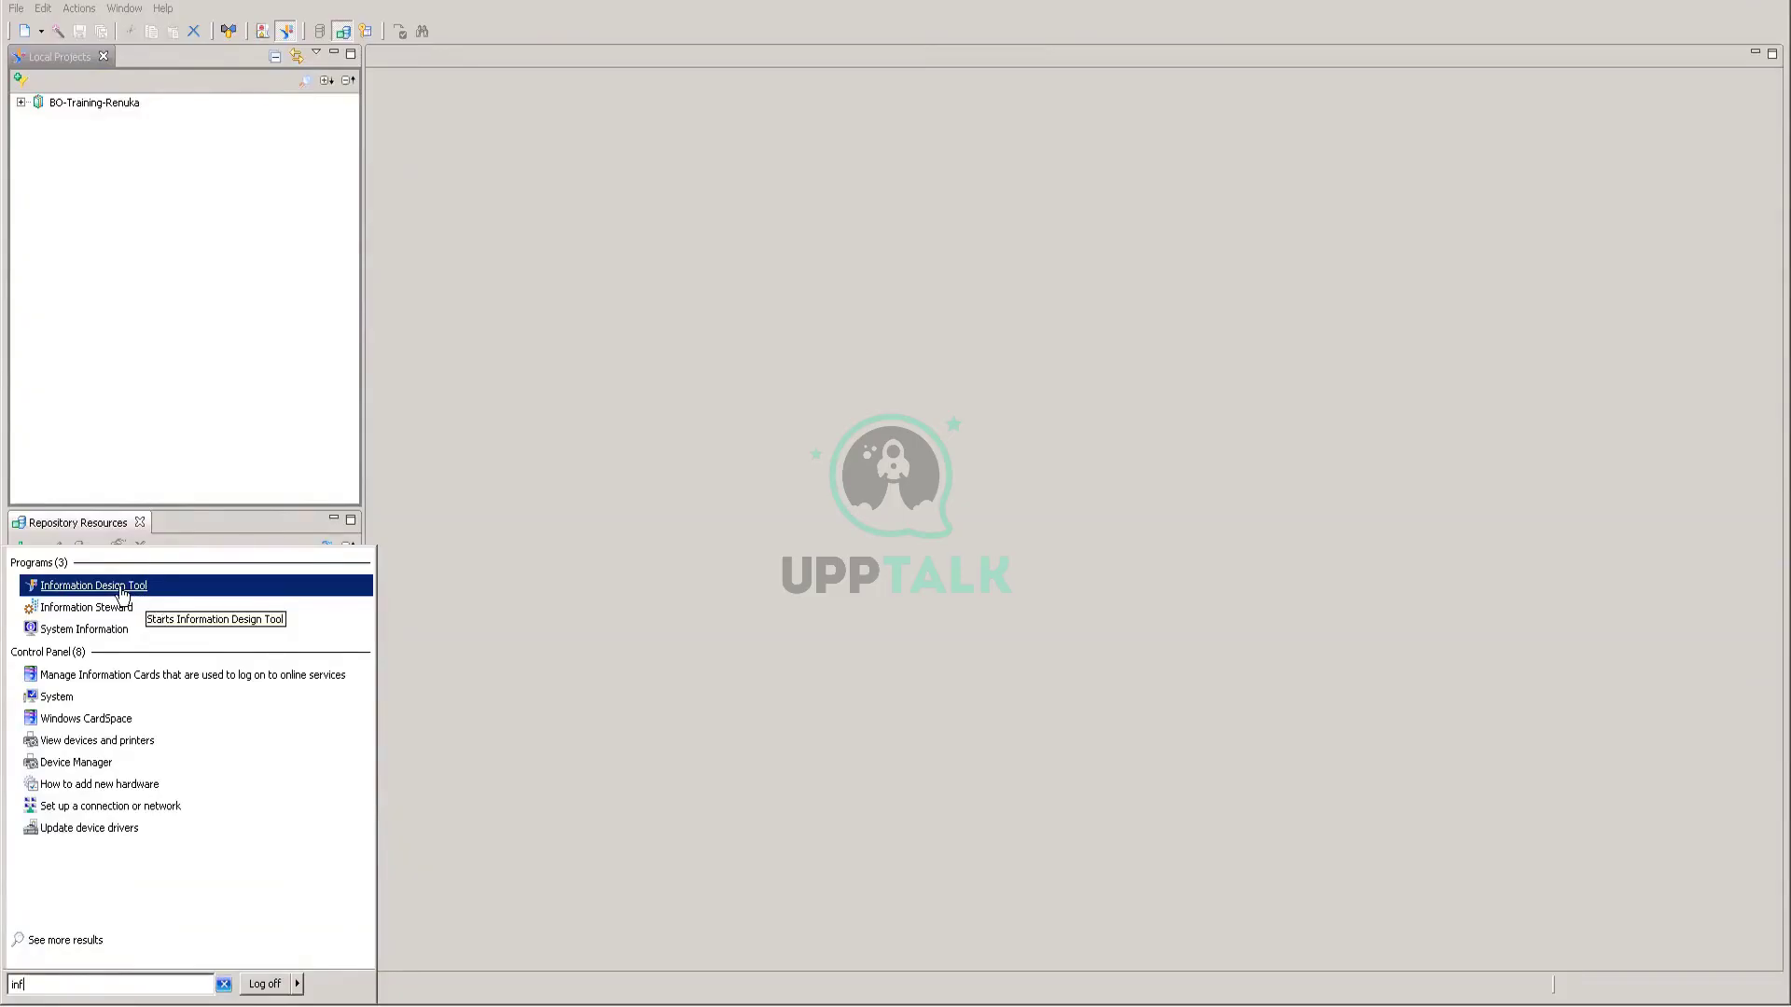
click(551, 515)
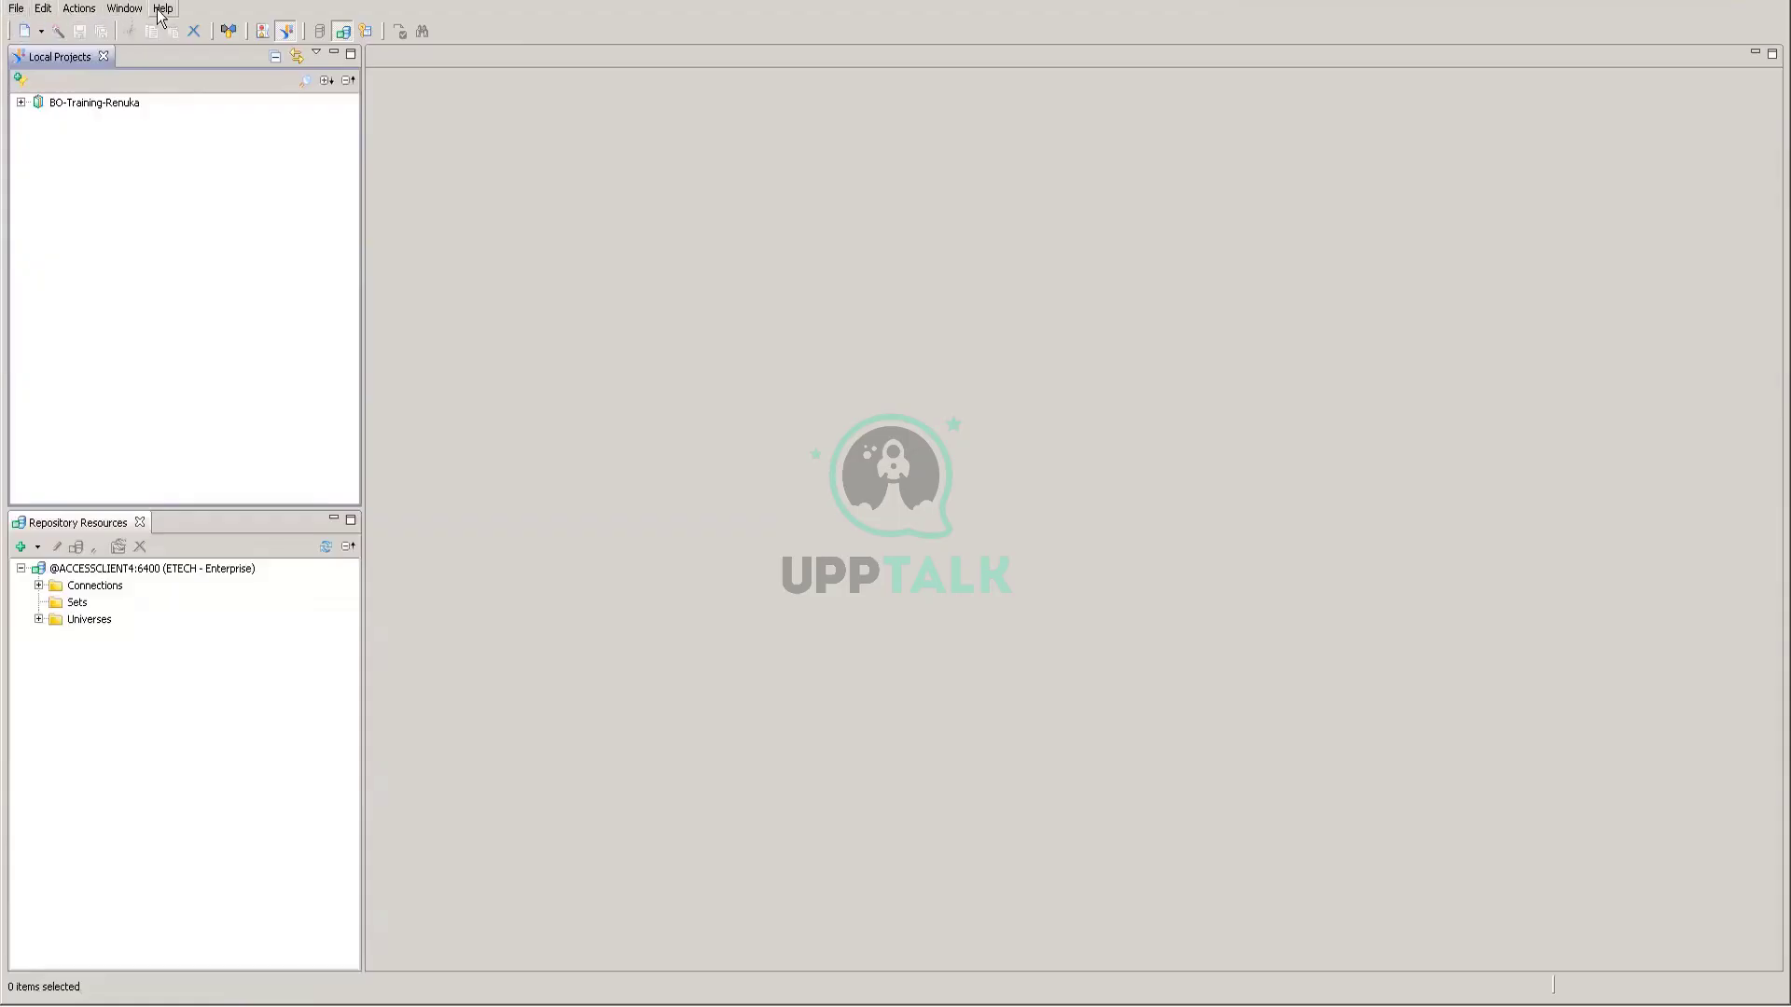
Step: Browse the File menu and its New submenu of resource types
click(27, 10)
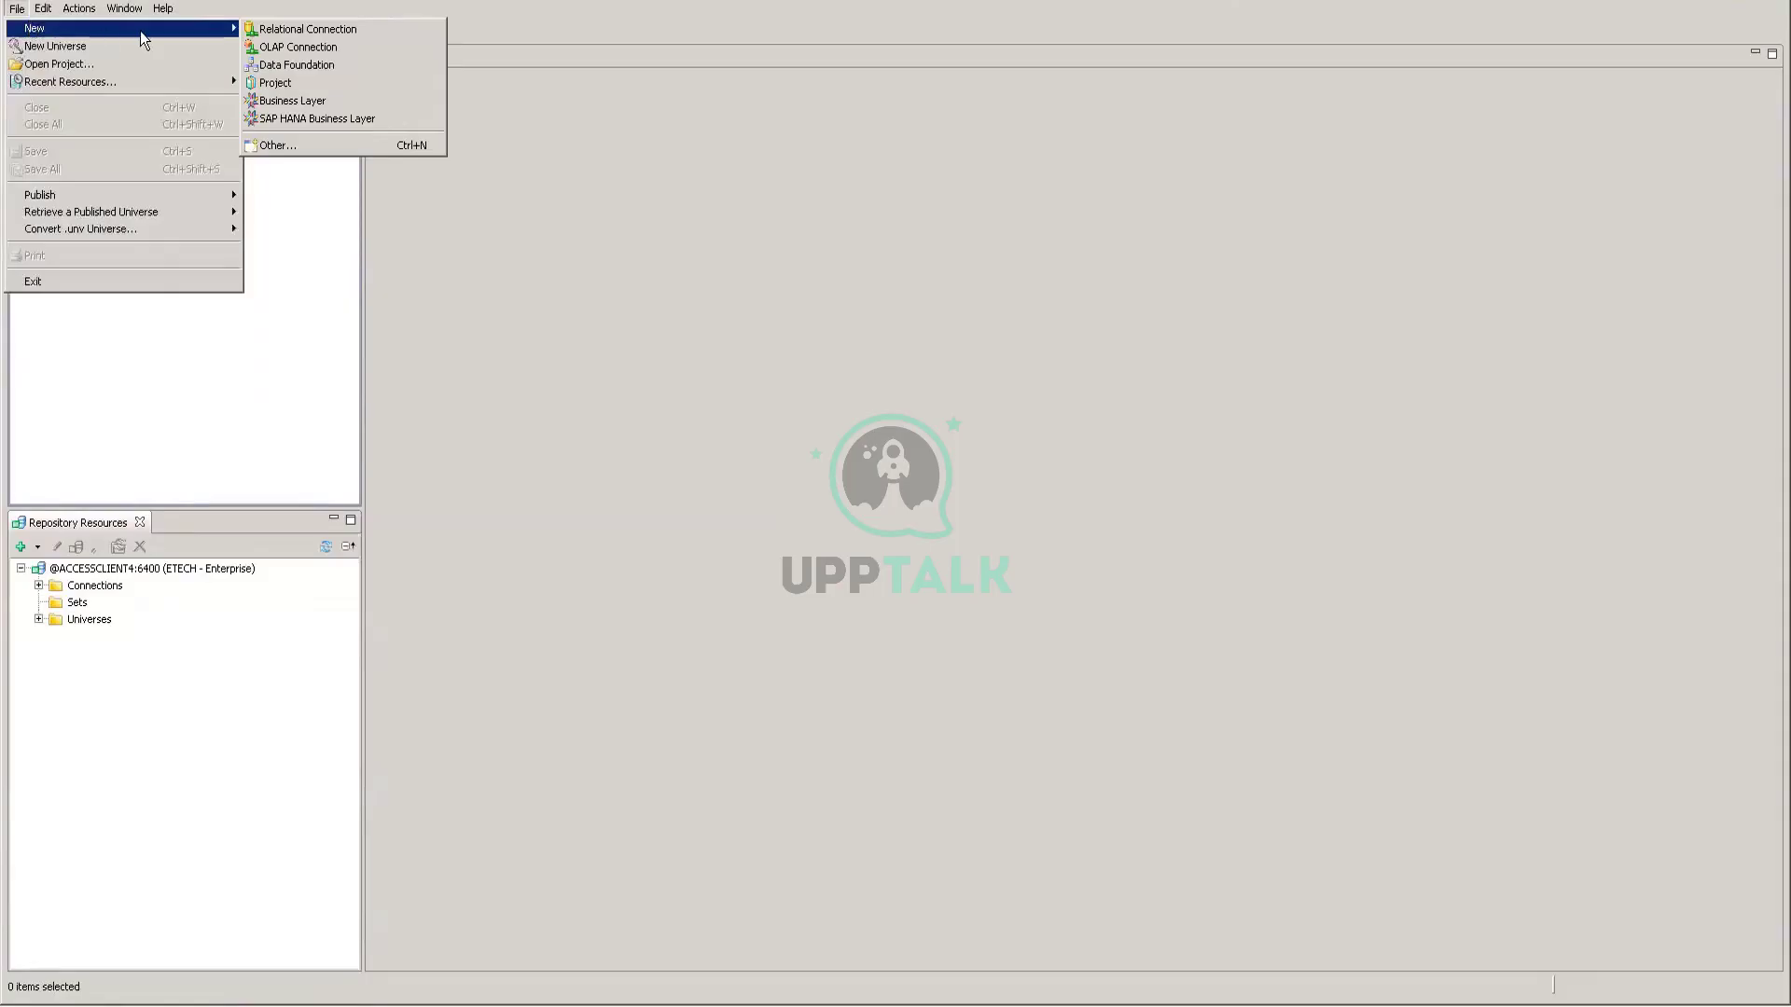
mouse_move(38, 18)
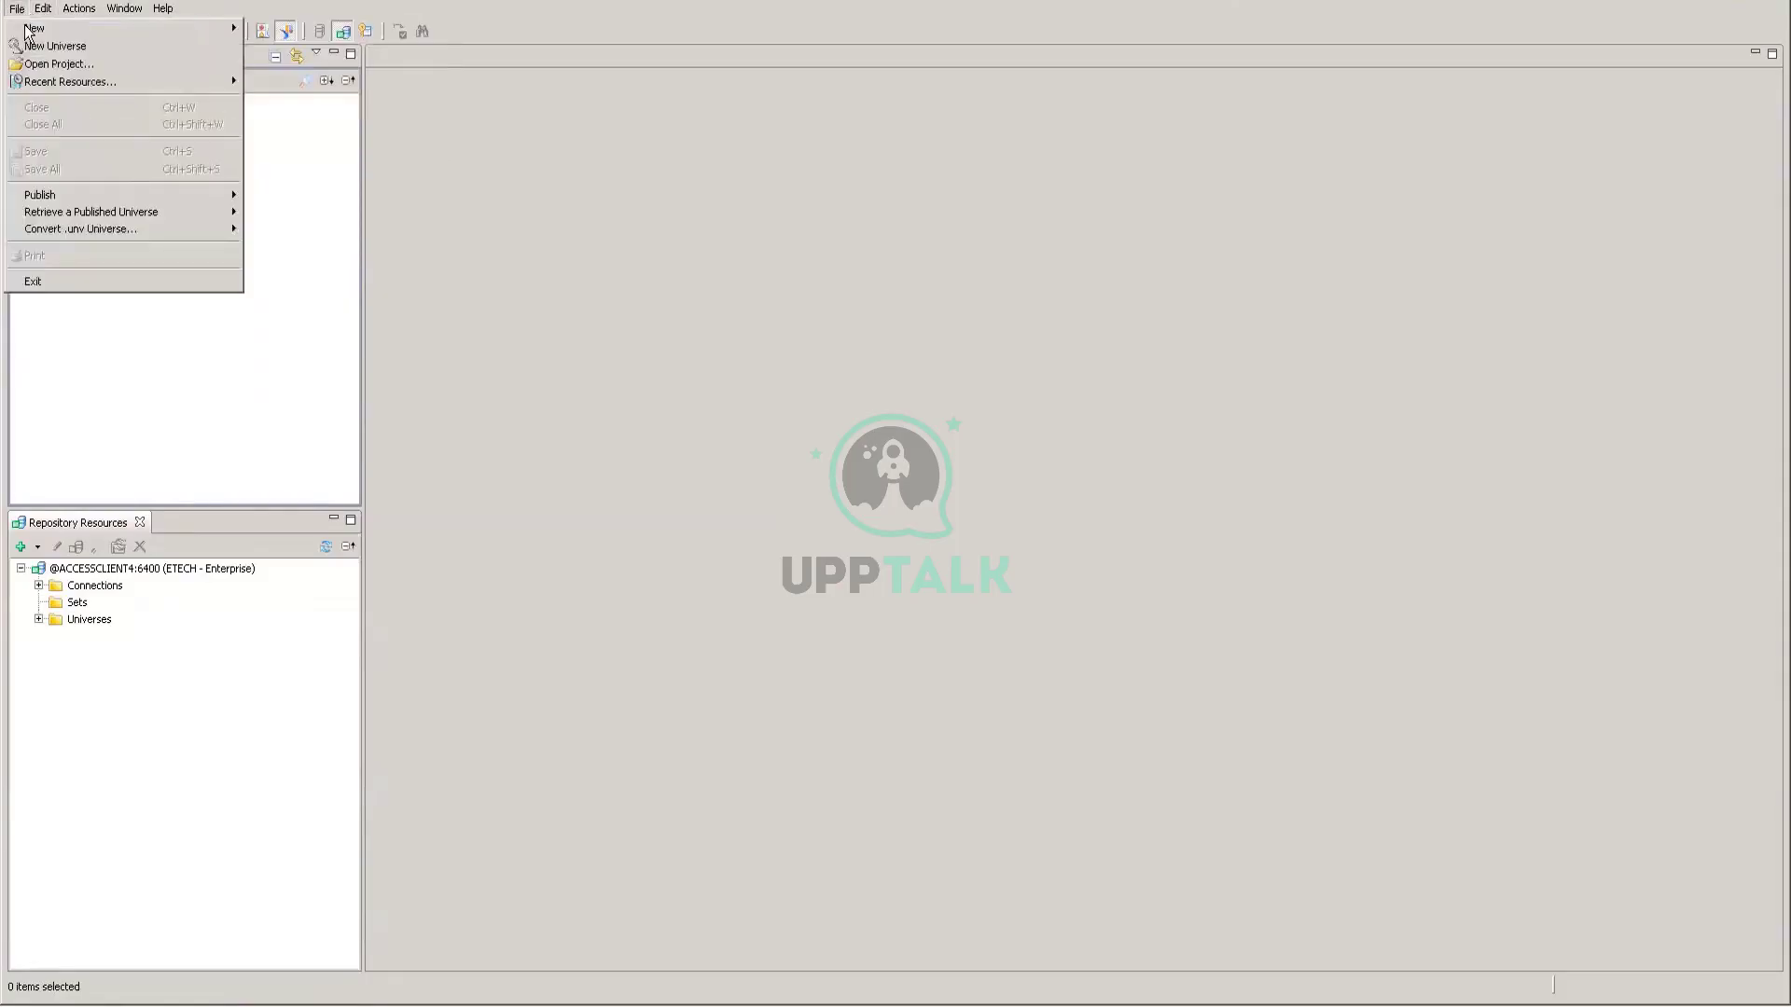
mouse_move(215, 34)
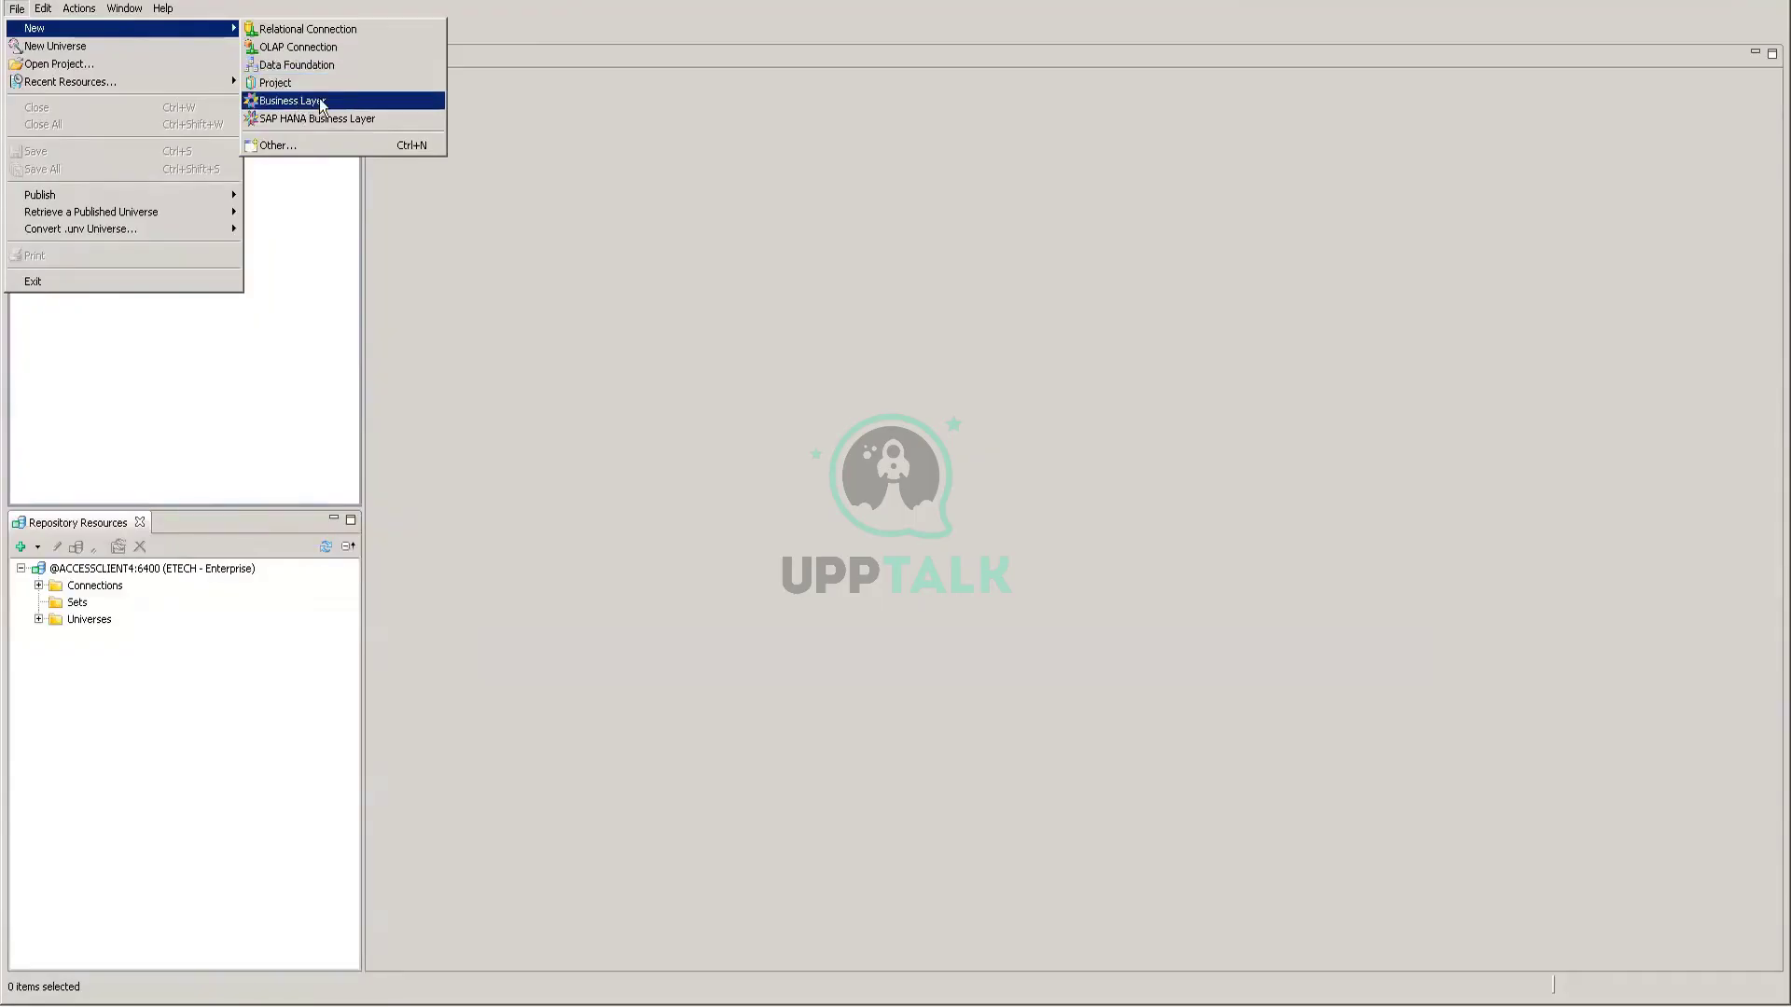
click(213, 11)
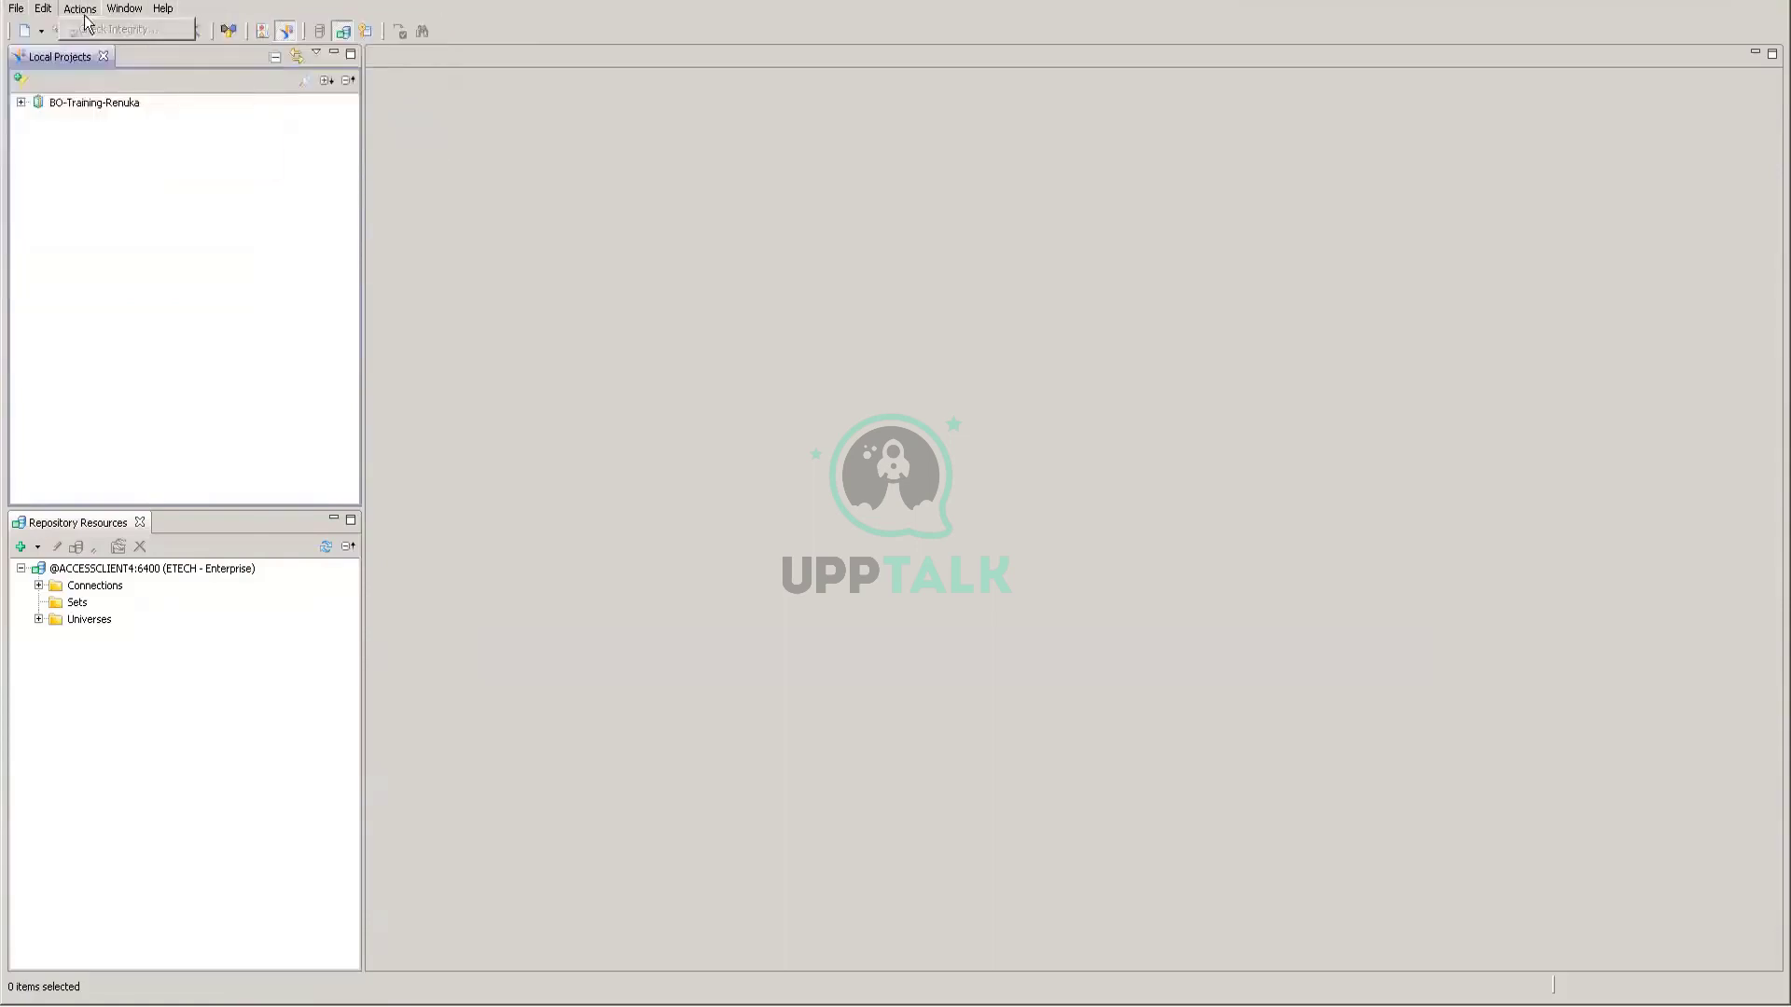
click(17, 8)
mouse_move(50, 29)
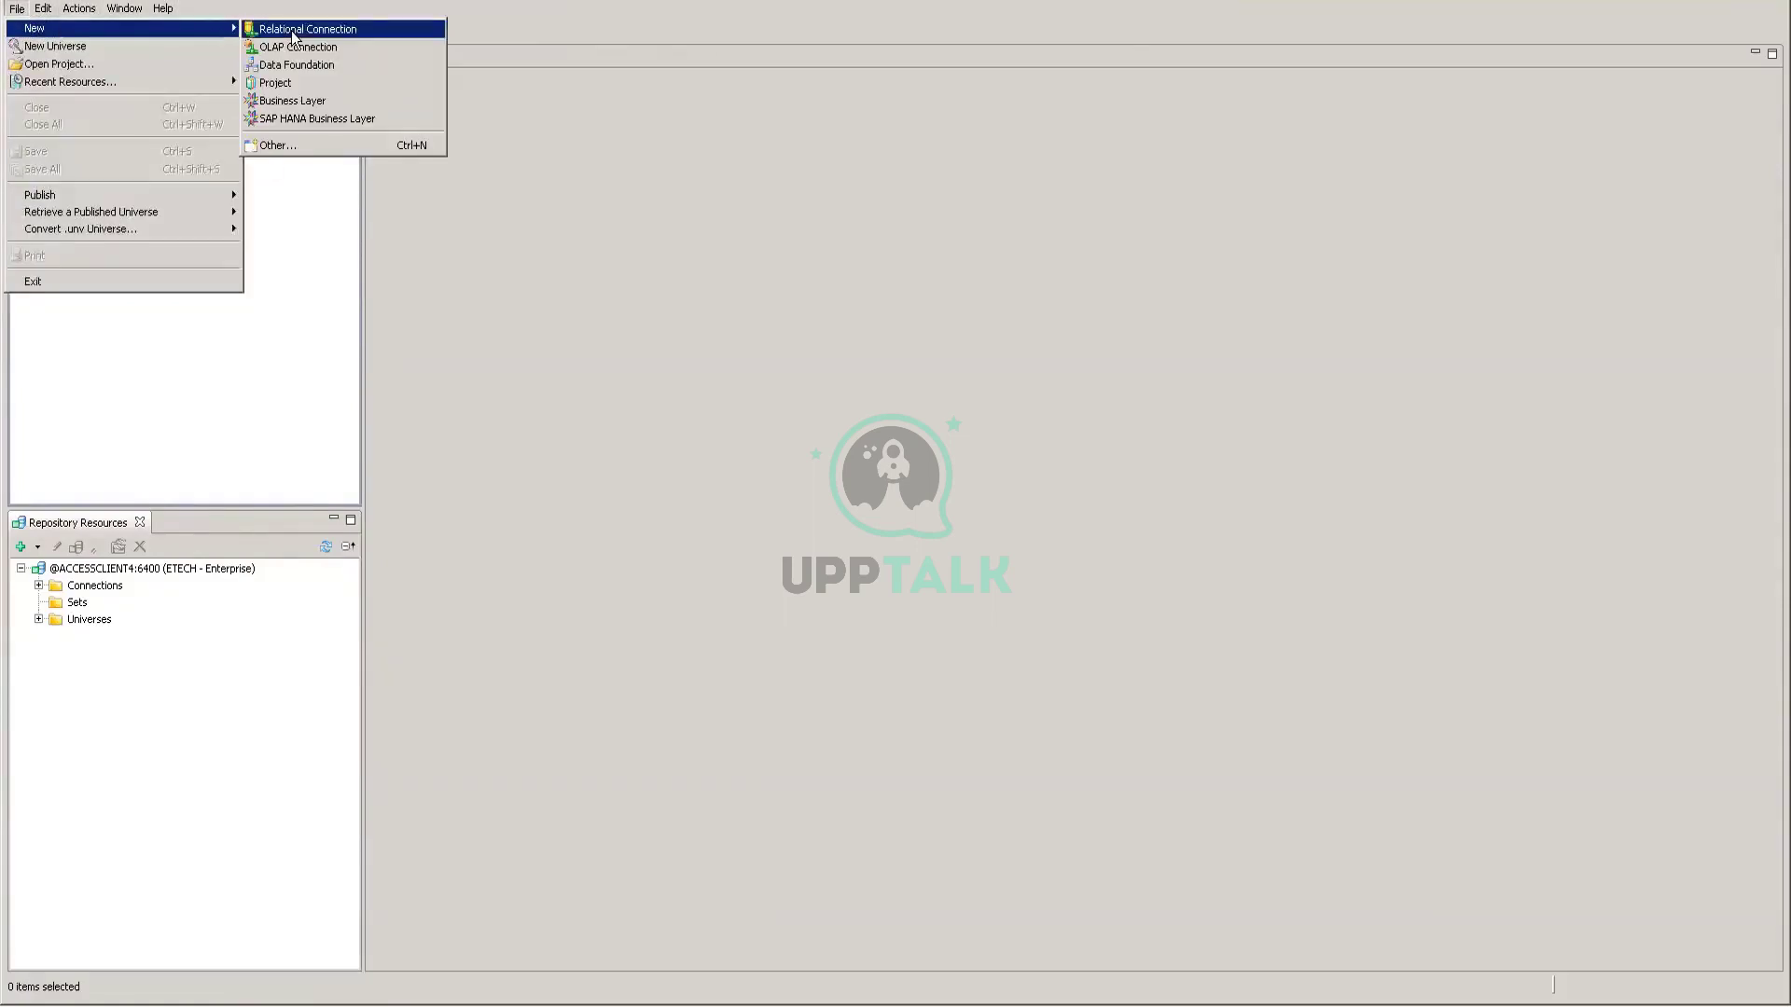
click(243, 337)
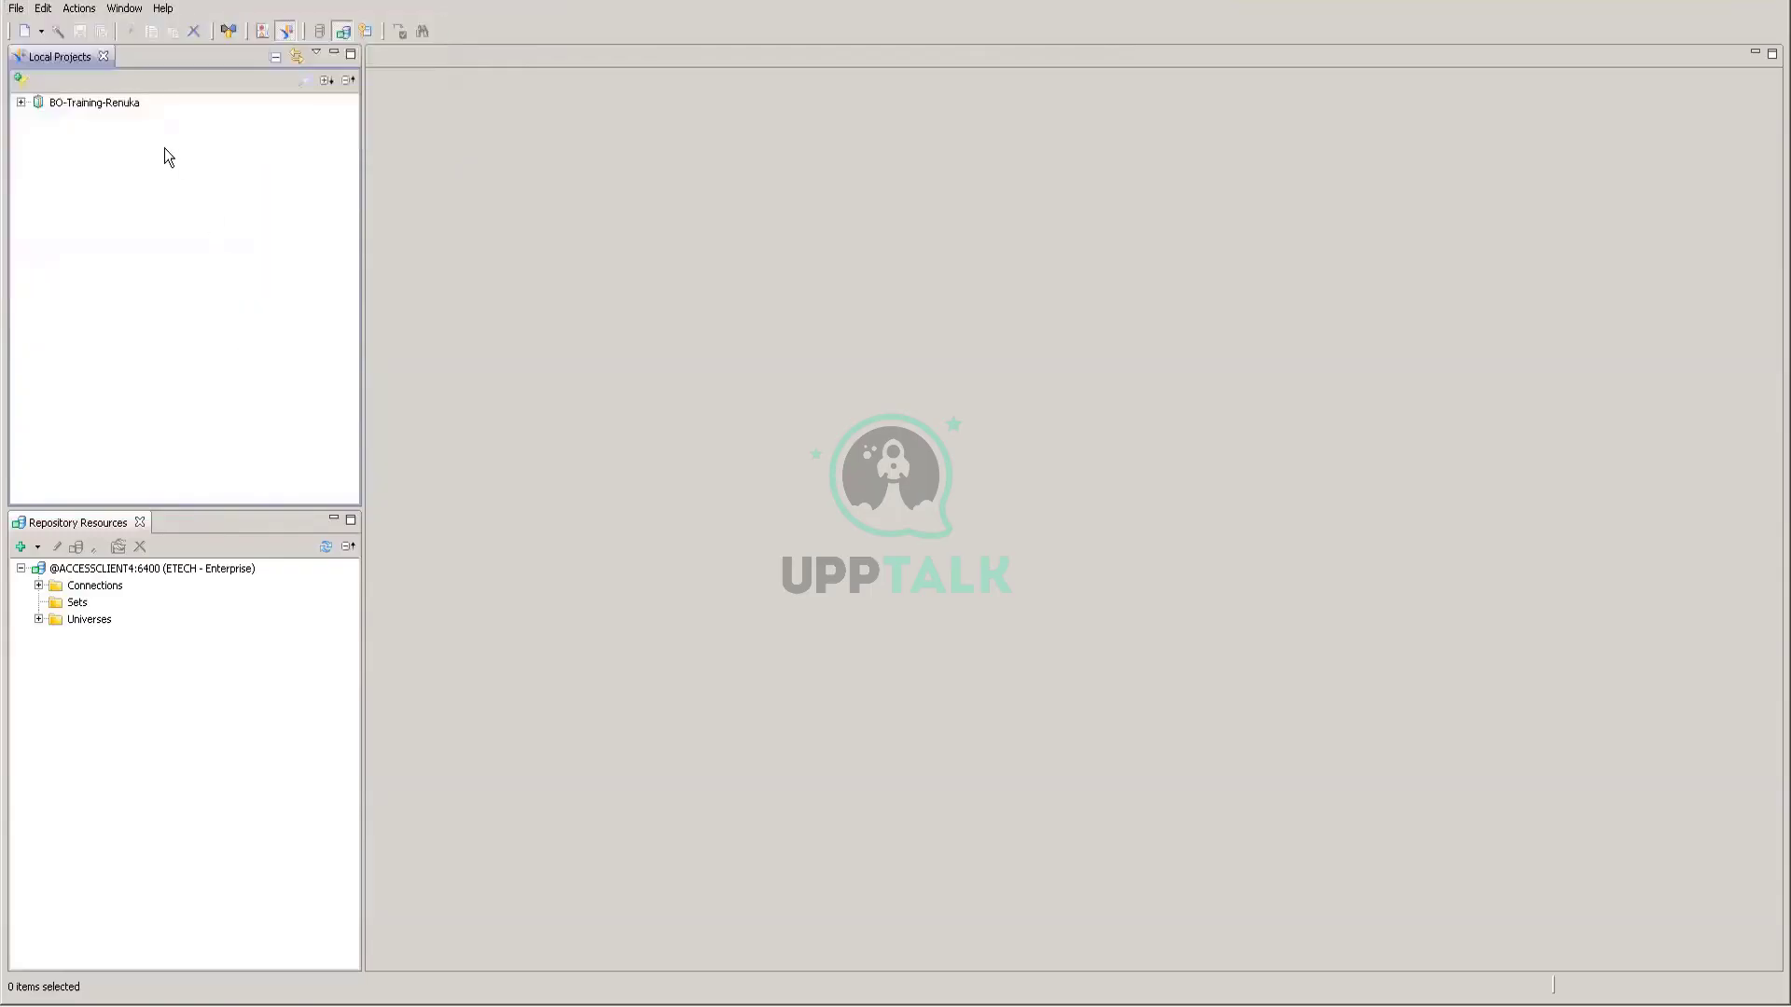
Step: Review the Local Projects shortcut menu, then bring the File menu back up
right_click(164, 148)
mouse_move(193, 161)
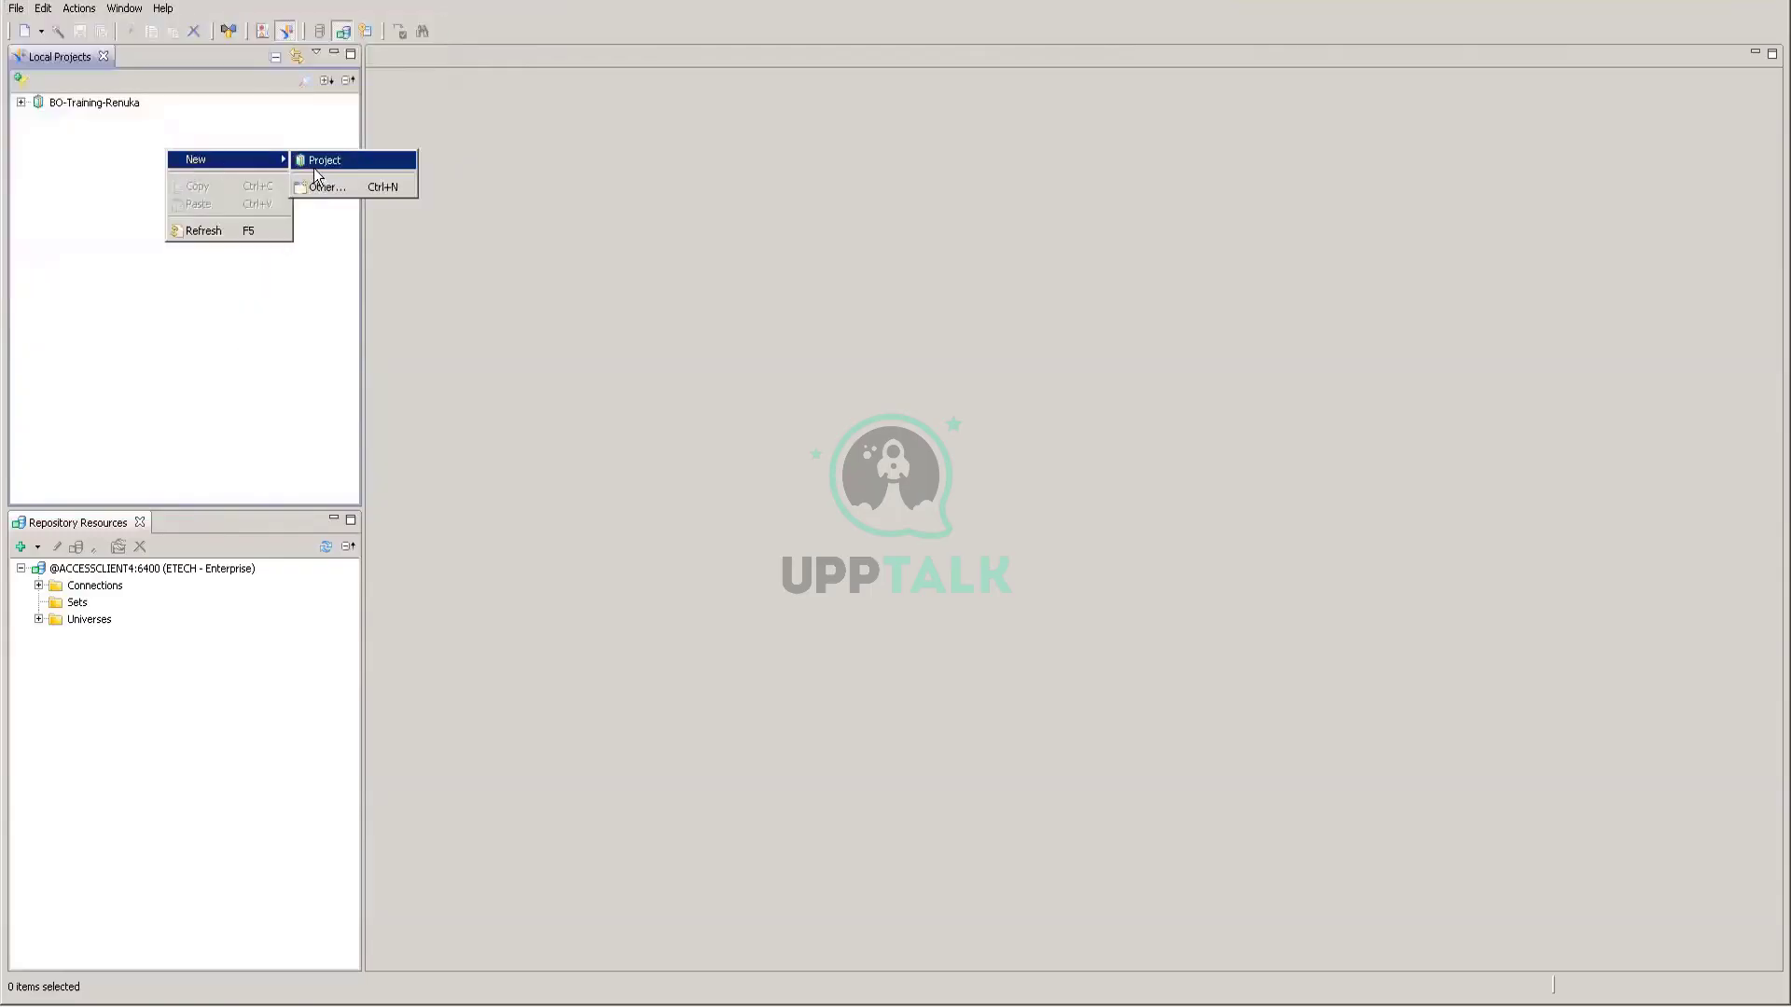
click(63, 142)
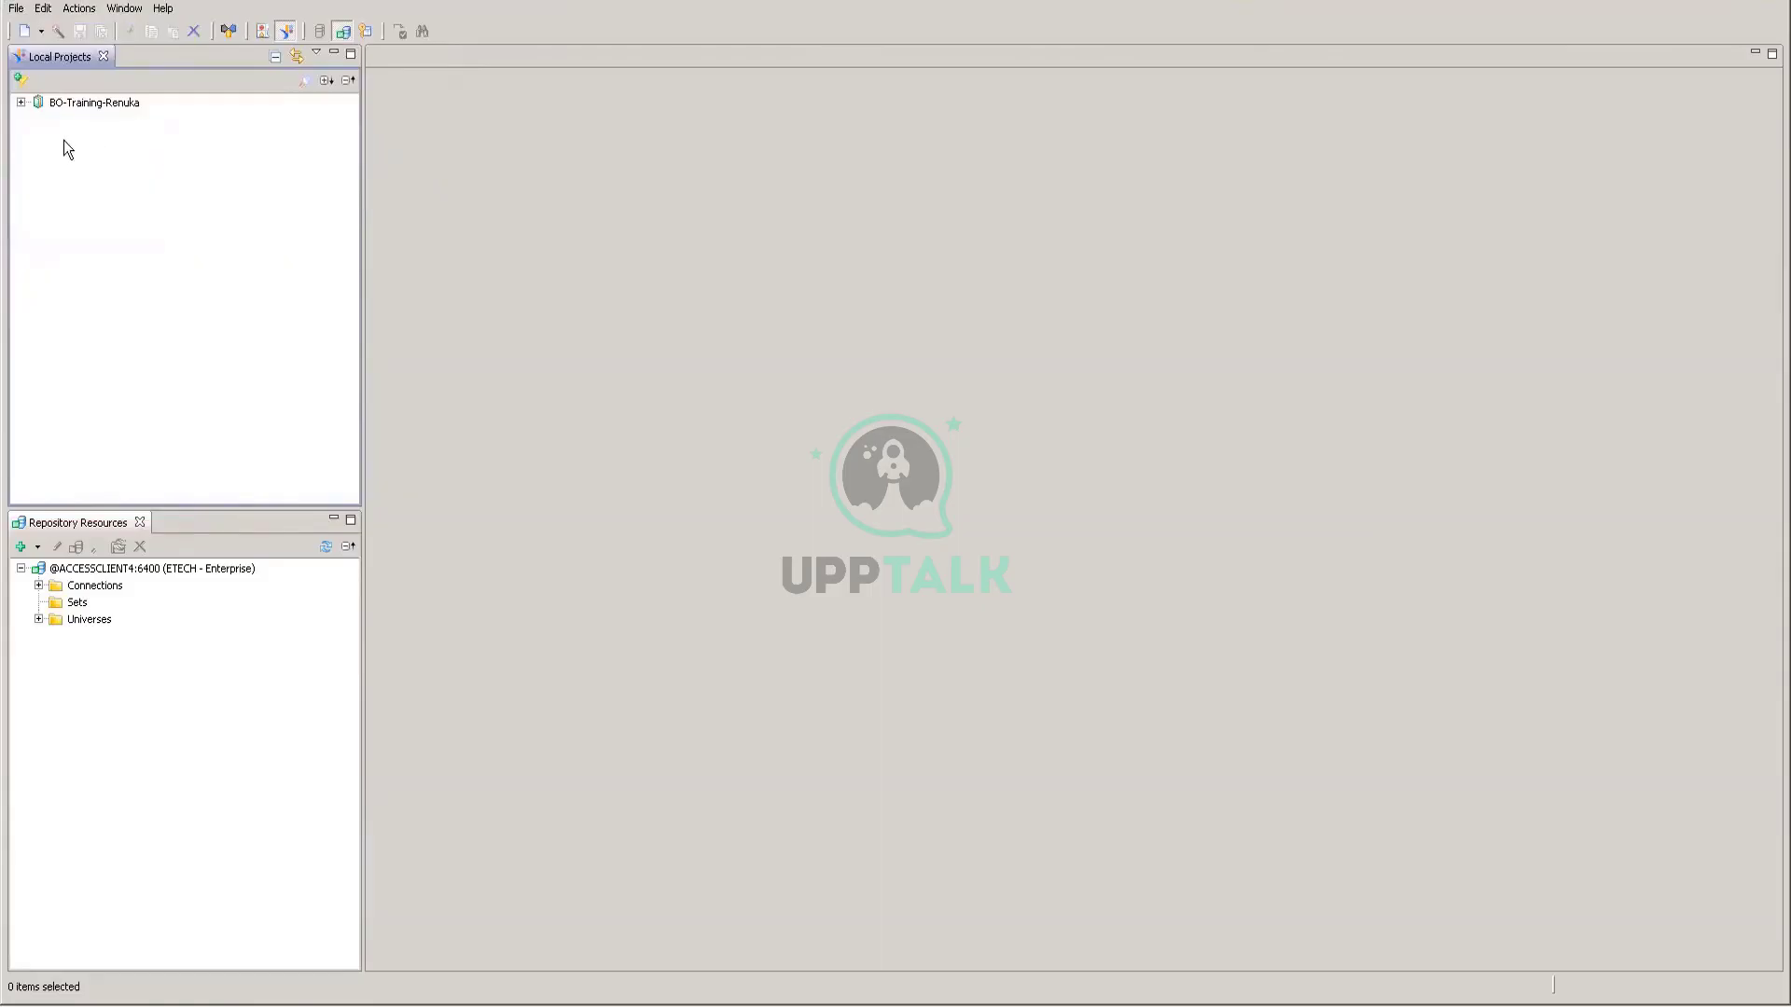
click(16, 9)
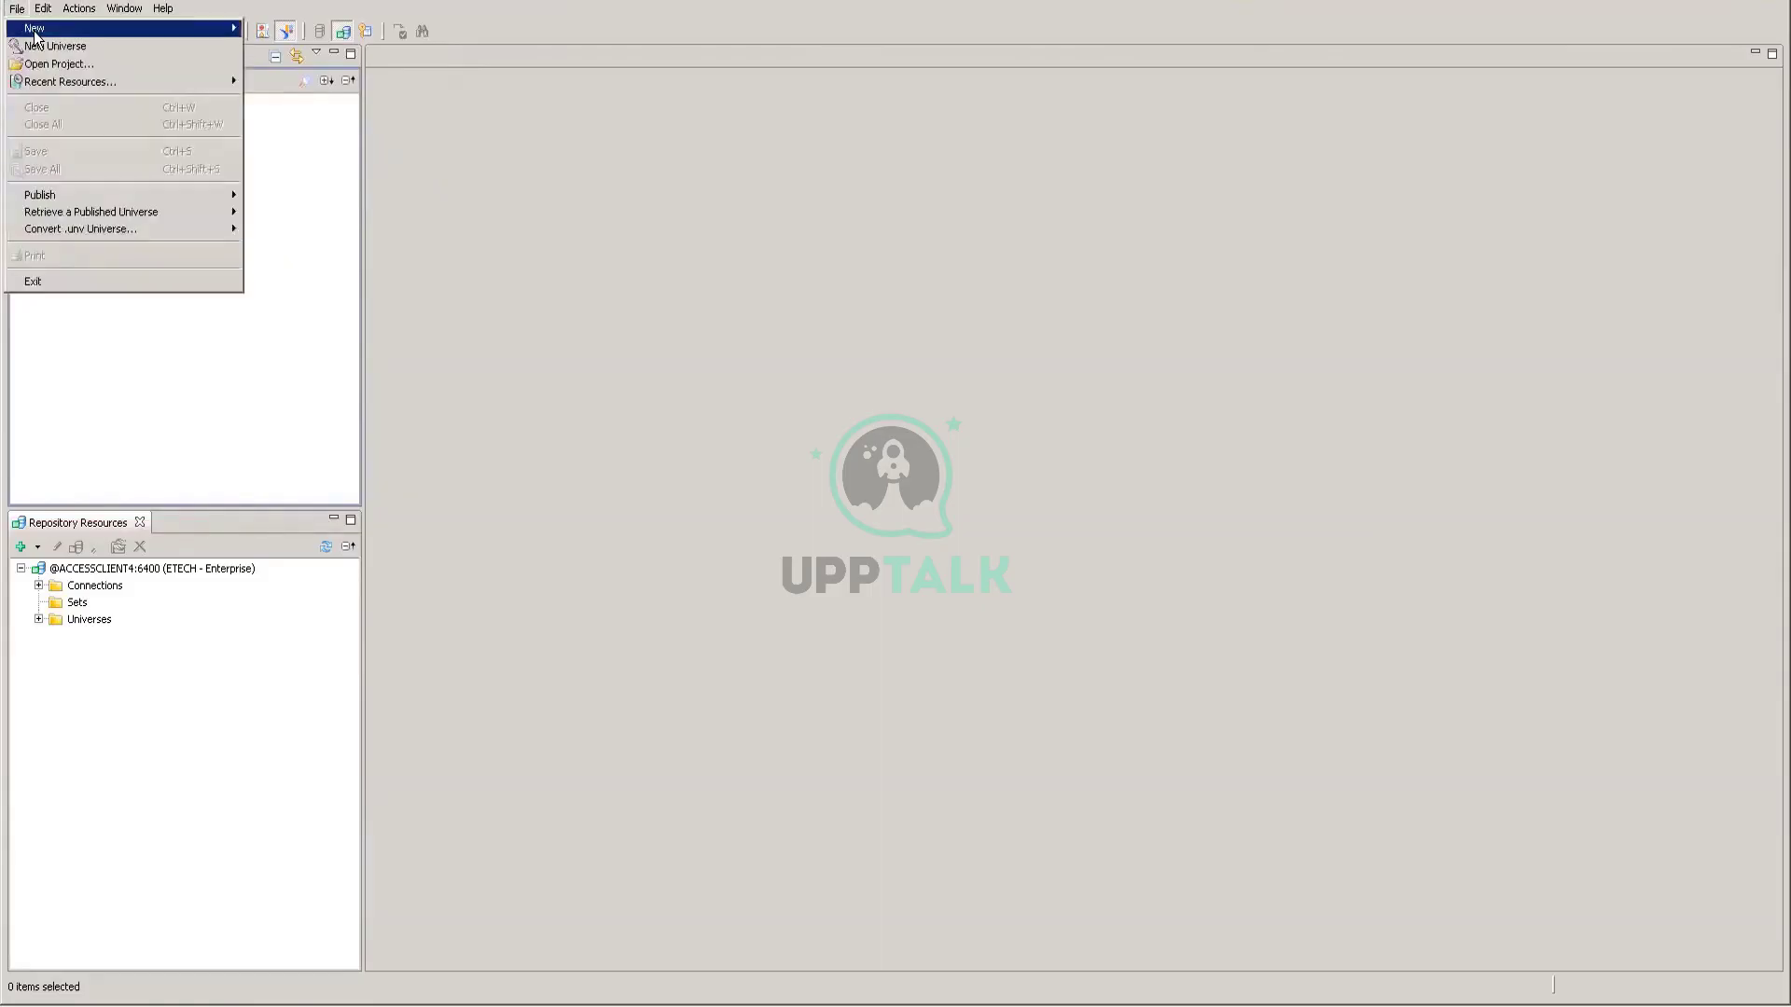
Step: Review File's Publish, Retrieve a Published Universe and Convert .unv Universe entries, then dismiss the menu
mouse_move(37, 29)
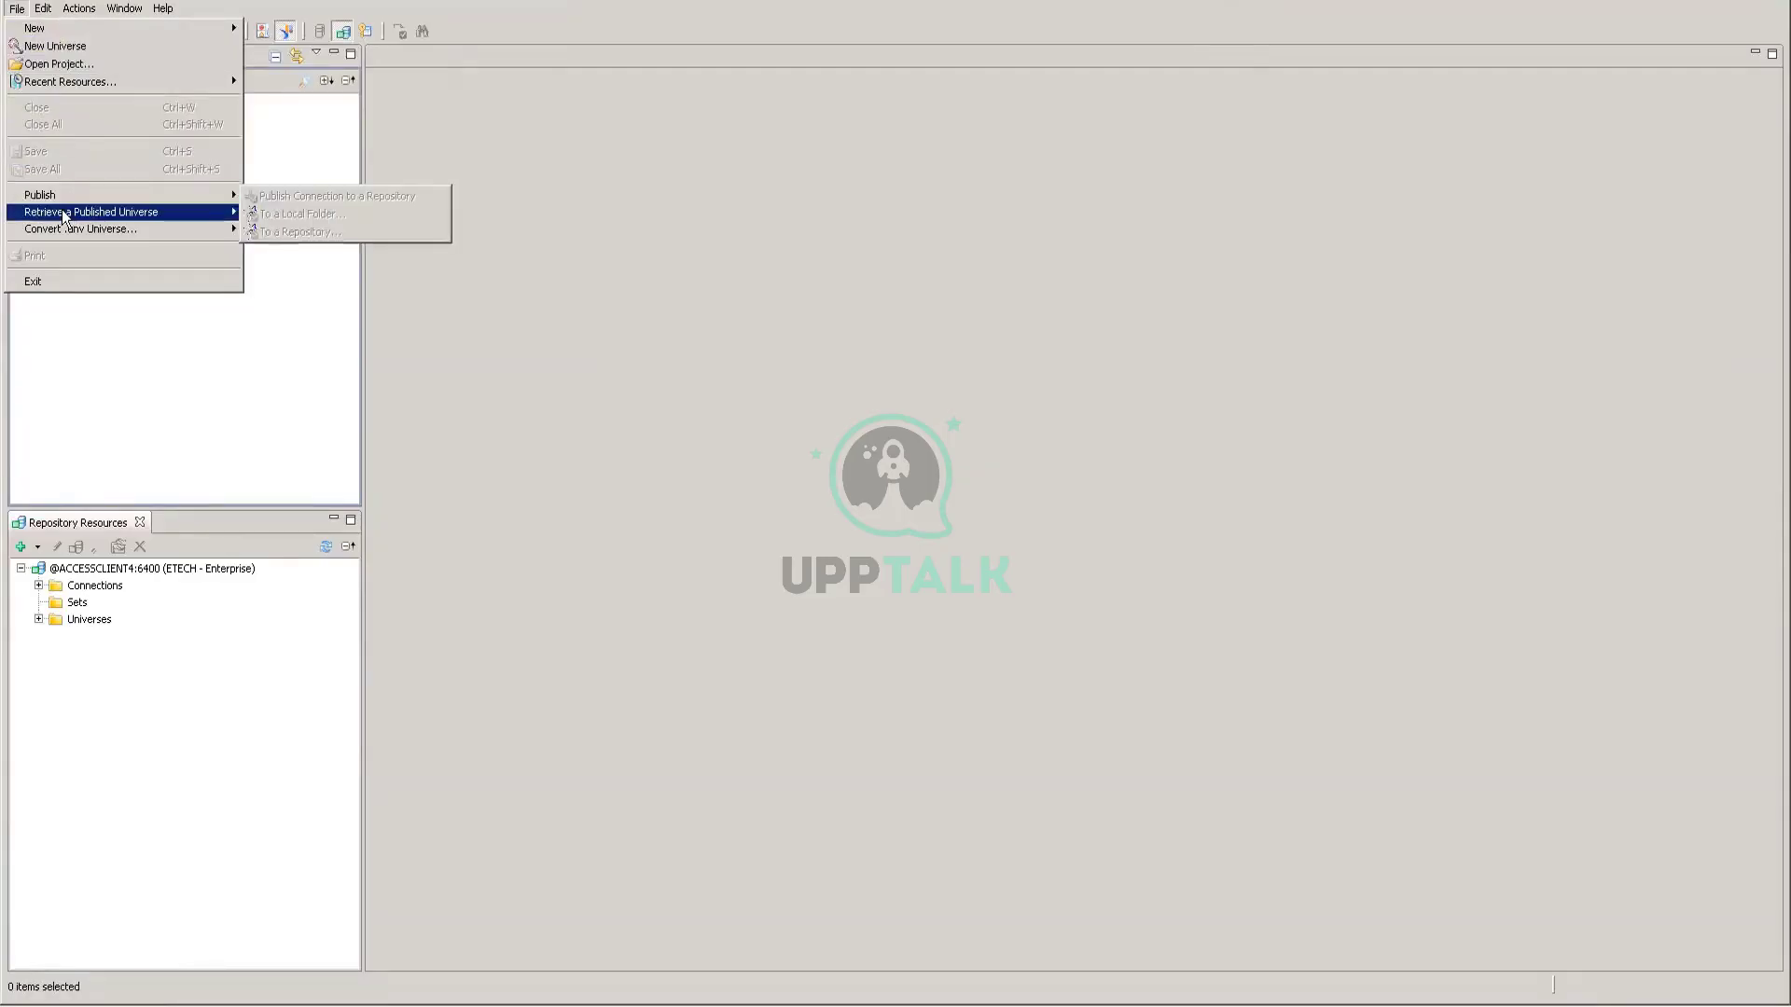
mouse_move(66, 217)
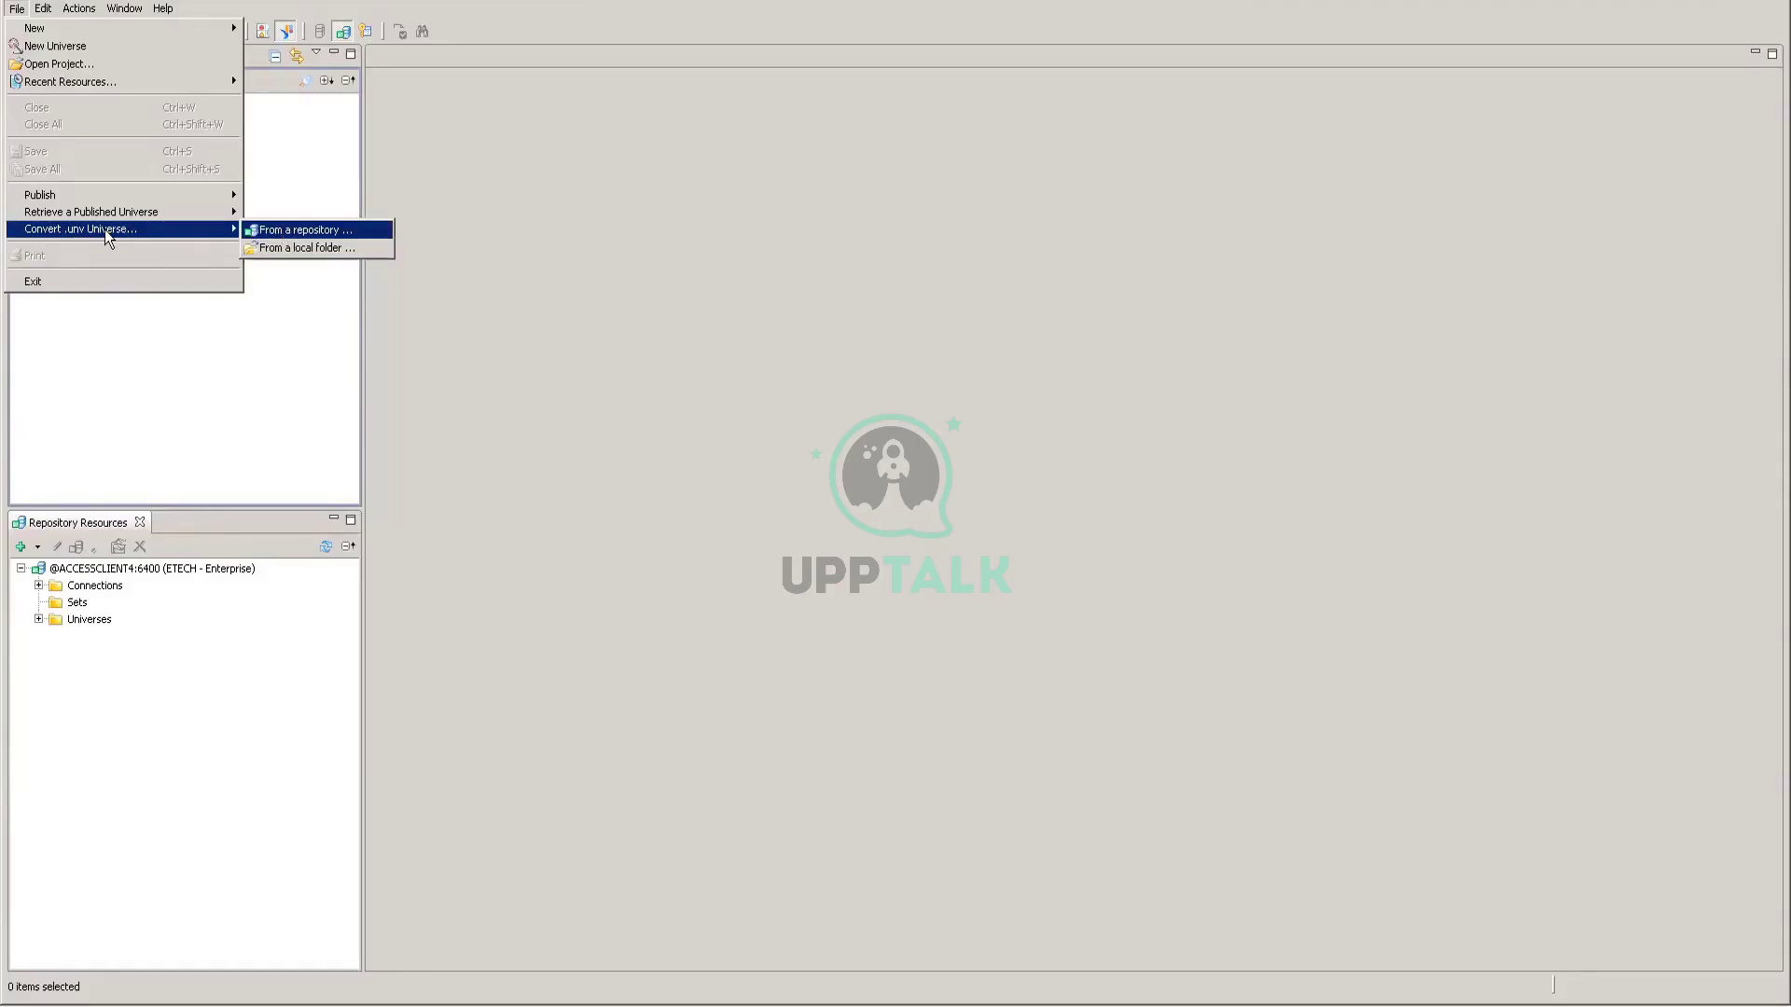
click(187, 329)
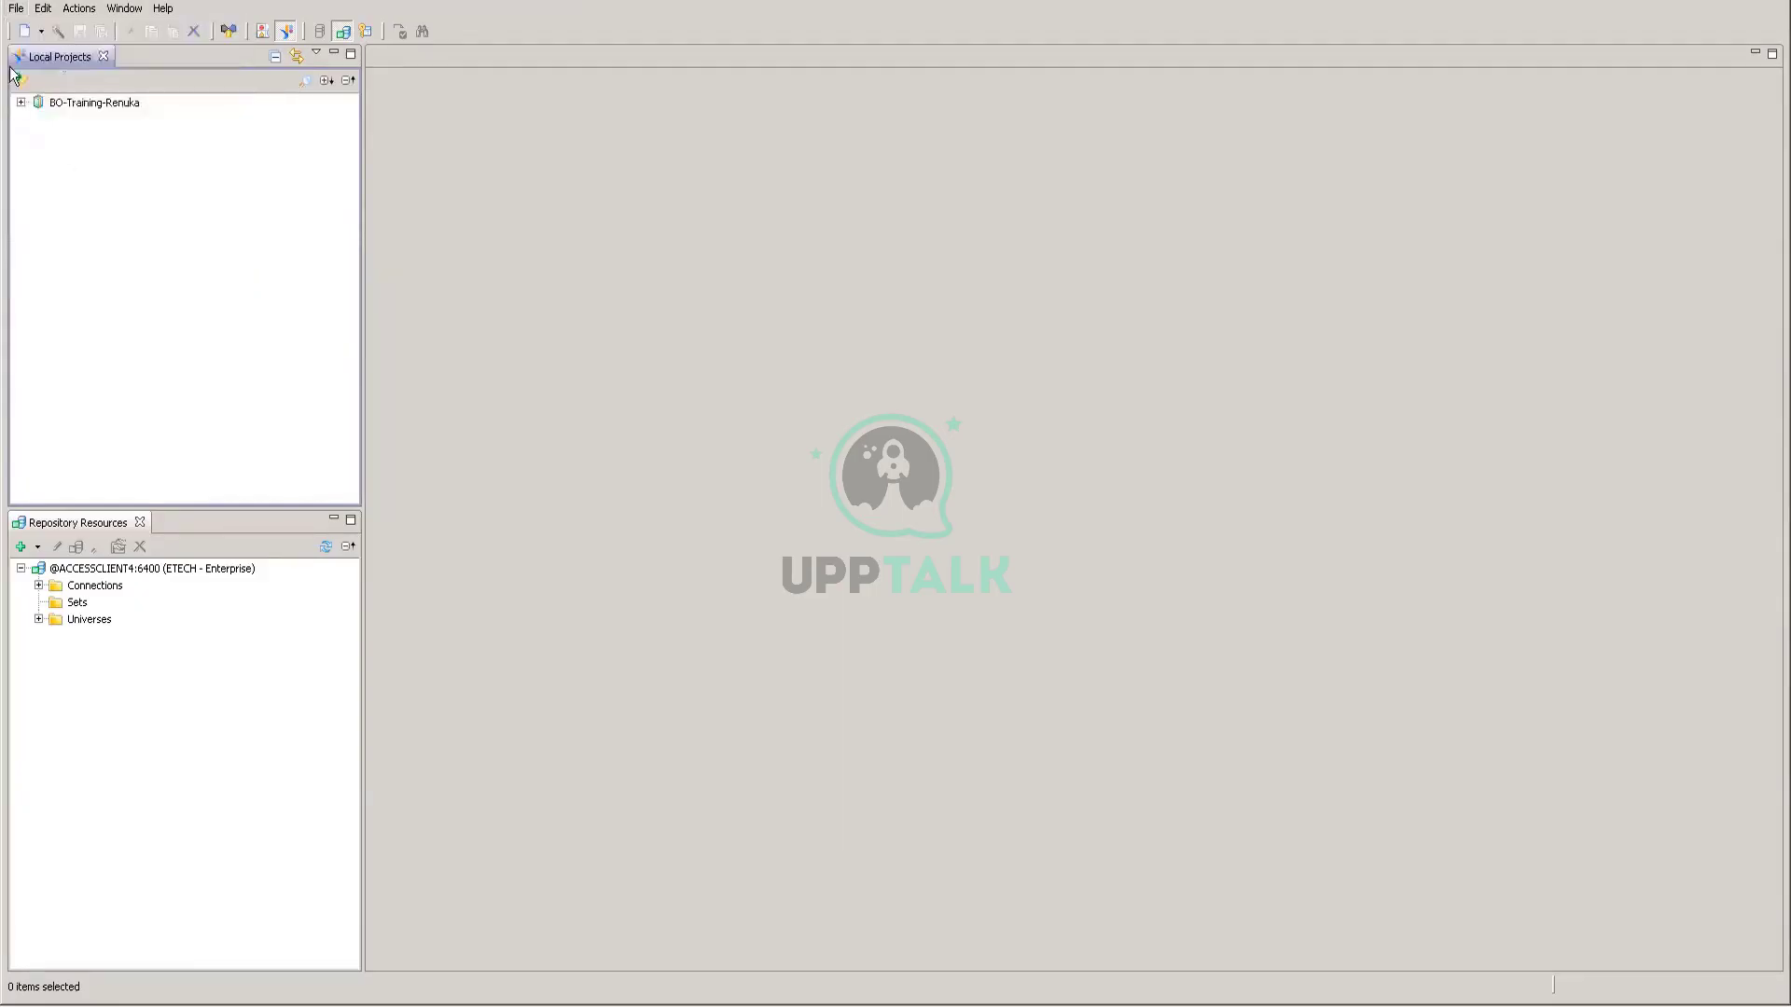
Step: Browse the Edit, Actions and Window menus, finishing on the Window menu
click(44, 9)
mouse_move(80, 14)
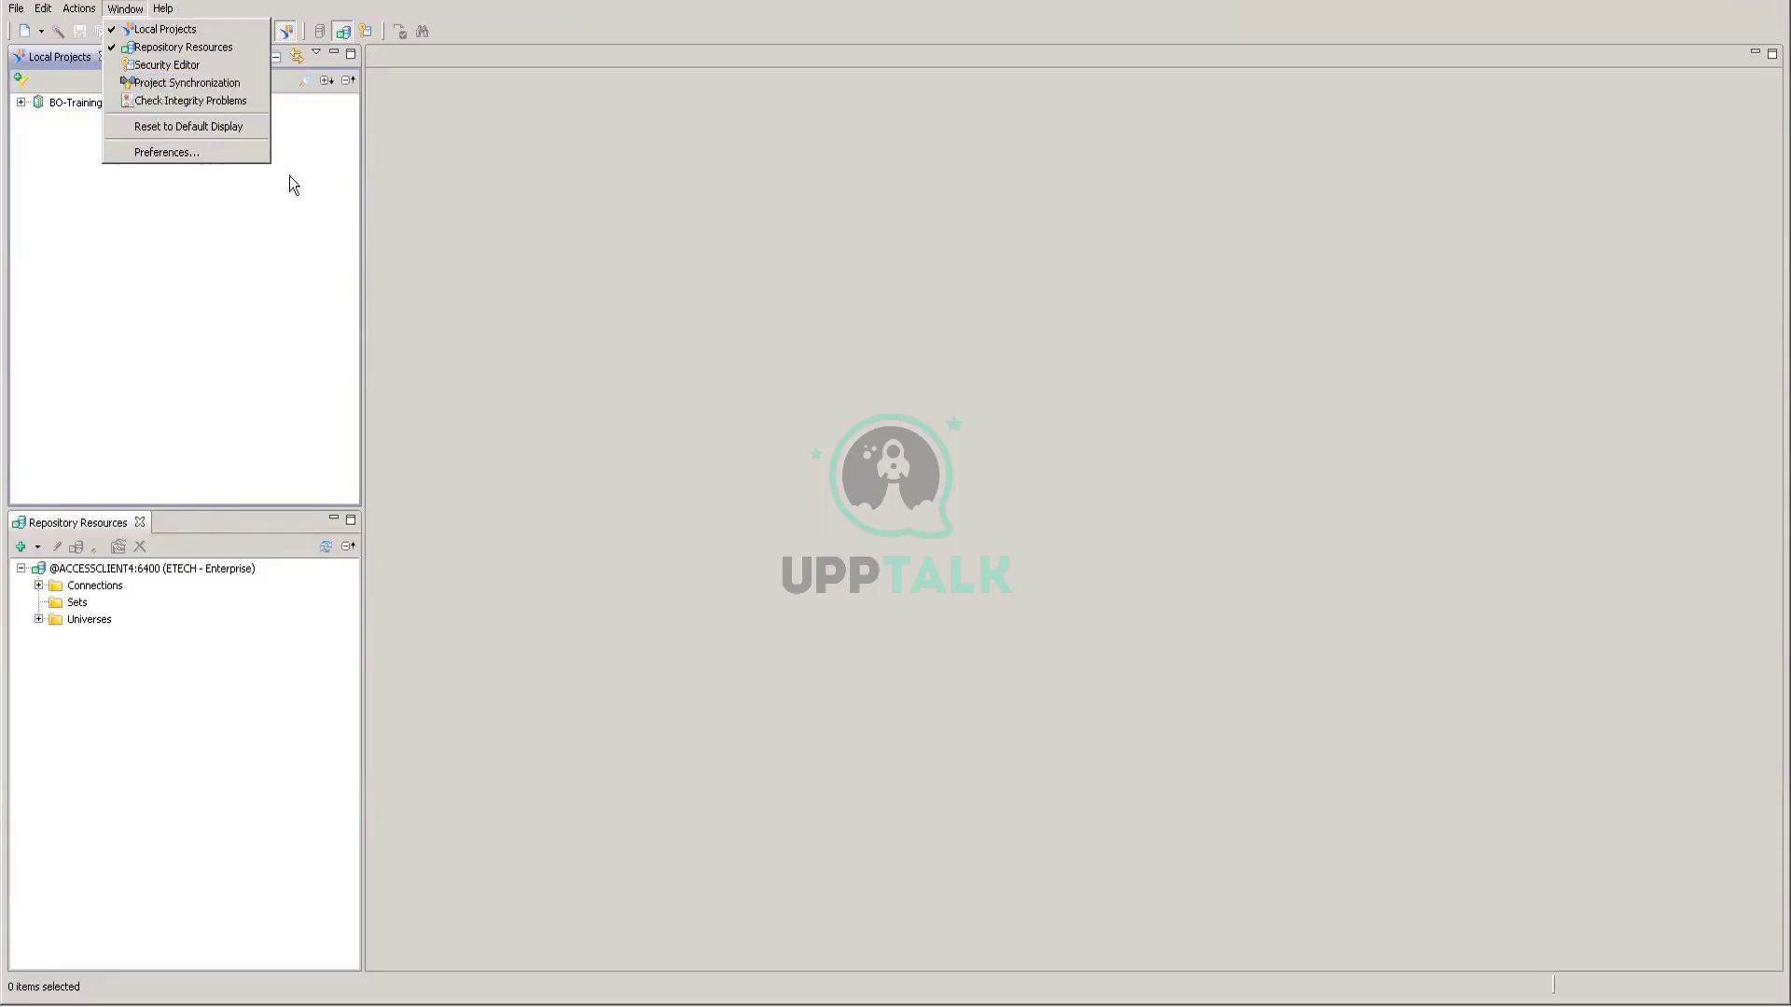
Step: Close the Window menu, look through the Help menu, then dismiss it
click(169, 13)
click(168, 13)
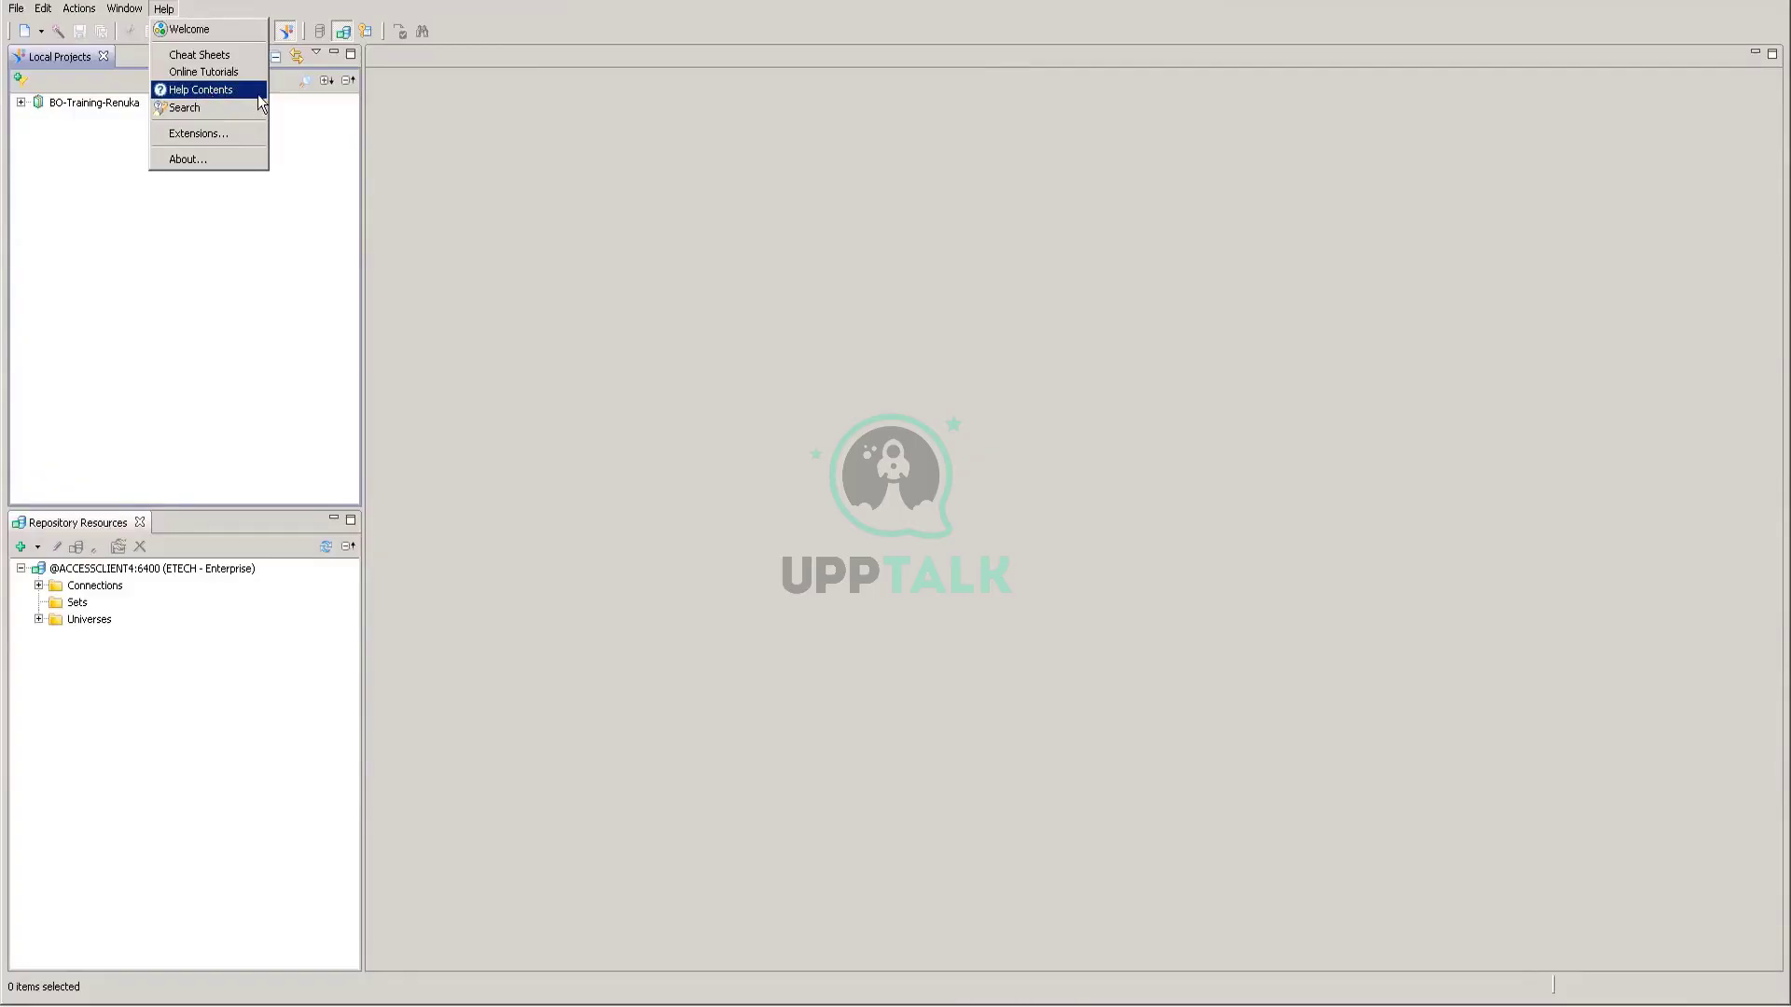
click(84, 281)
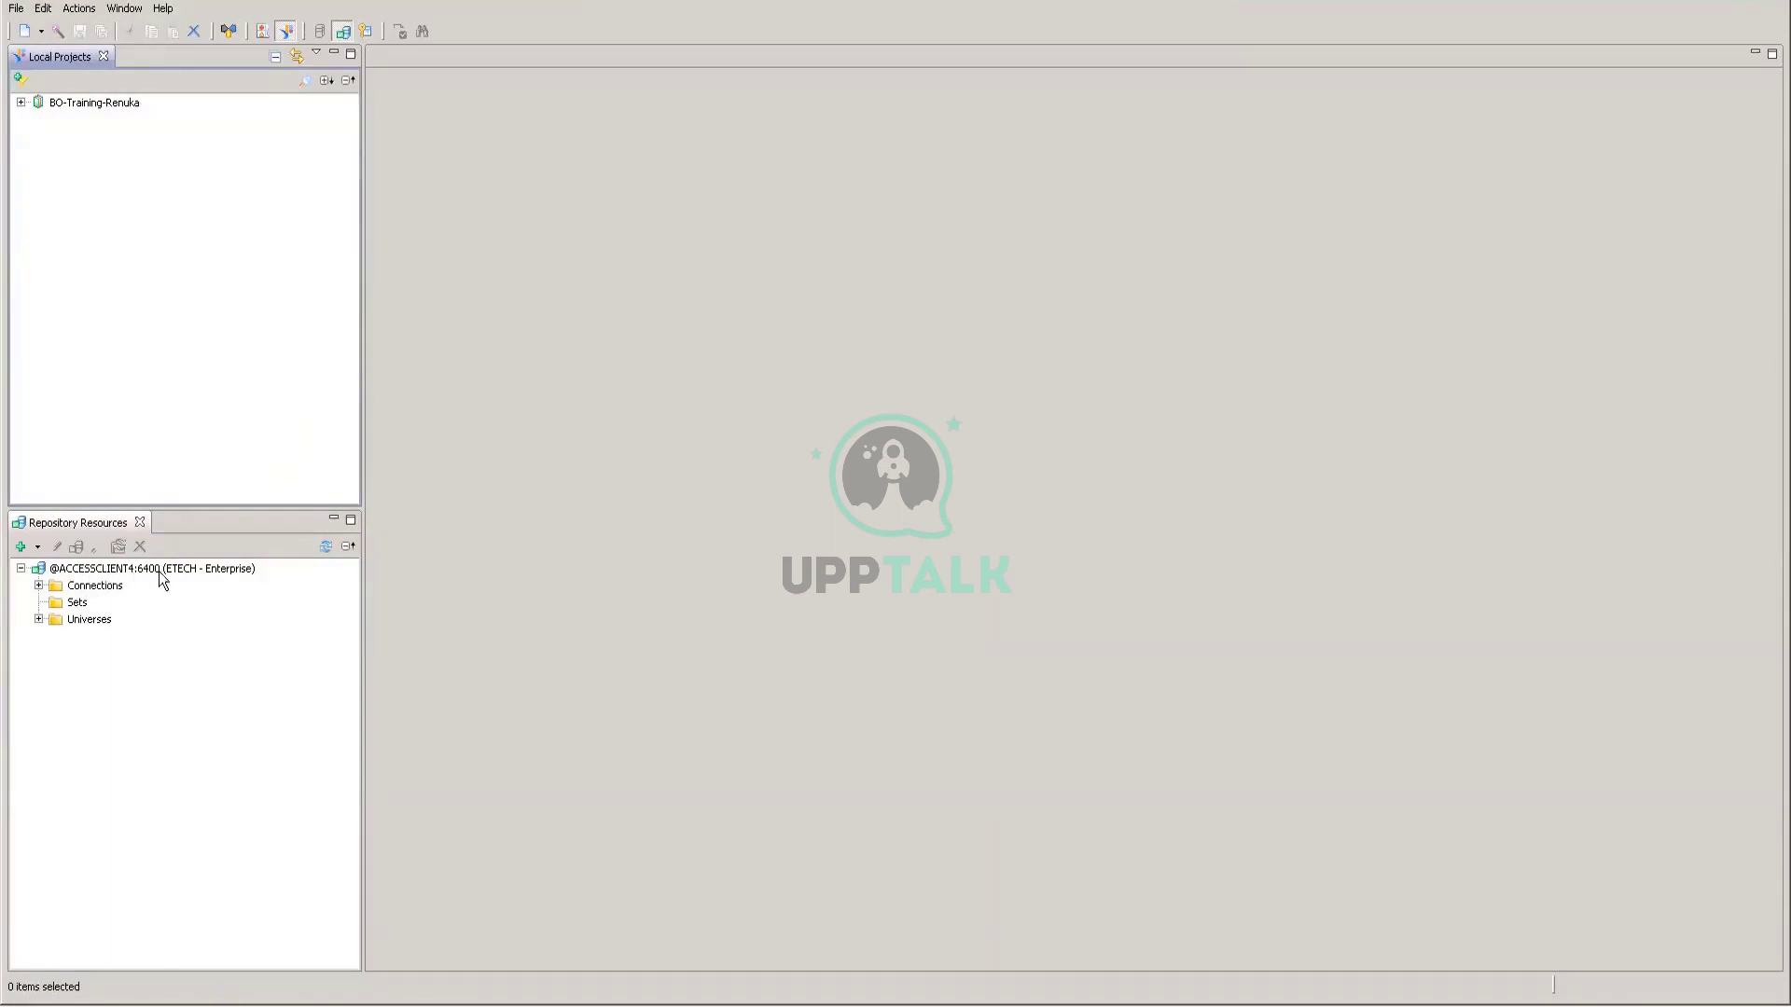
click(40, 586)
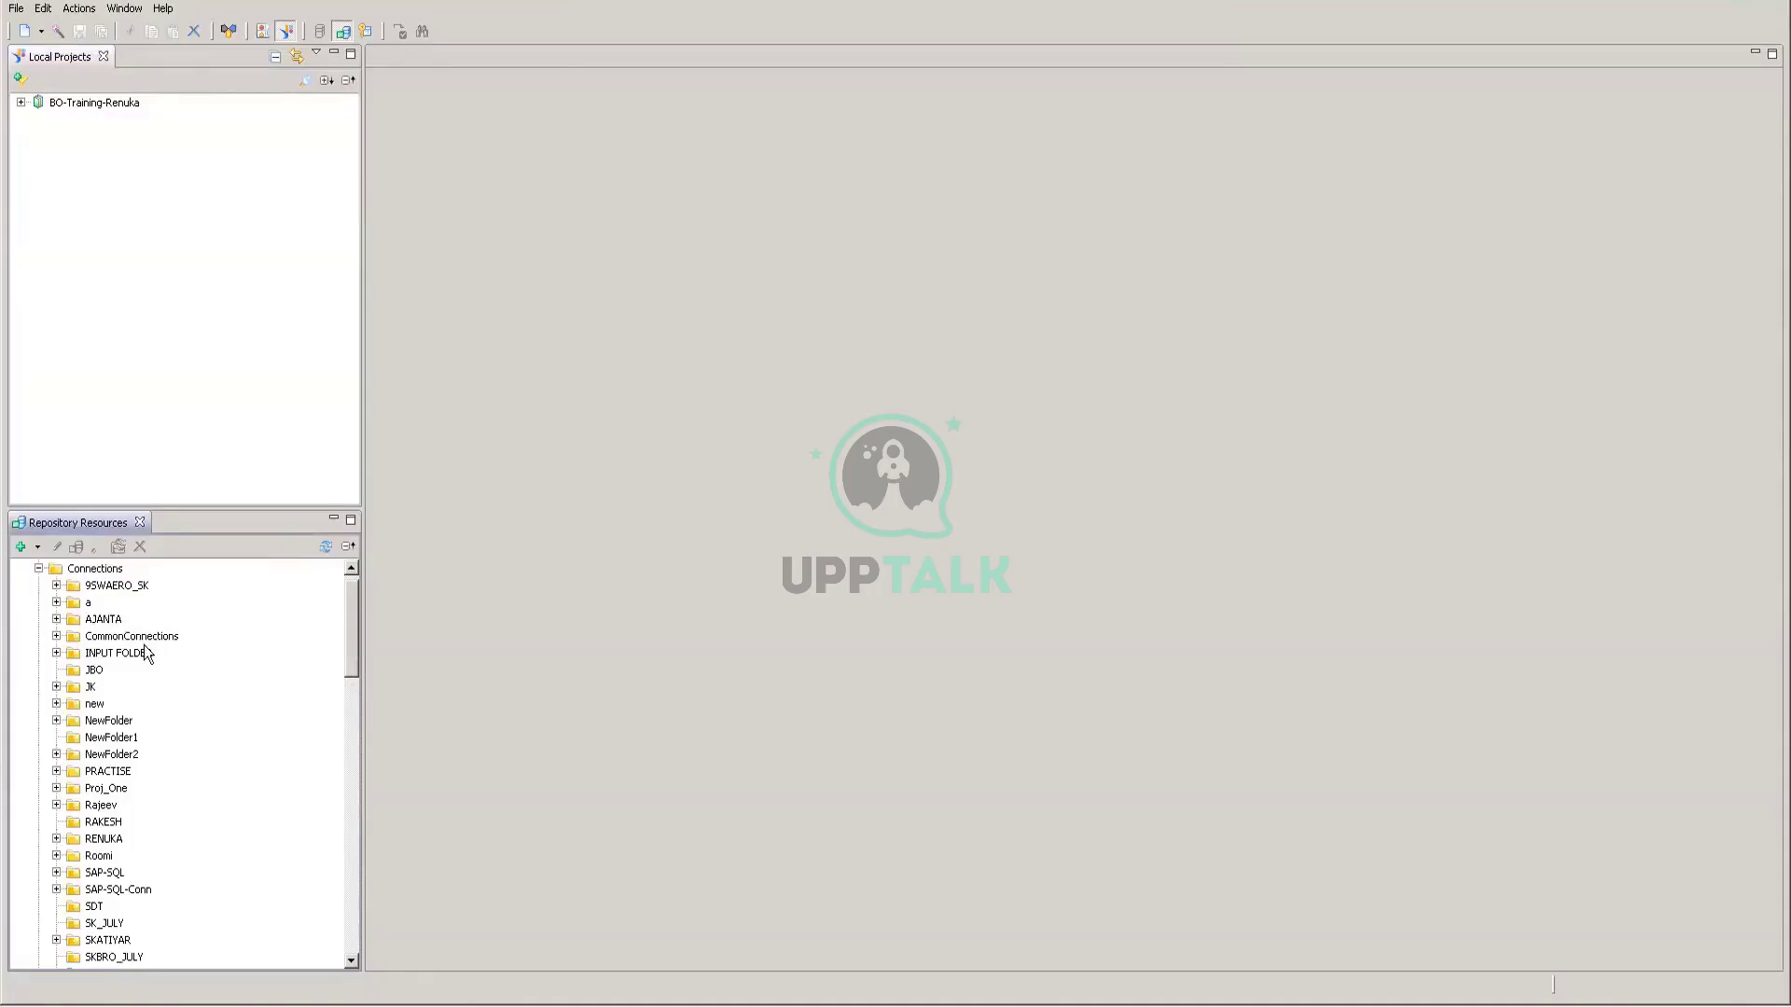
scroll(147, 658, down, 10)
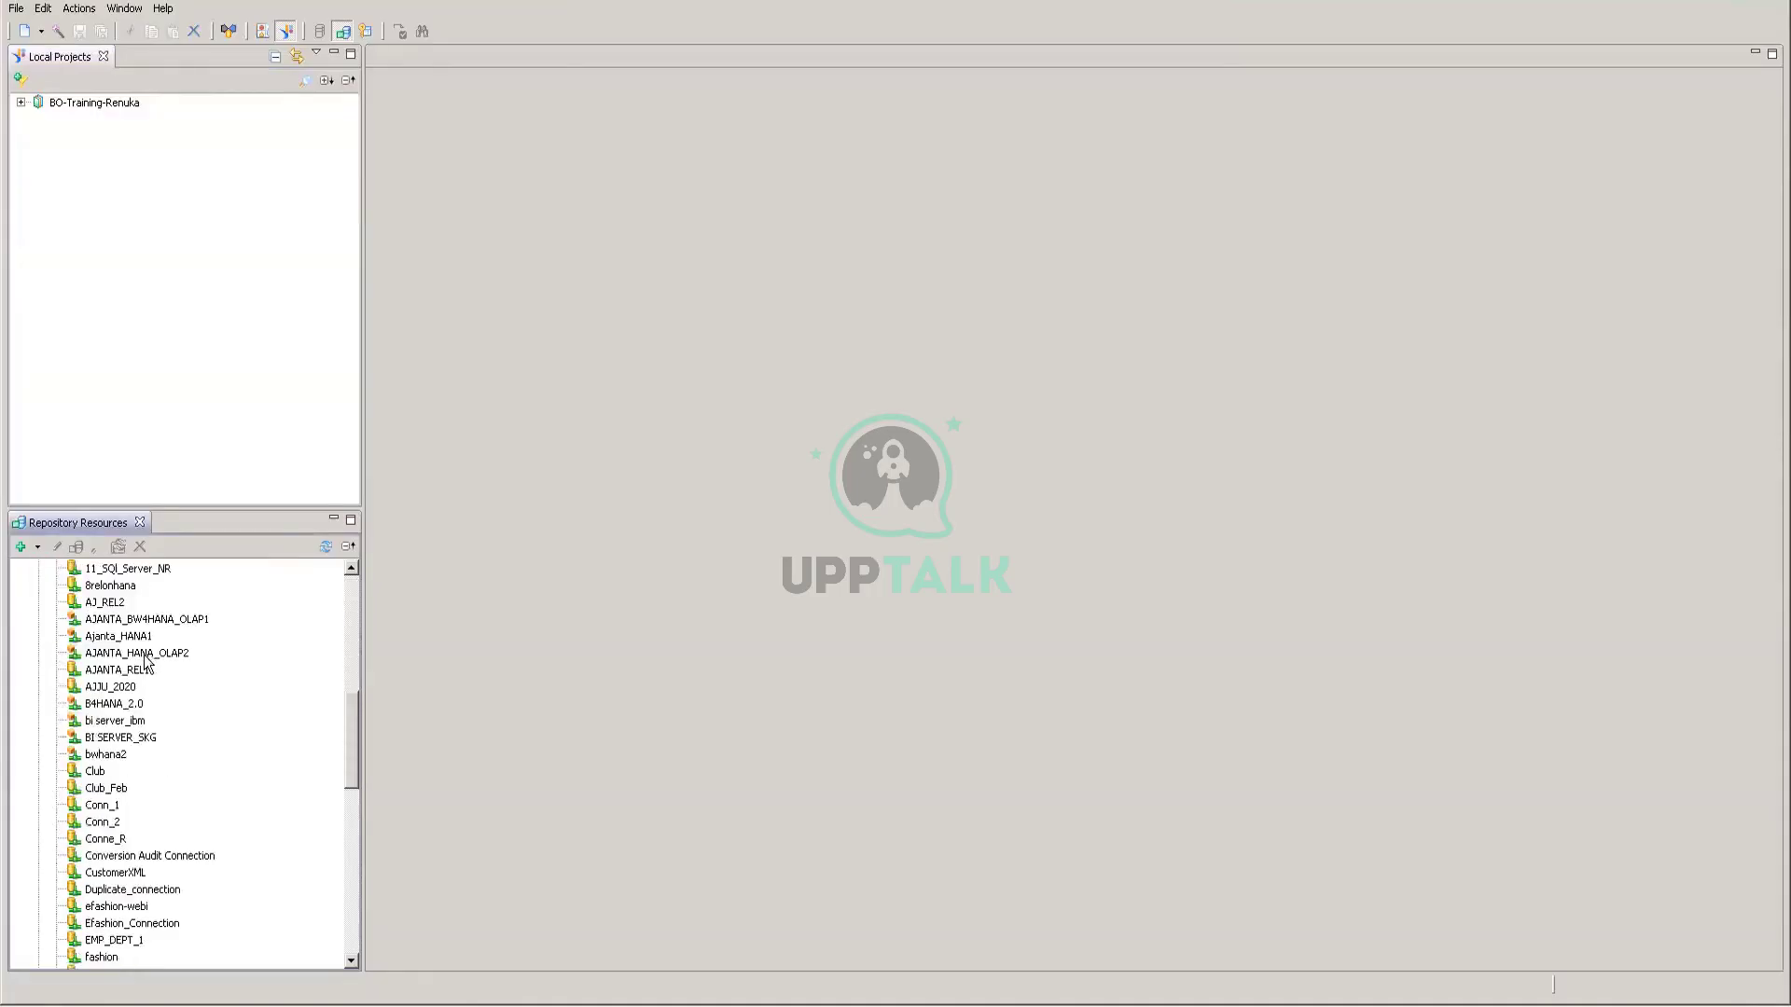
scroll(146, 661, down, 15)
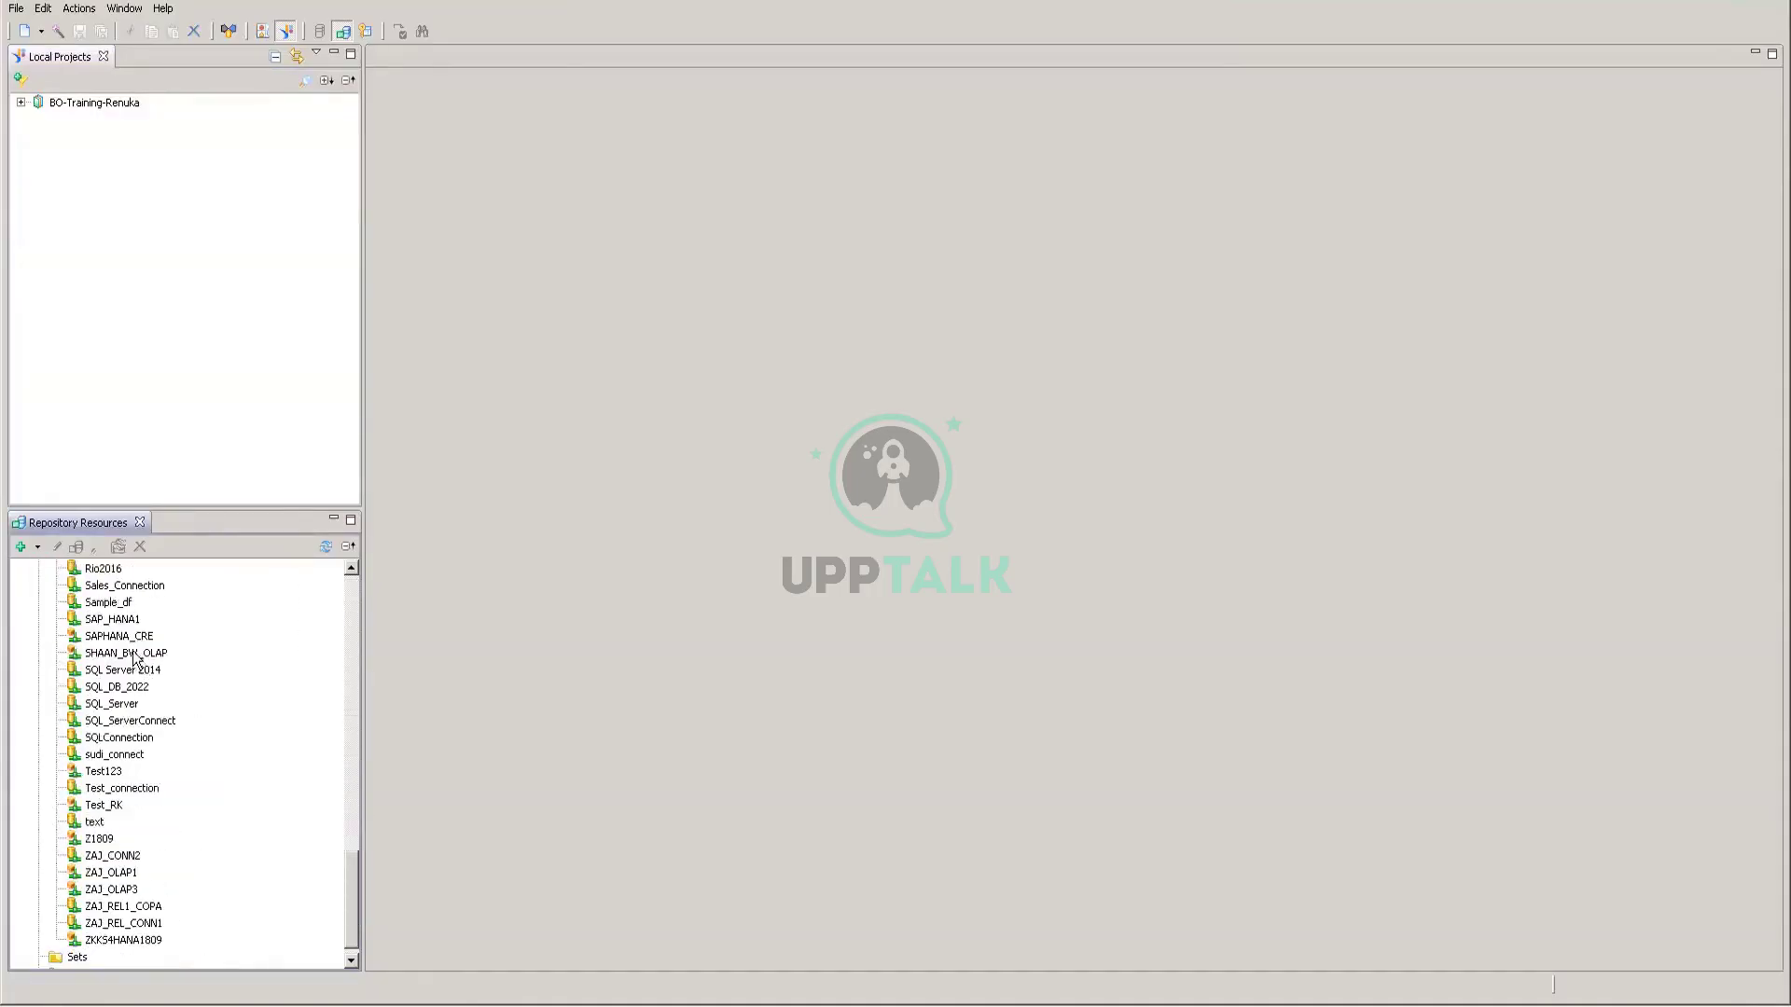
scroll(136, 659, up, 10)
scroll(135, 660, up, 10)
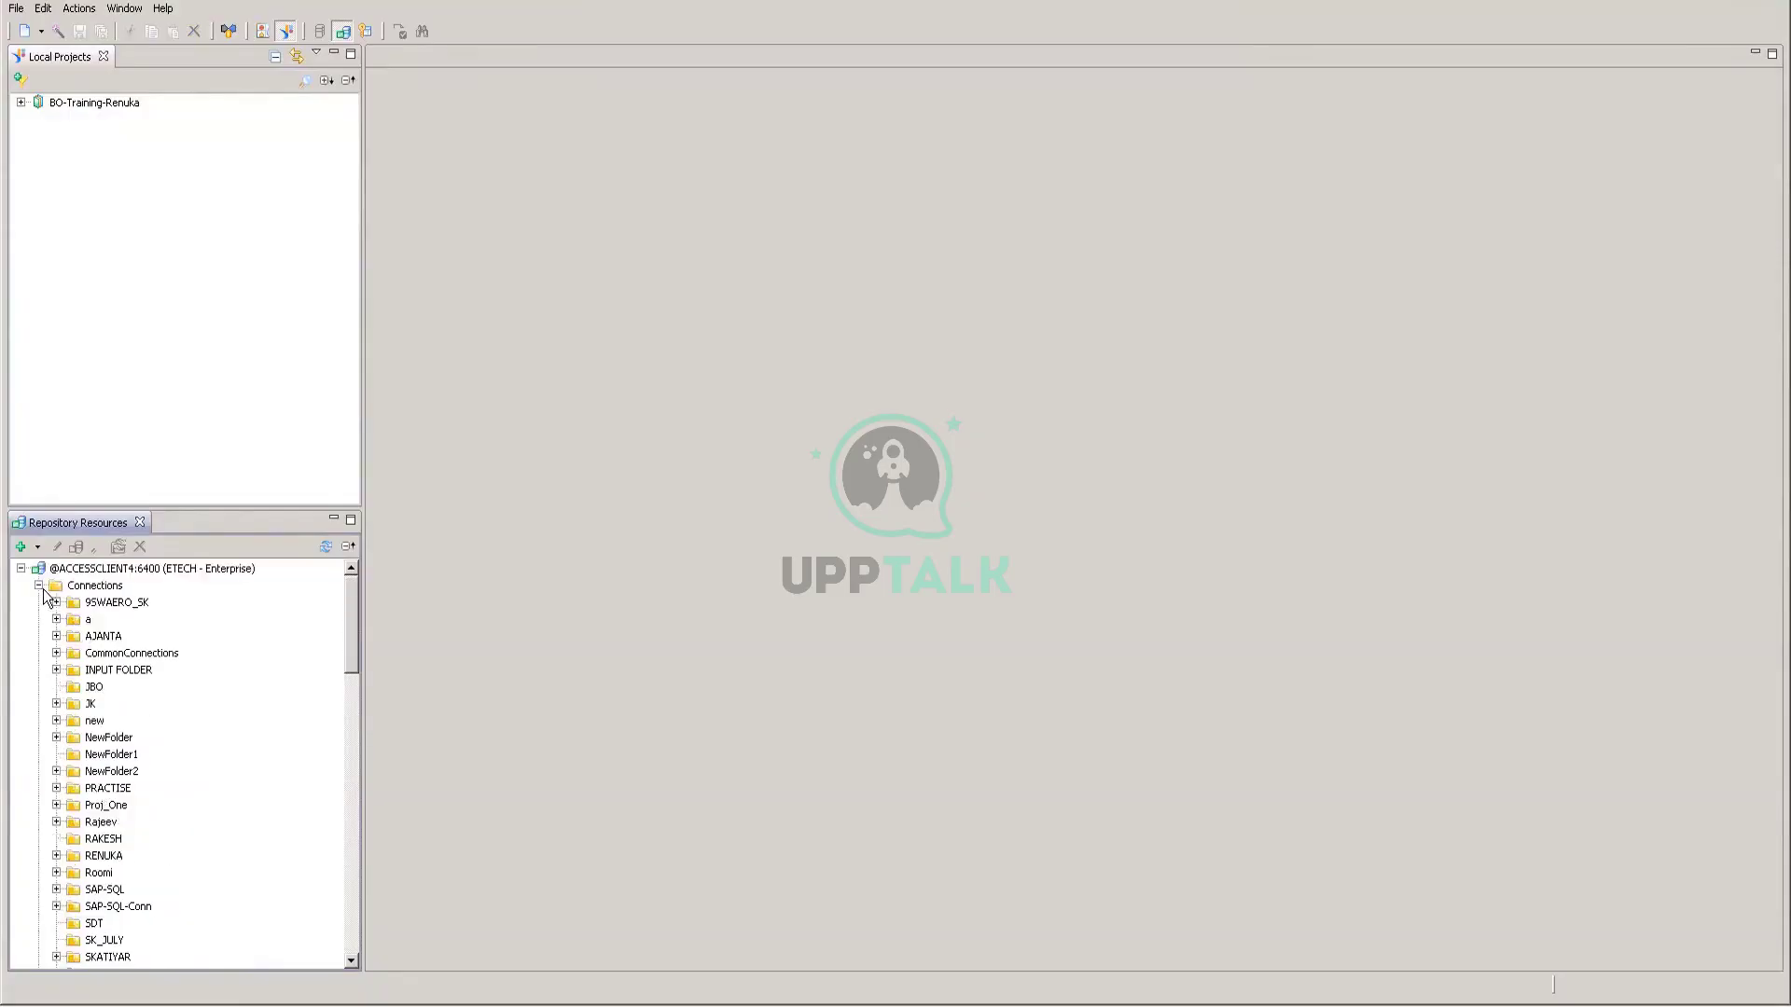
click(39, 586)
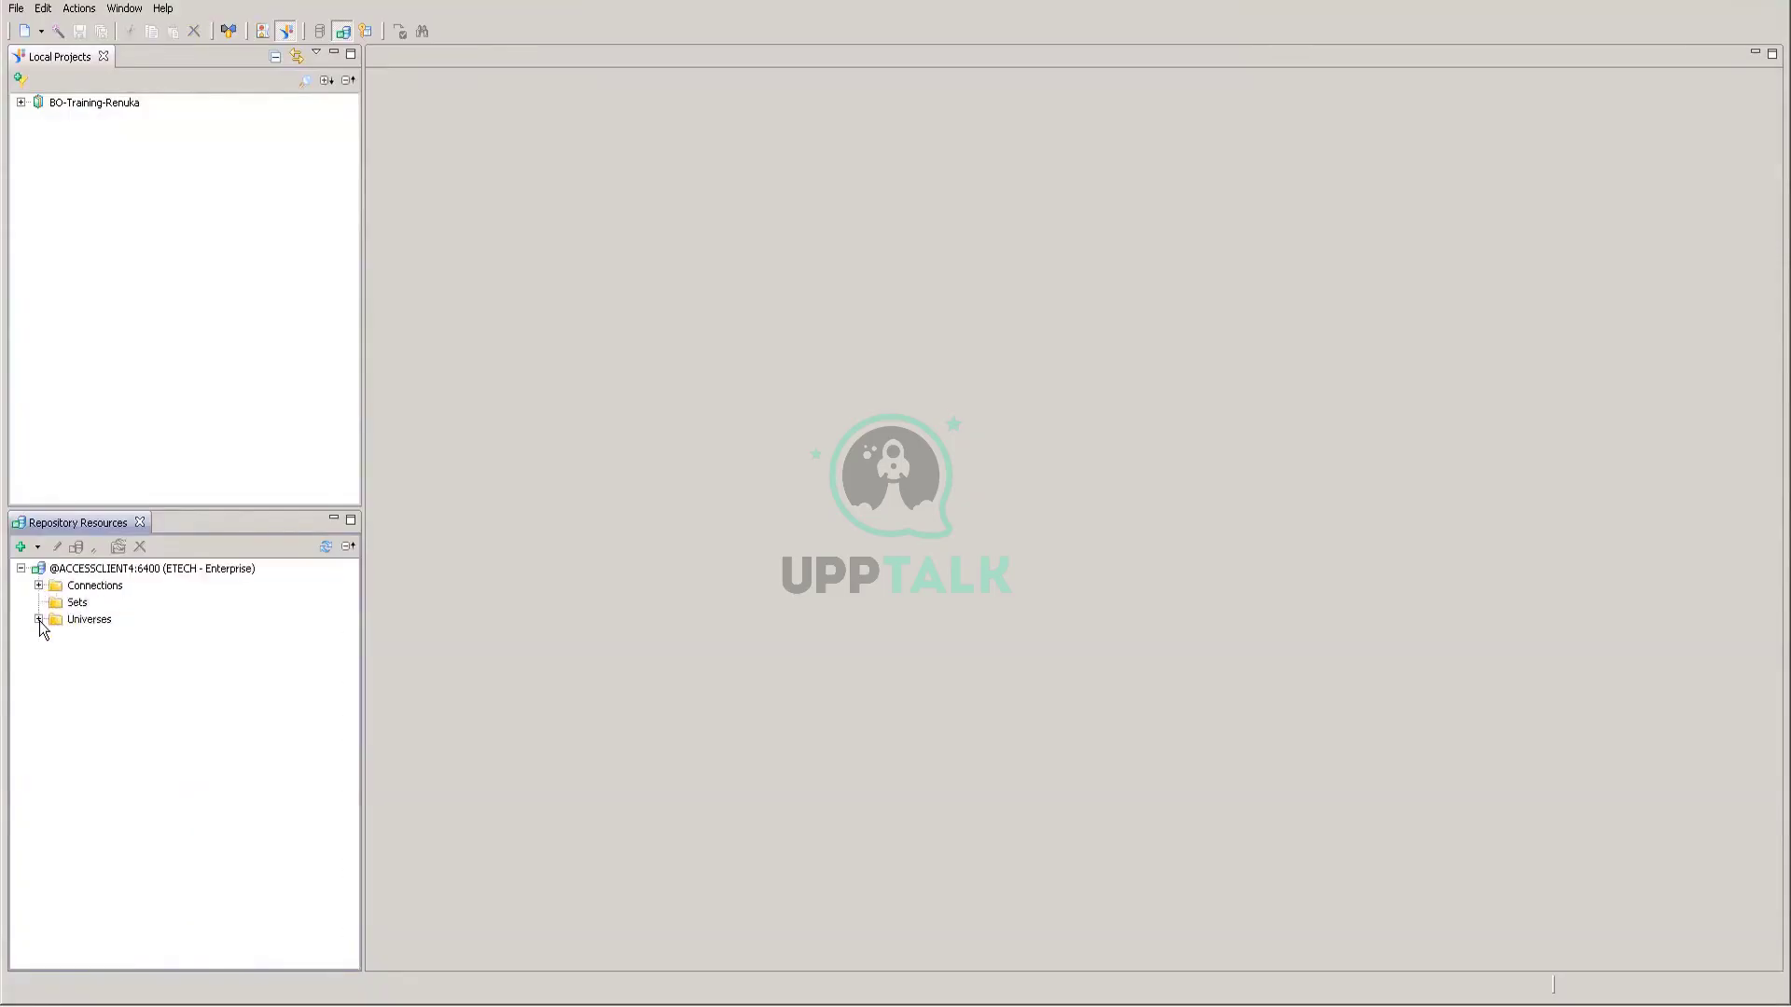
click(40, 620)
scroll(201, 756, down, 10)
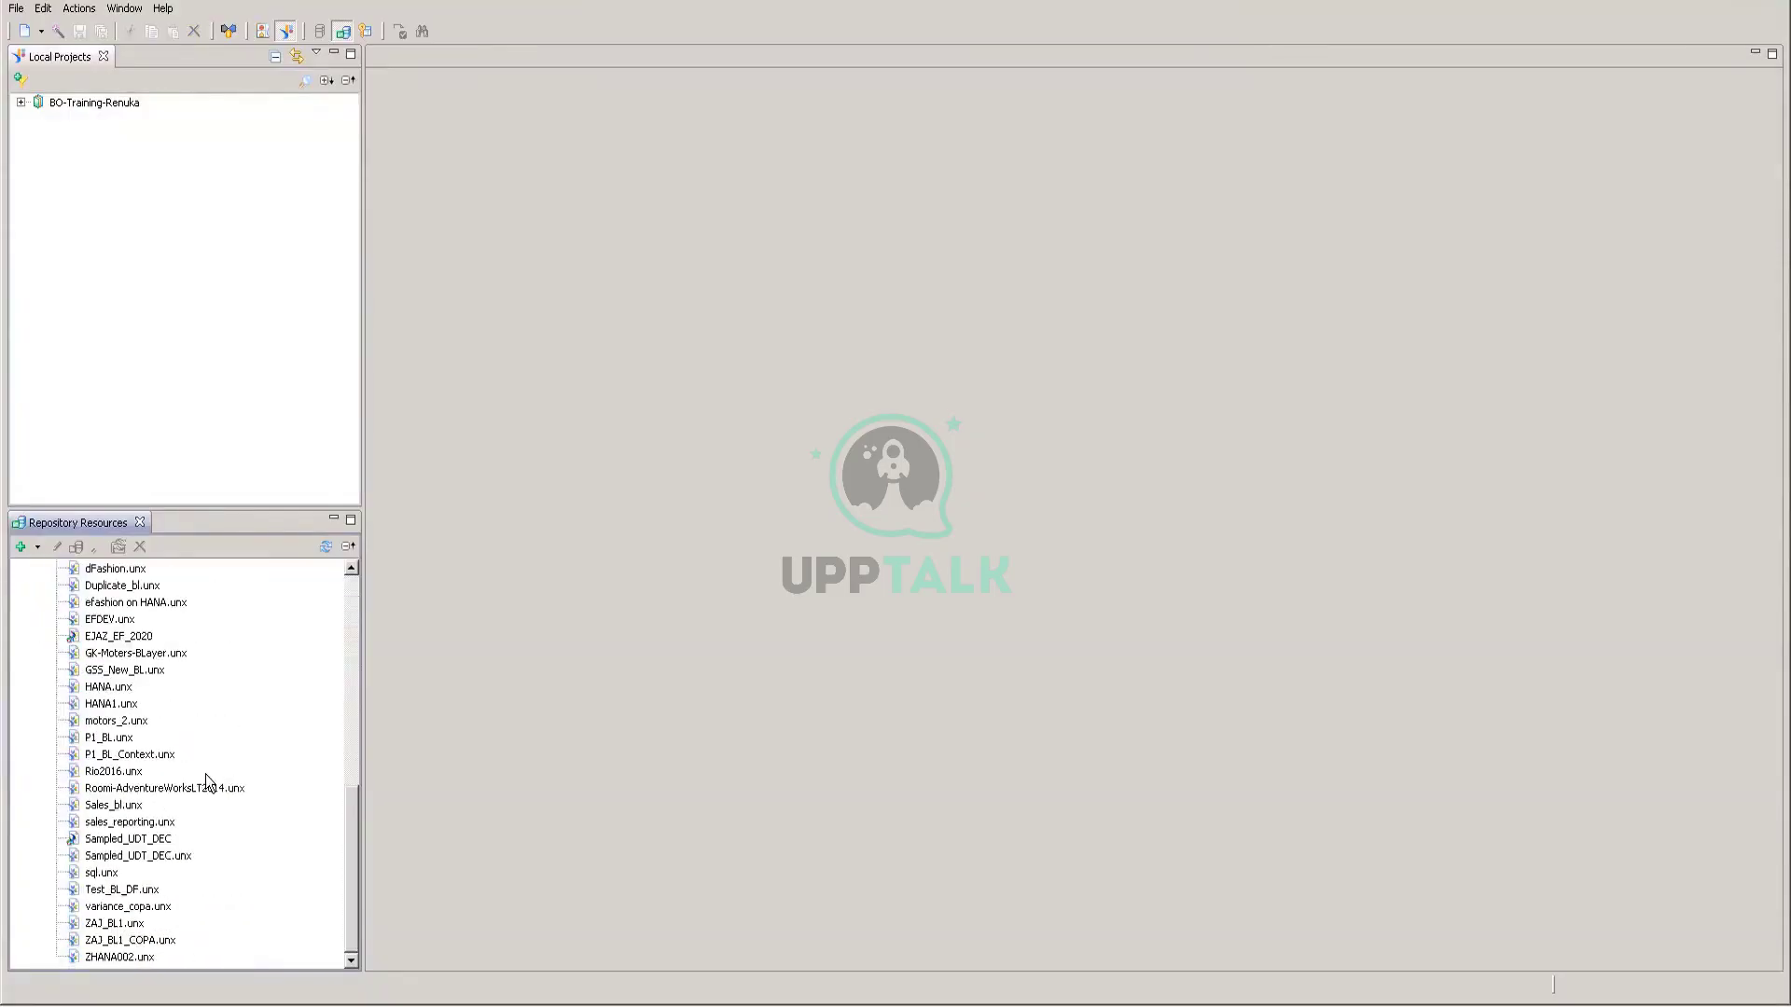
scroll(205, 769, up, 10)
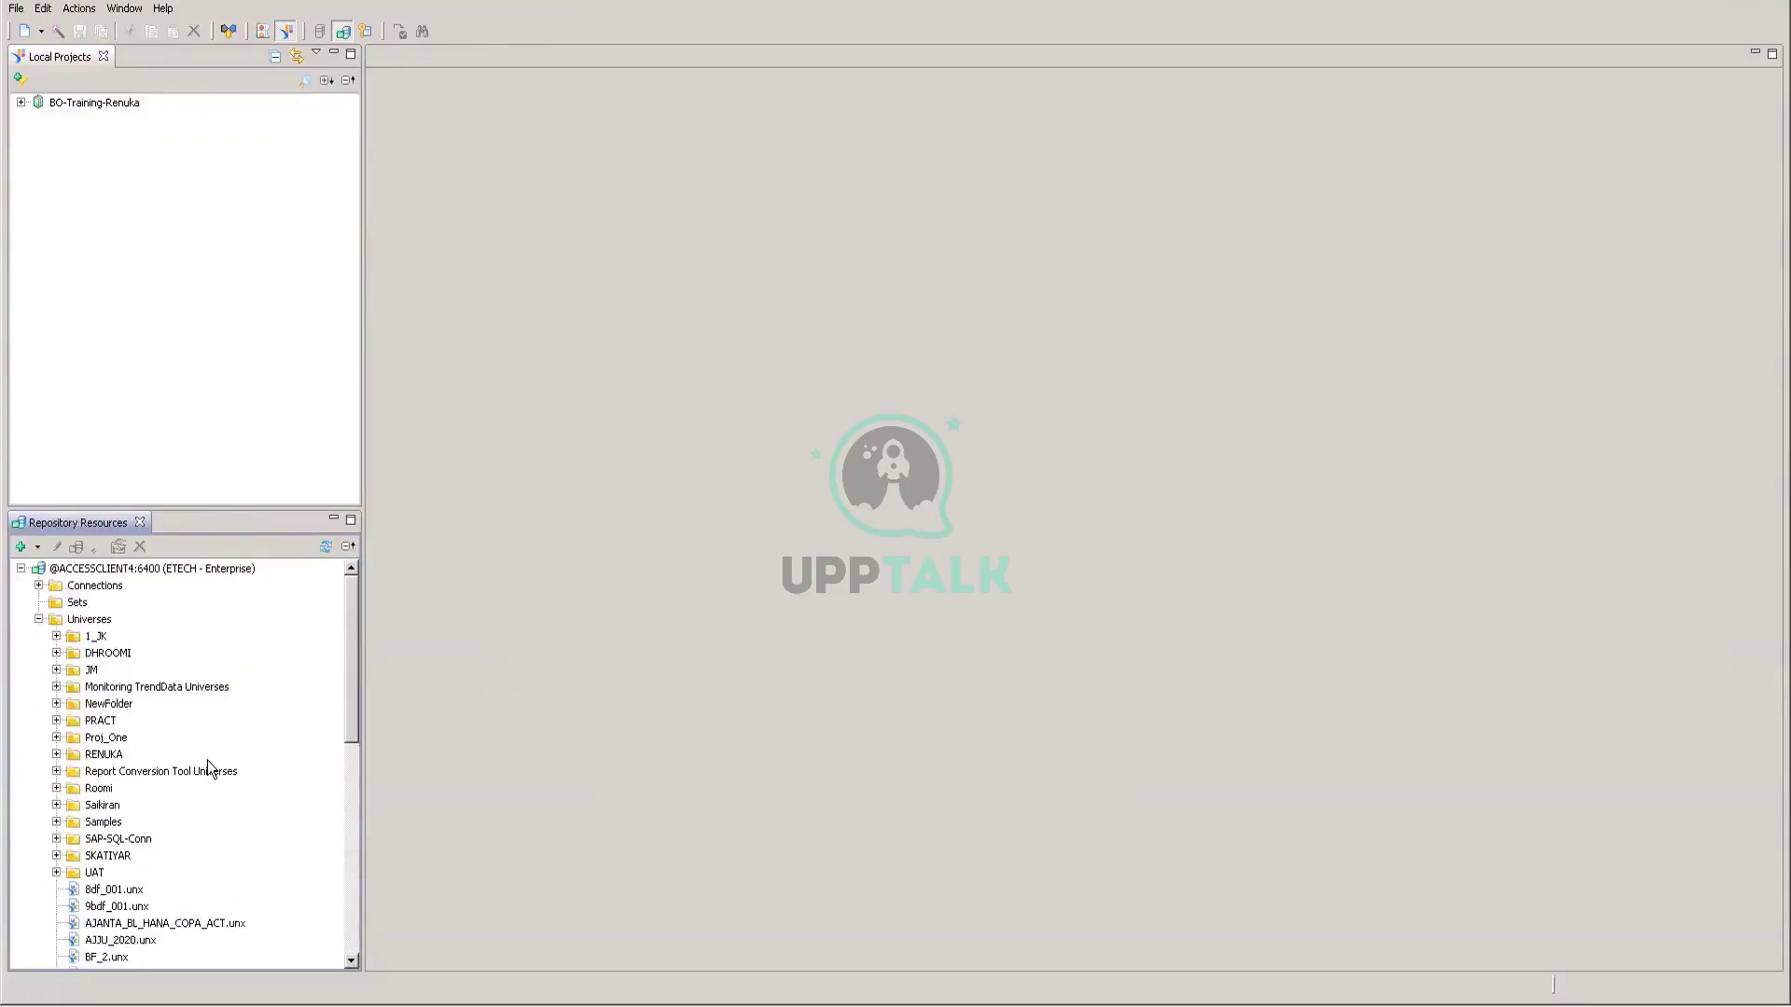
click(39, 619)
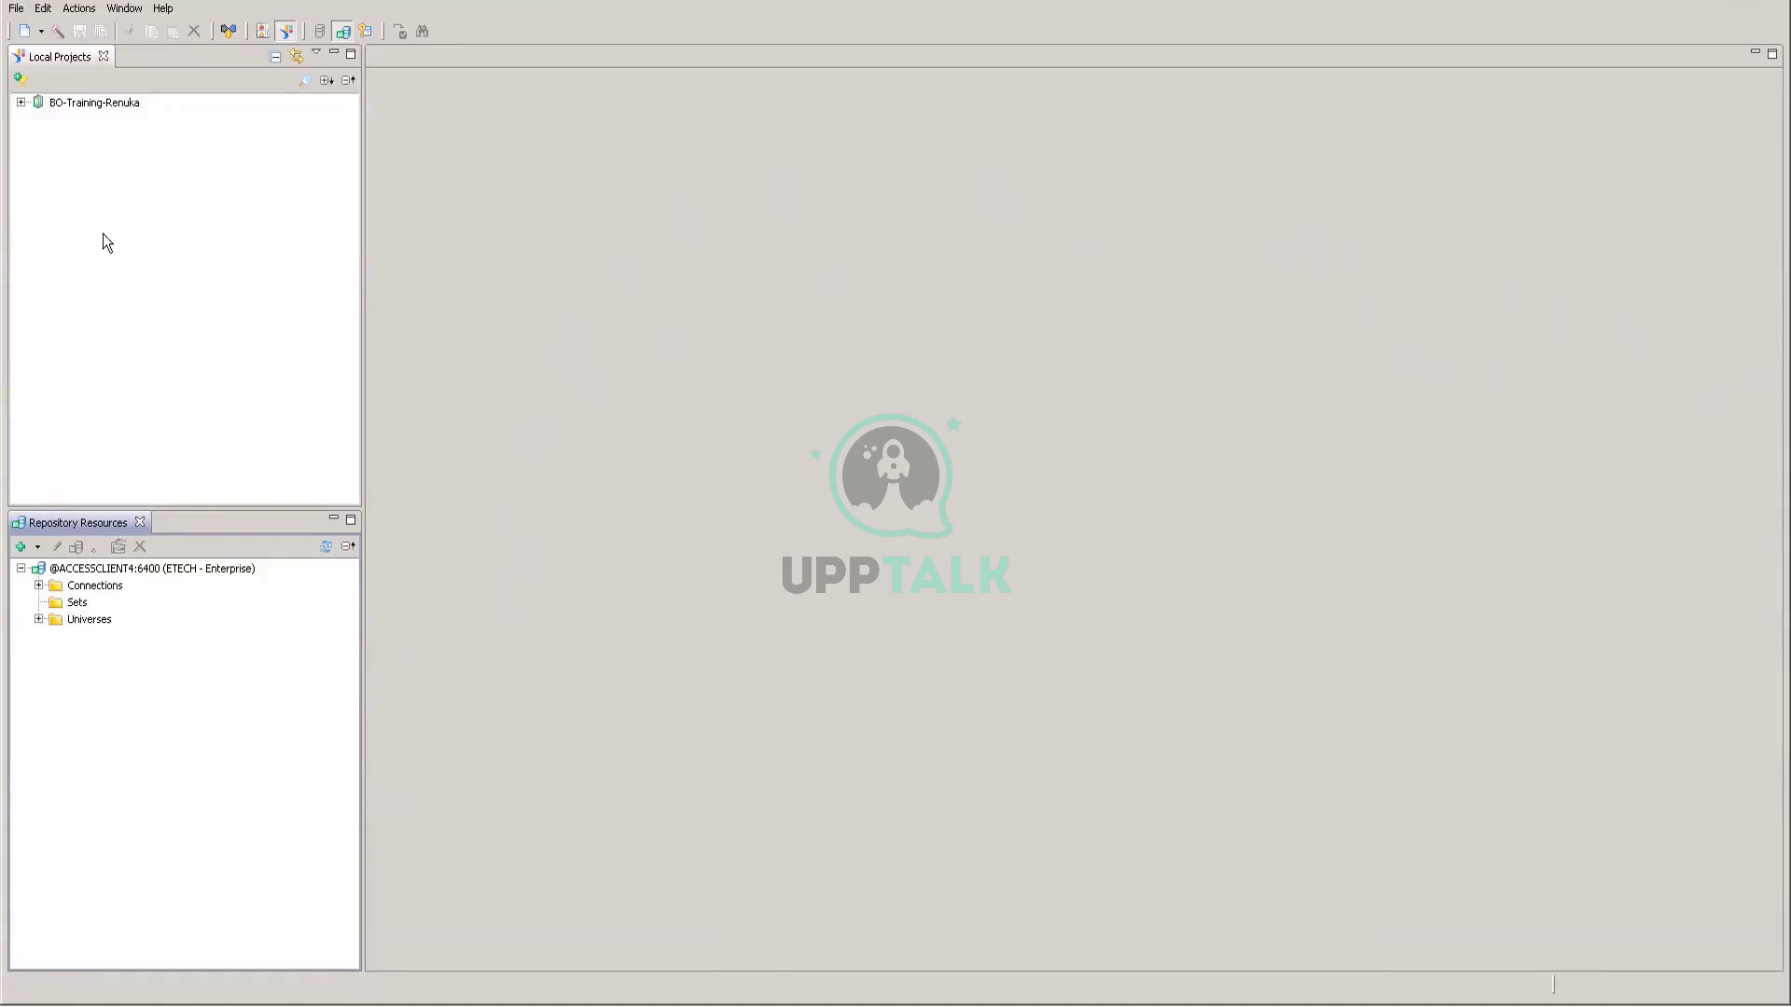
click(20, 102)
click(104, 107)
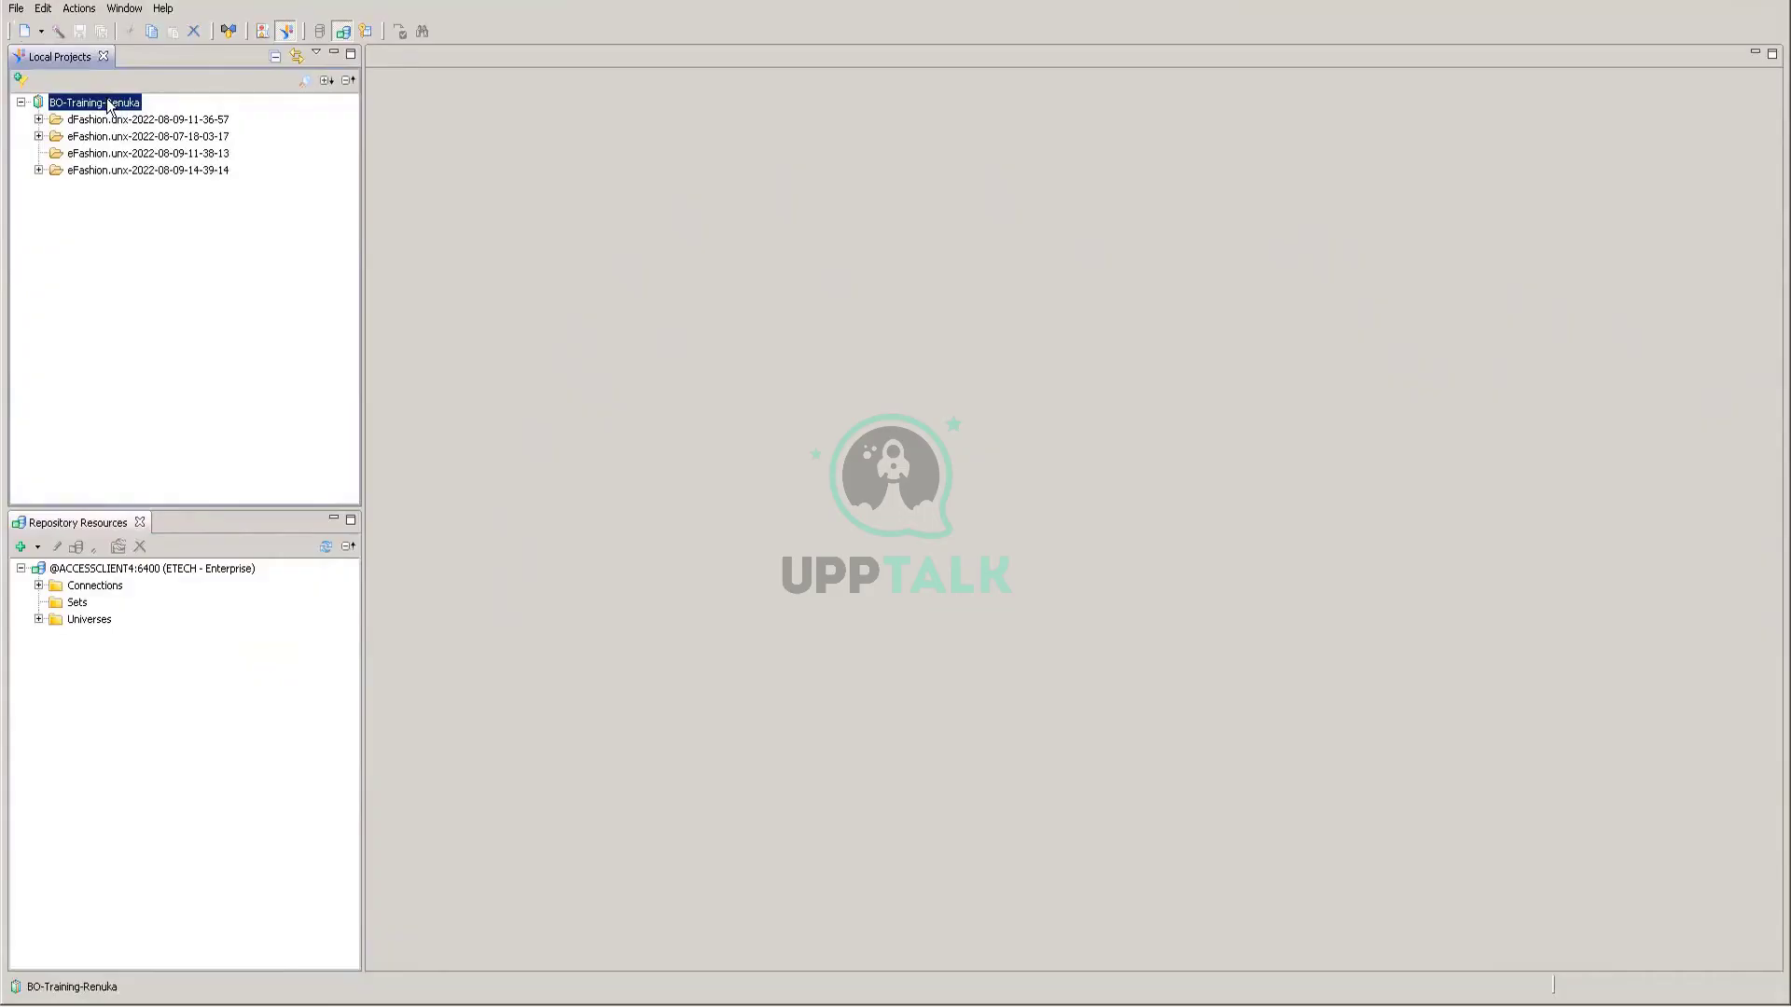
right_click(108, 106)
mouse_move(308, 109)
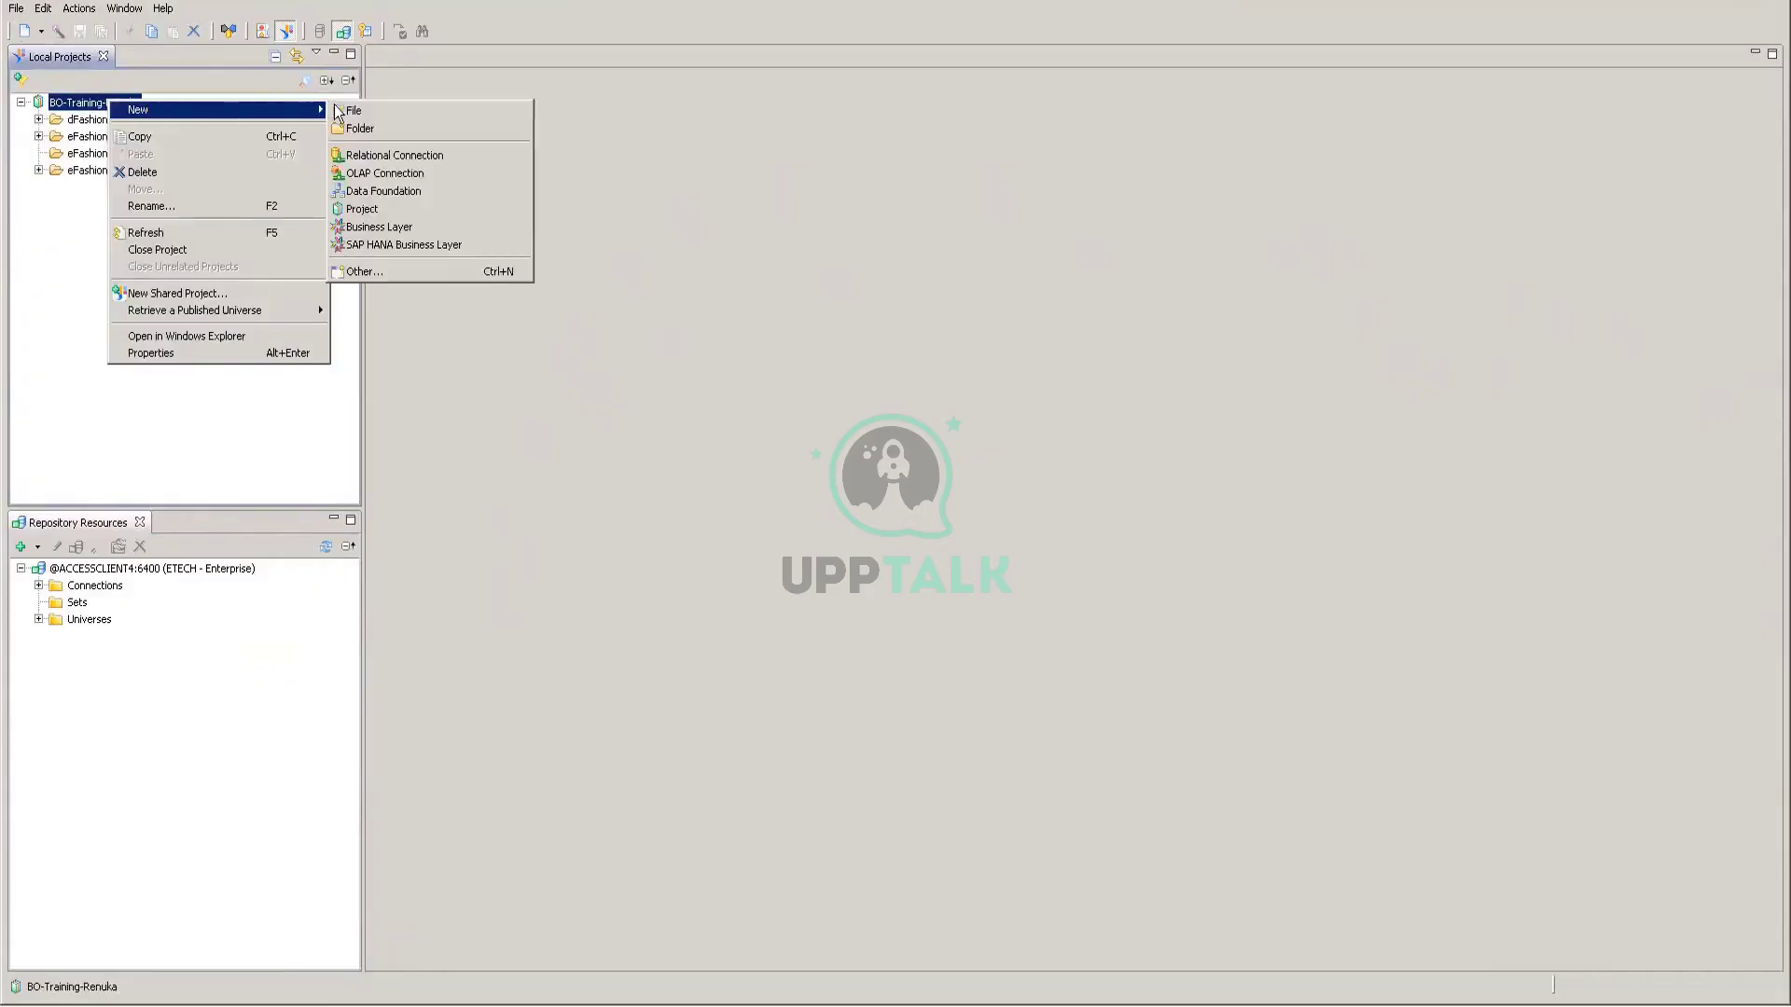
click(362, 209)
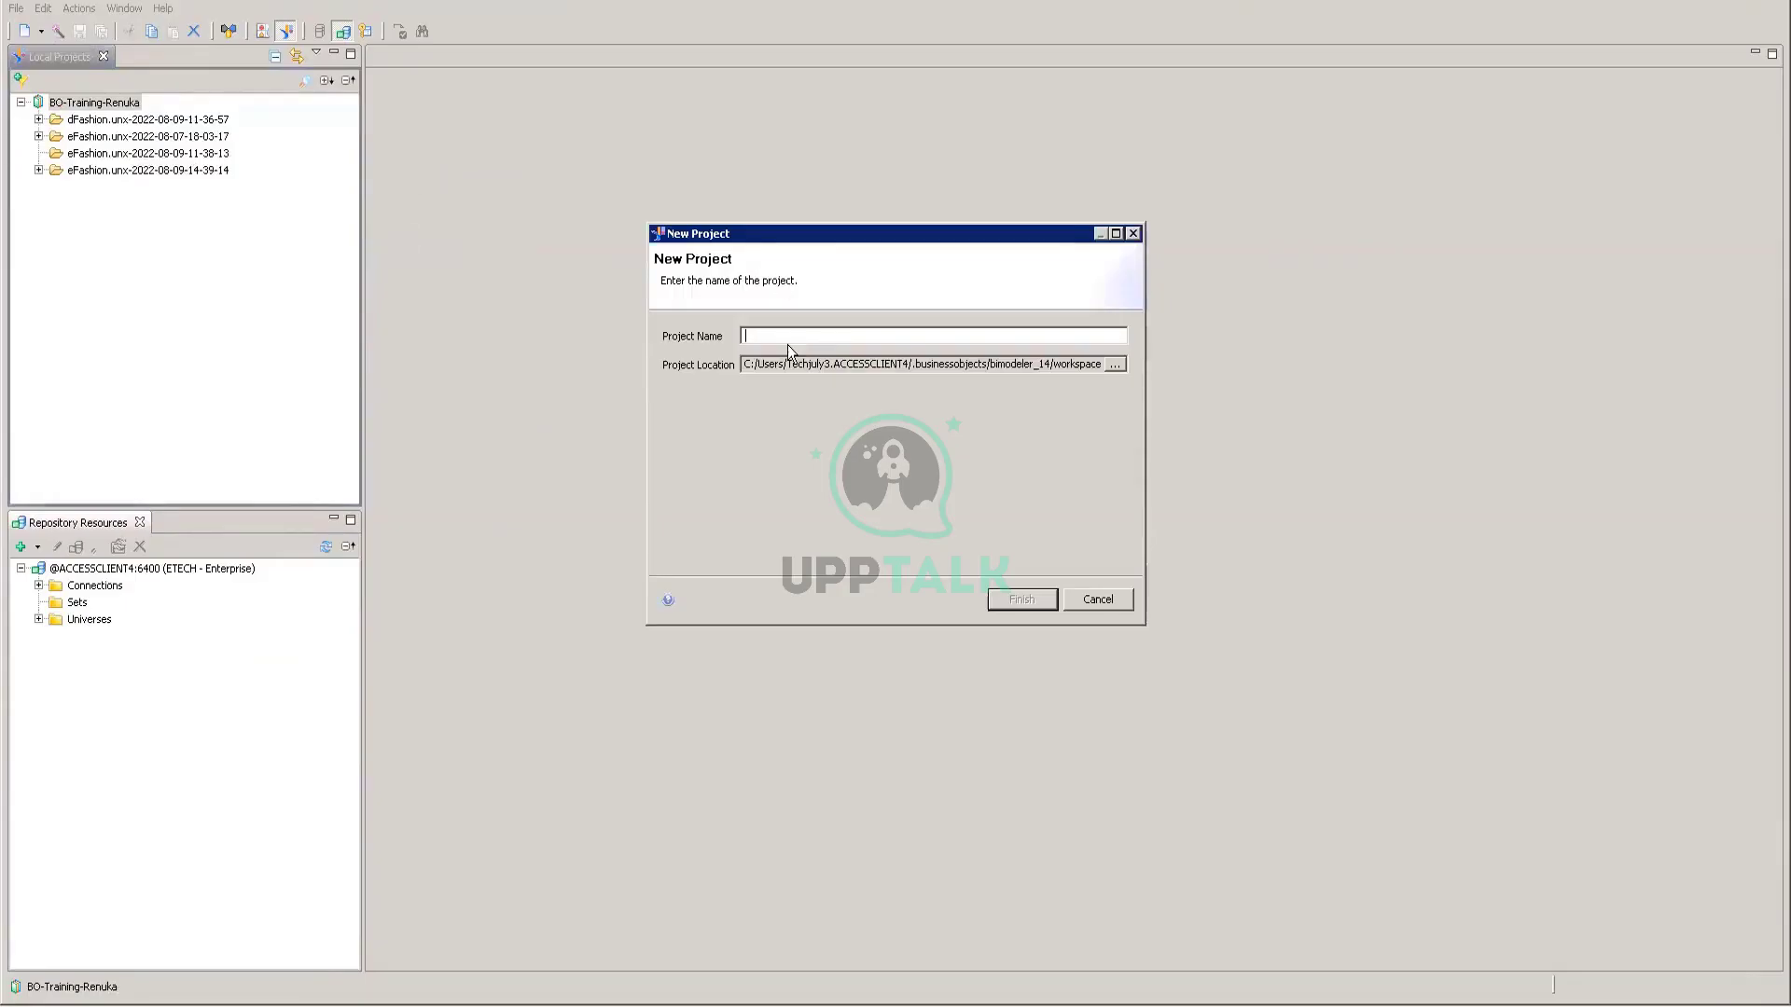
text(BO-de)
click(1097, 601)
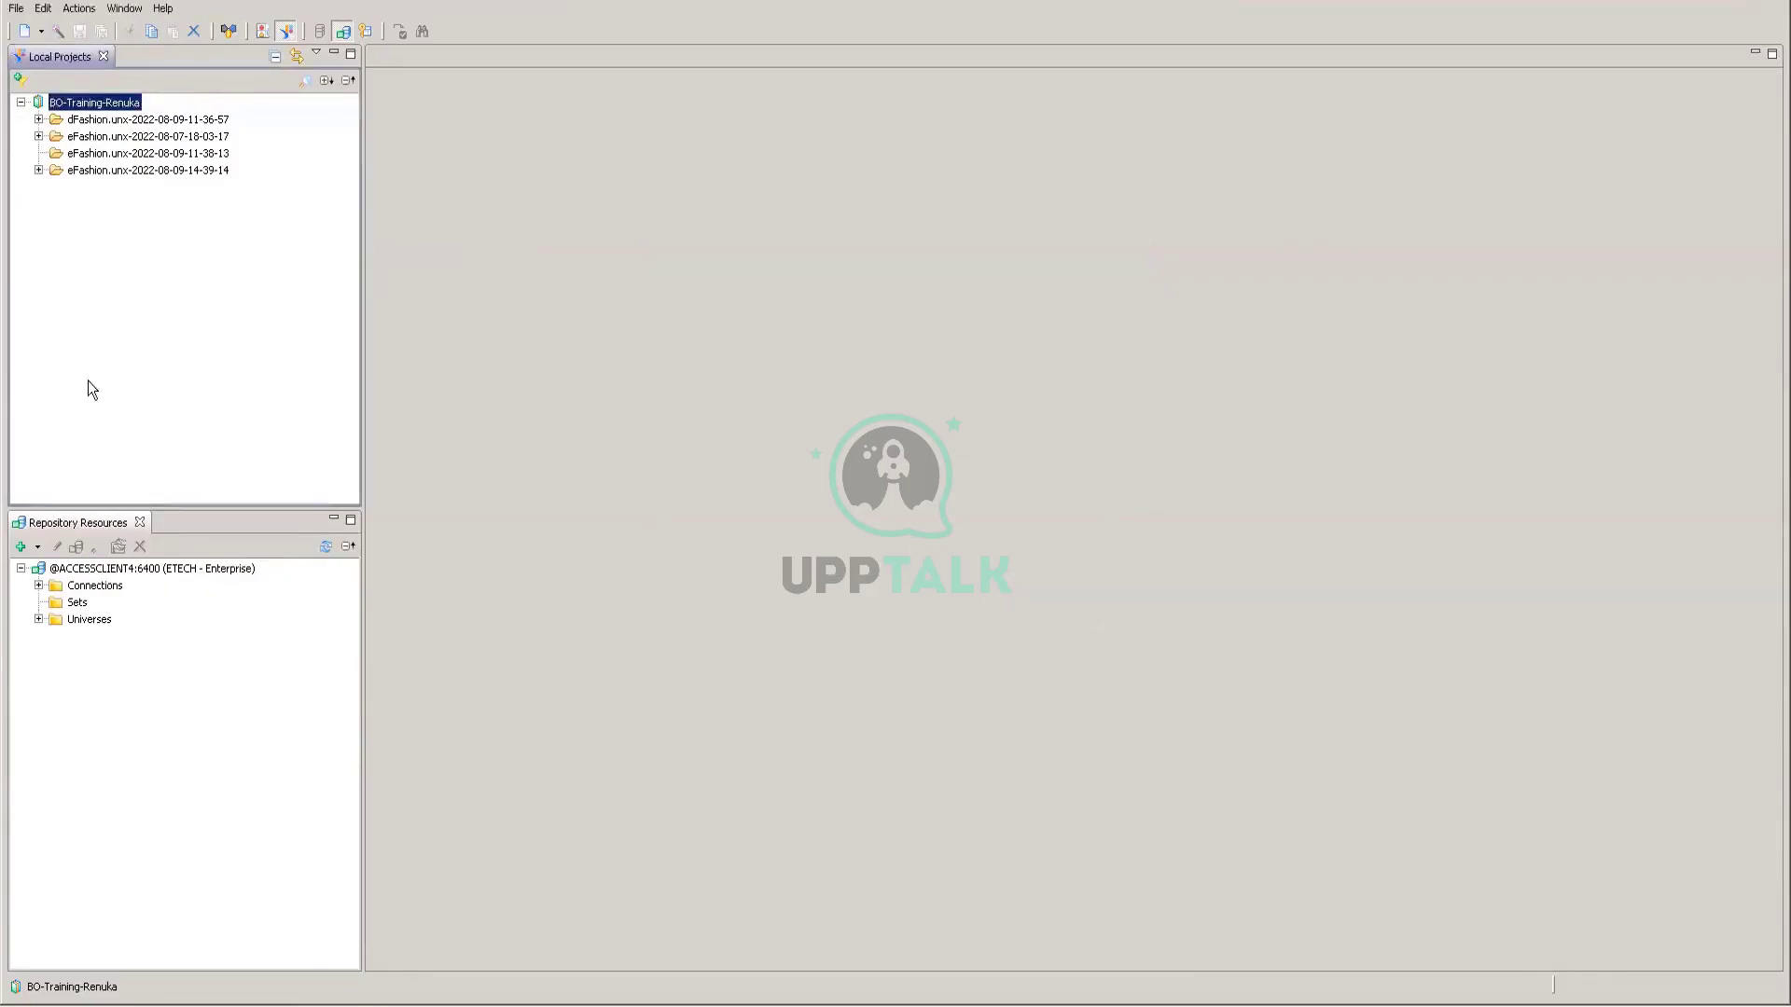
Step: Create a new local project named BO_demo from the Local Projects New > Project option
right_click(97, 258)
mouse_move(211, 268)
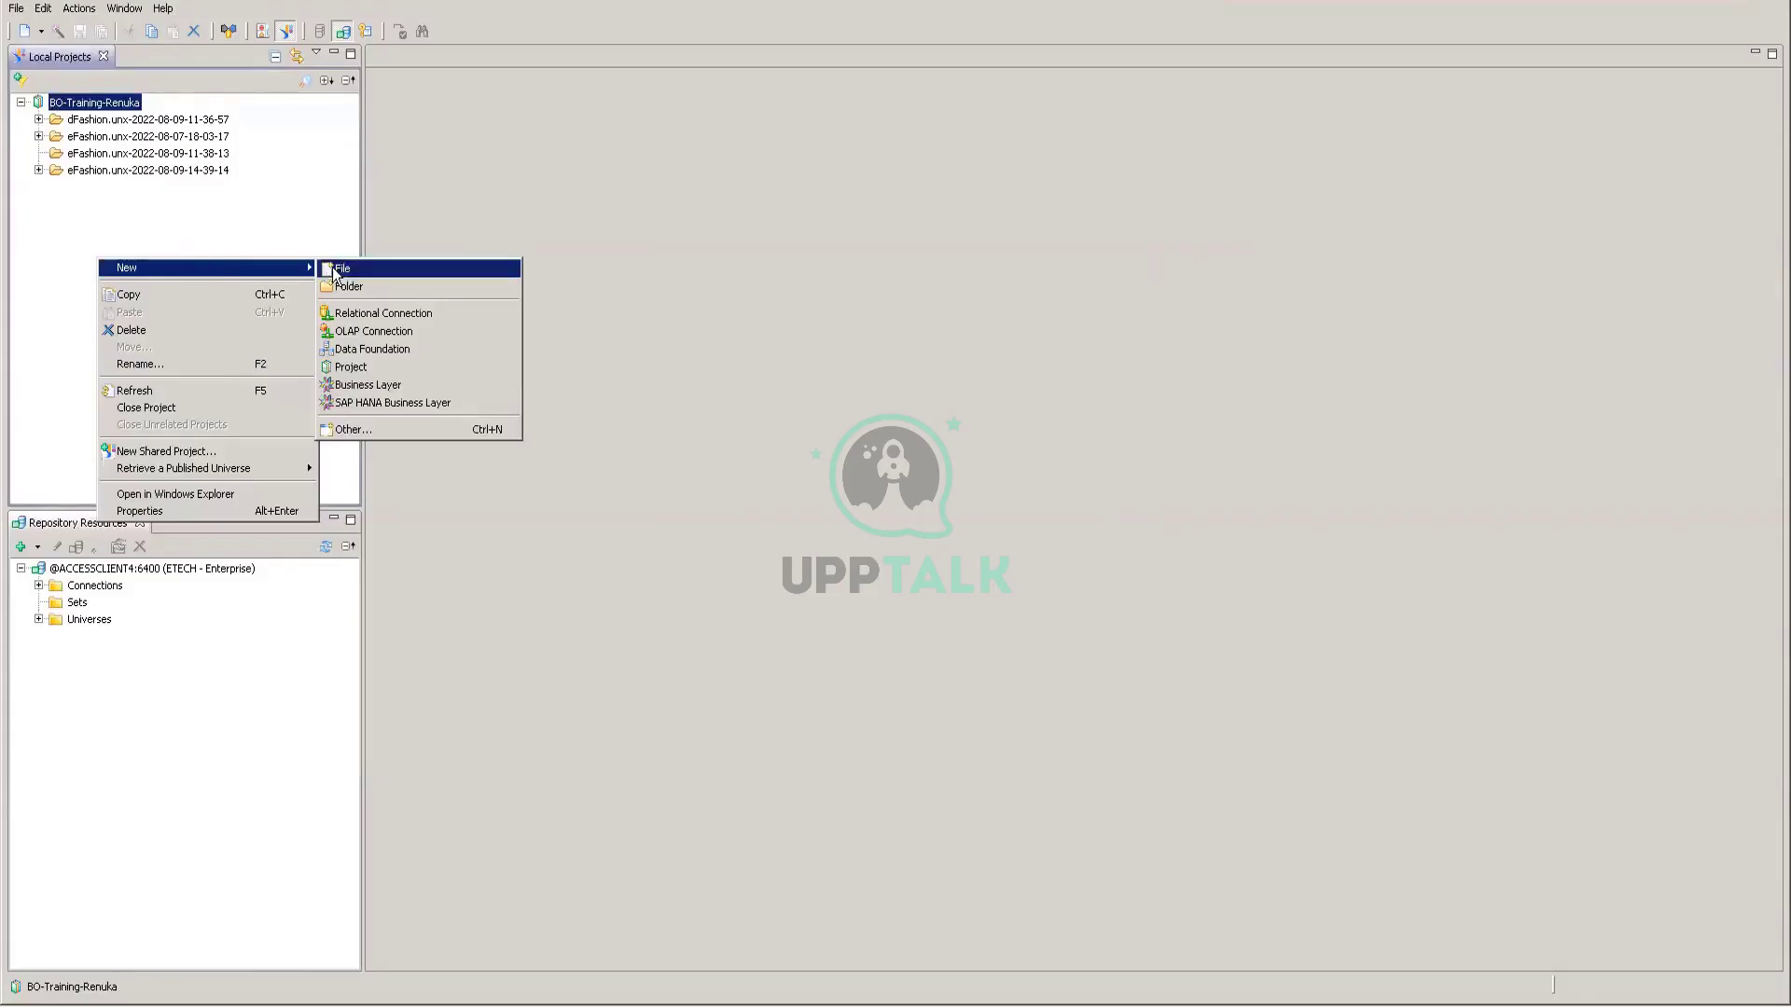
click(361, 369)
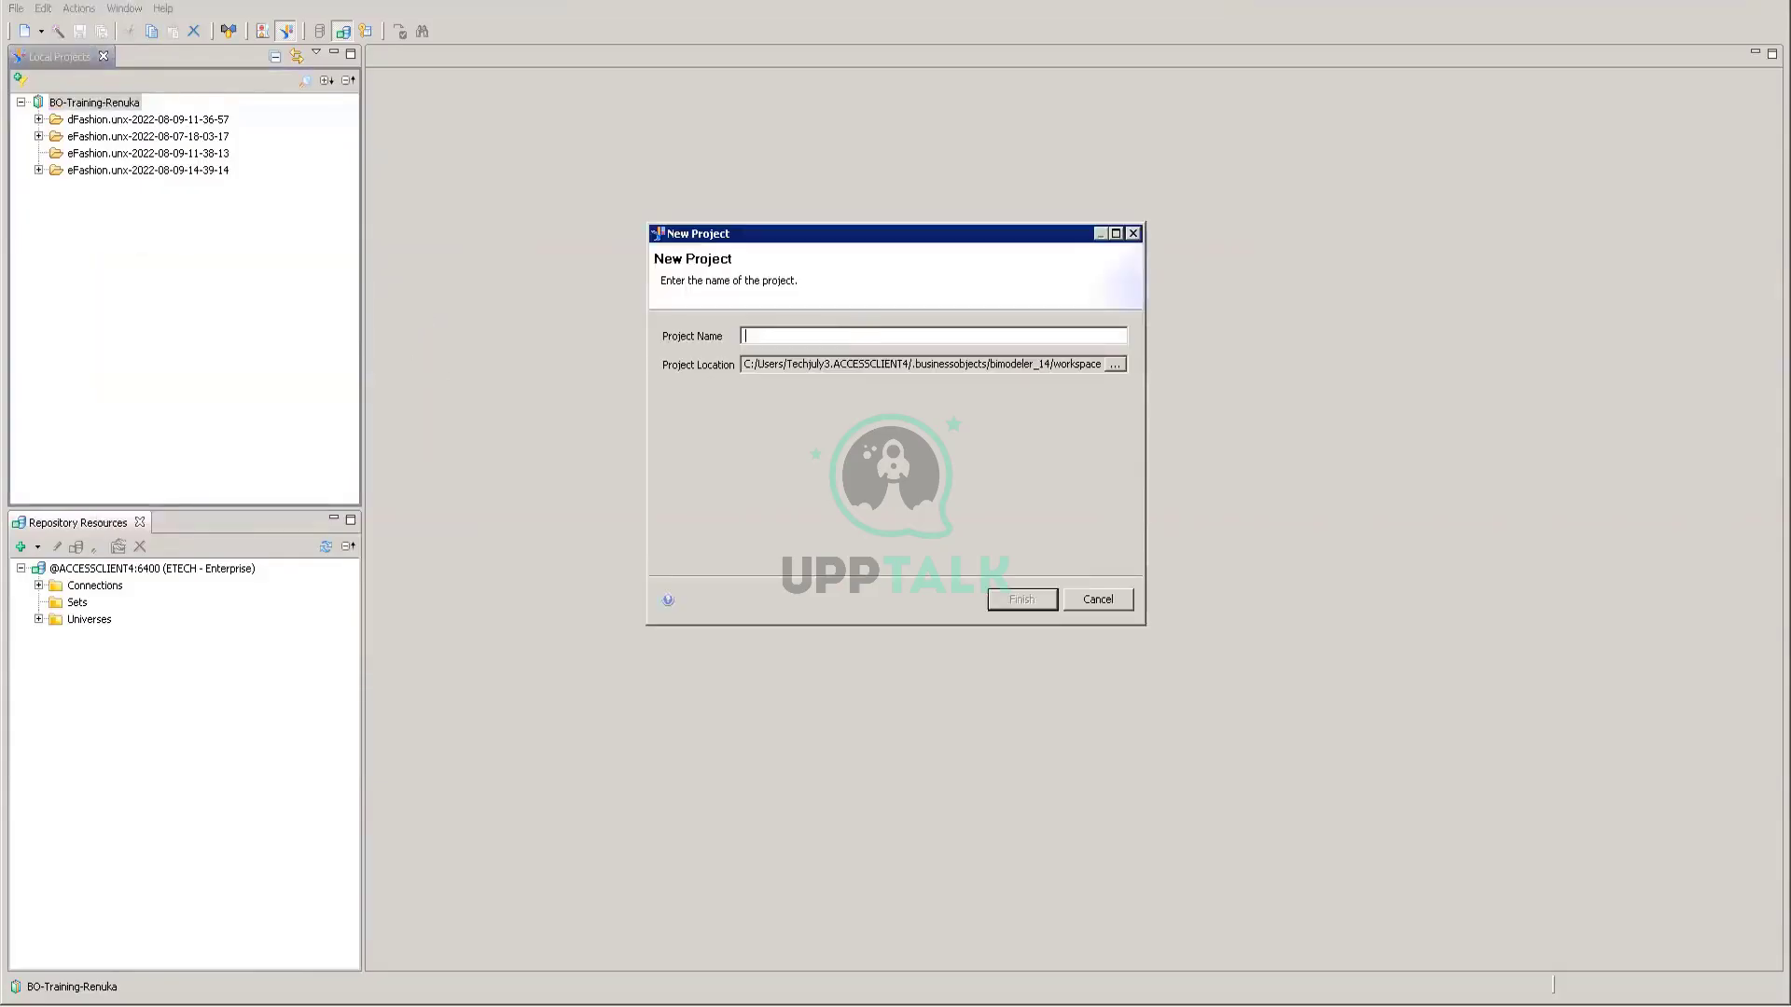
text(BO_demo)
click(1028, 601)
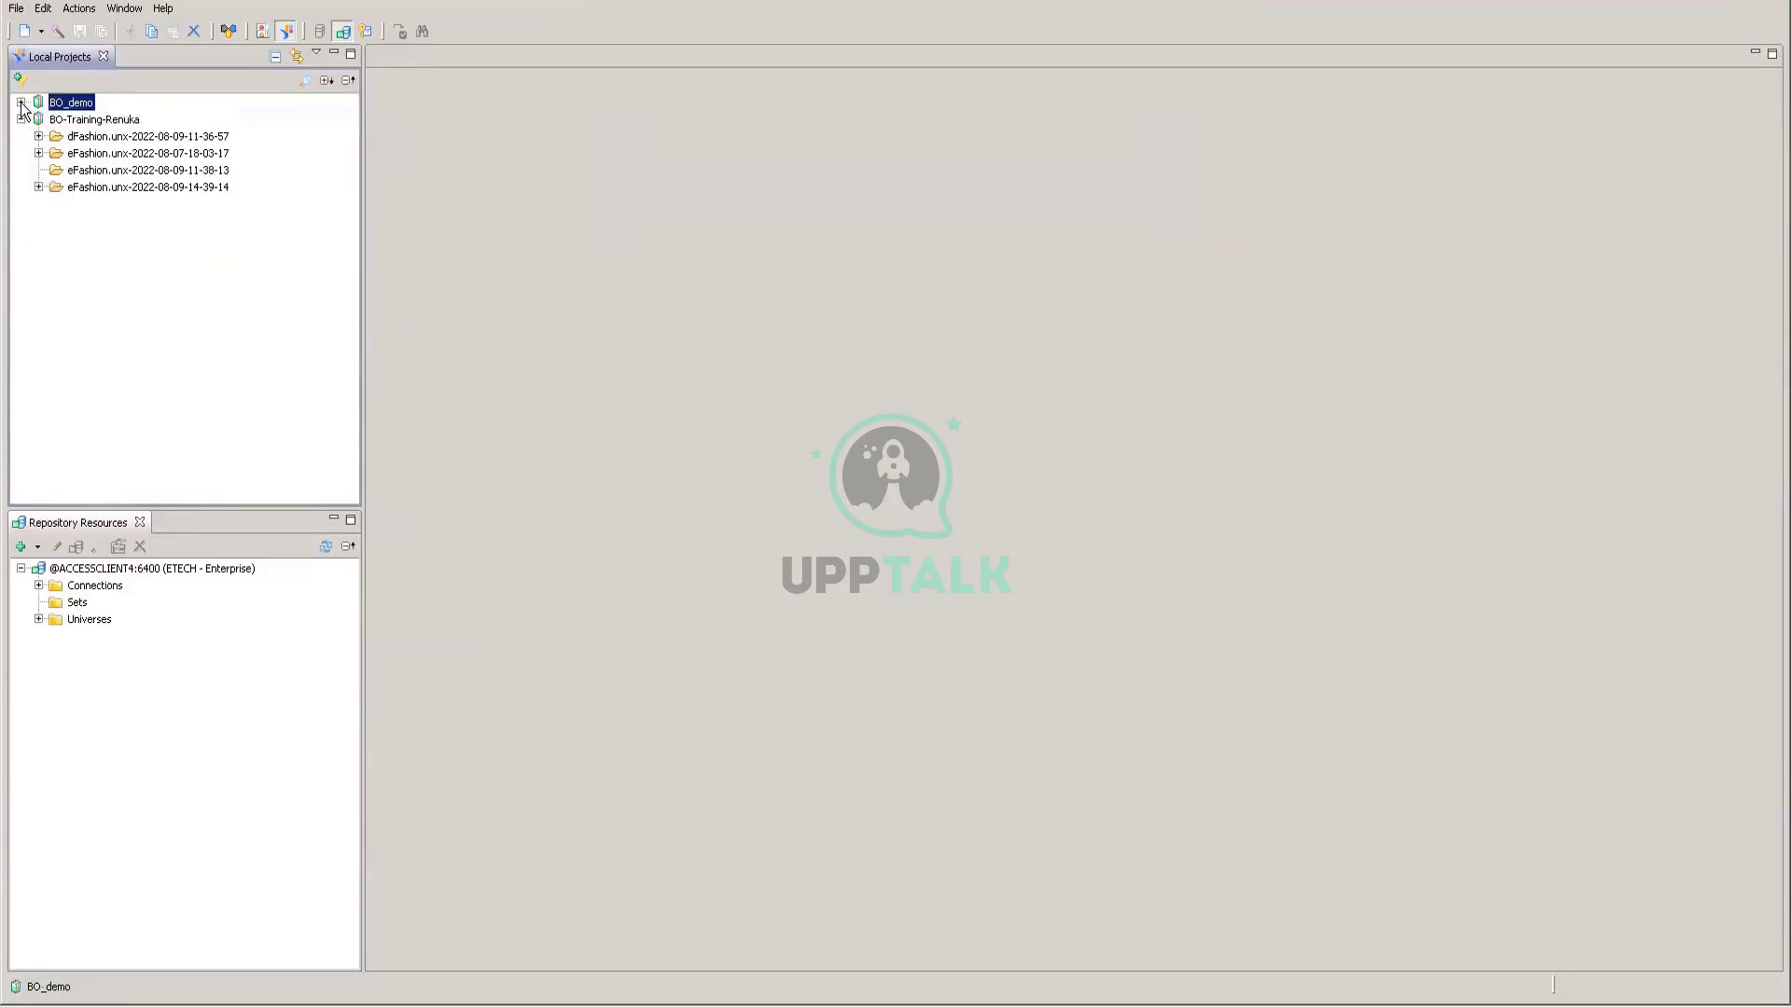
Step: Start a relational connection named BO-demo in BO_demo and advance to driver selection
right_click(89, 107)
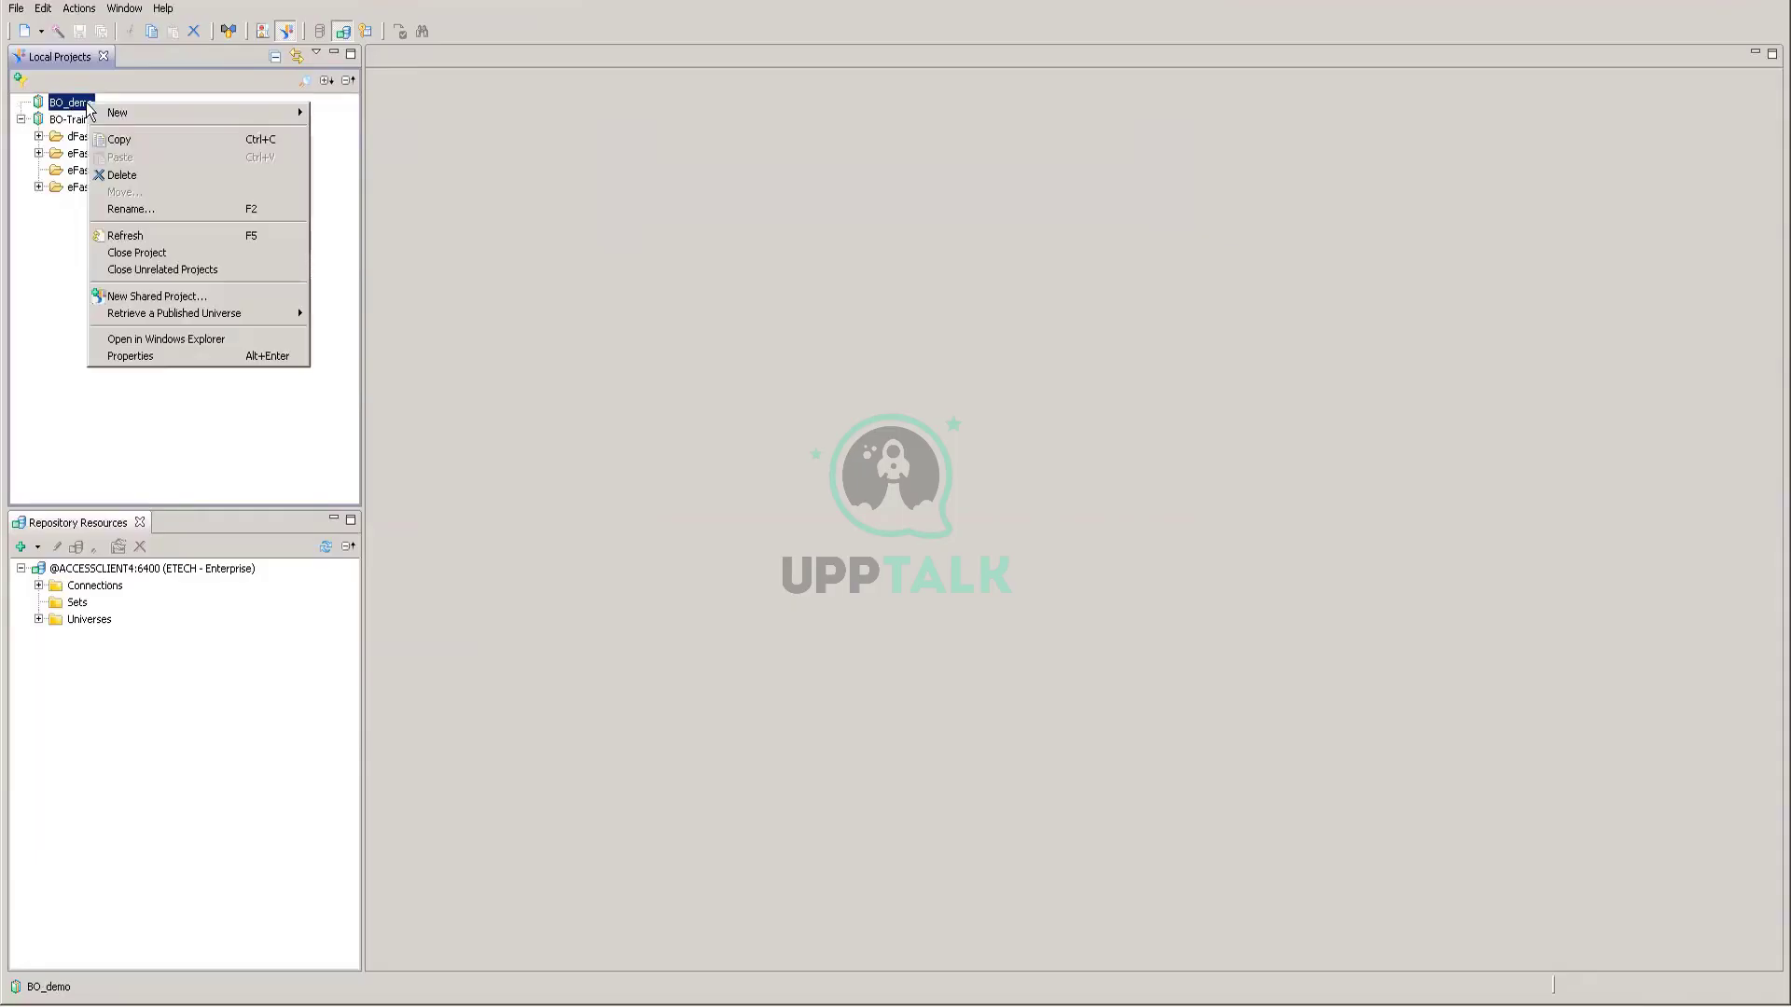
mouse_move(248, 113)
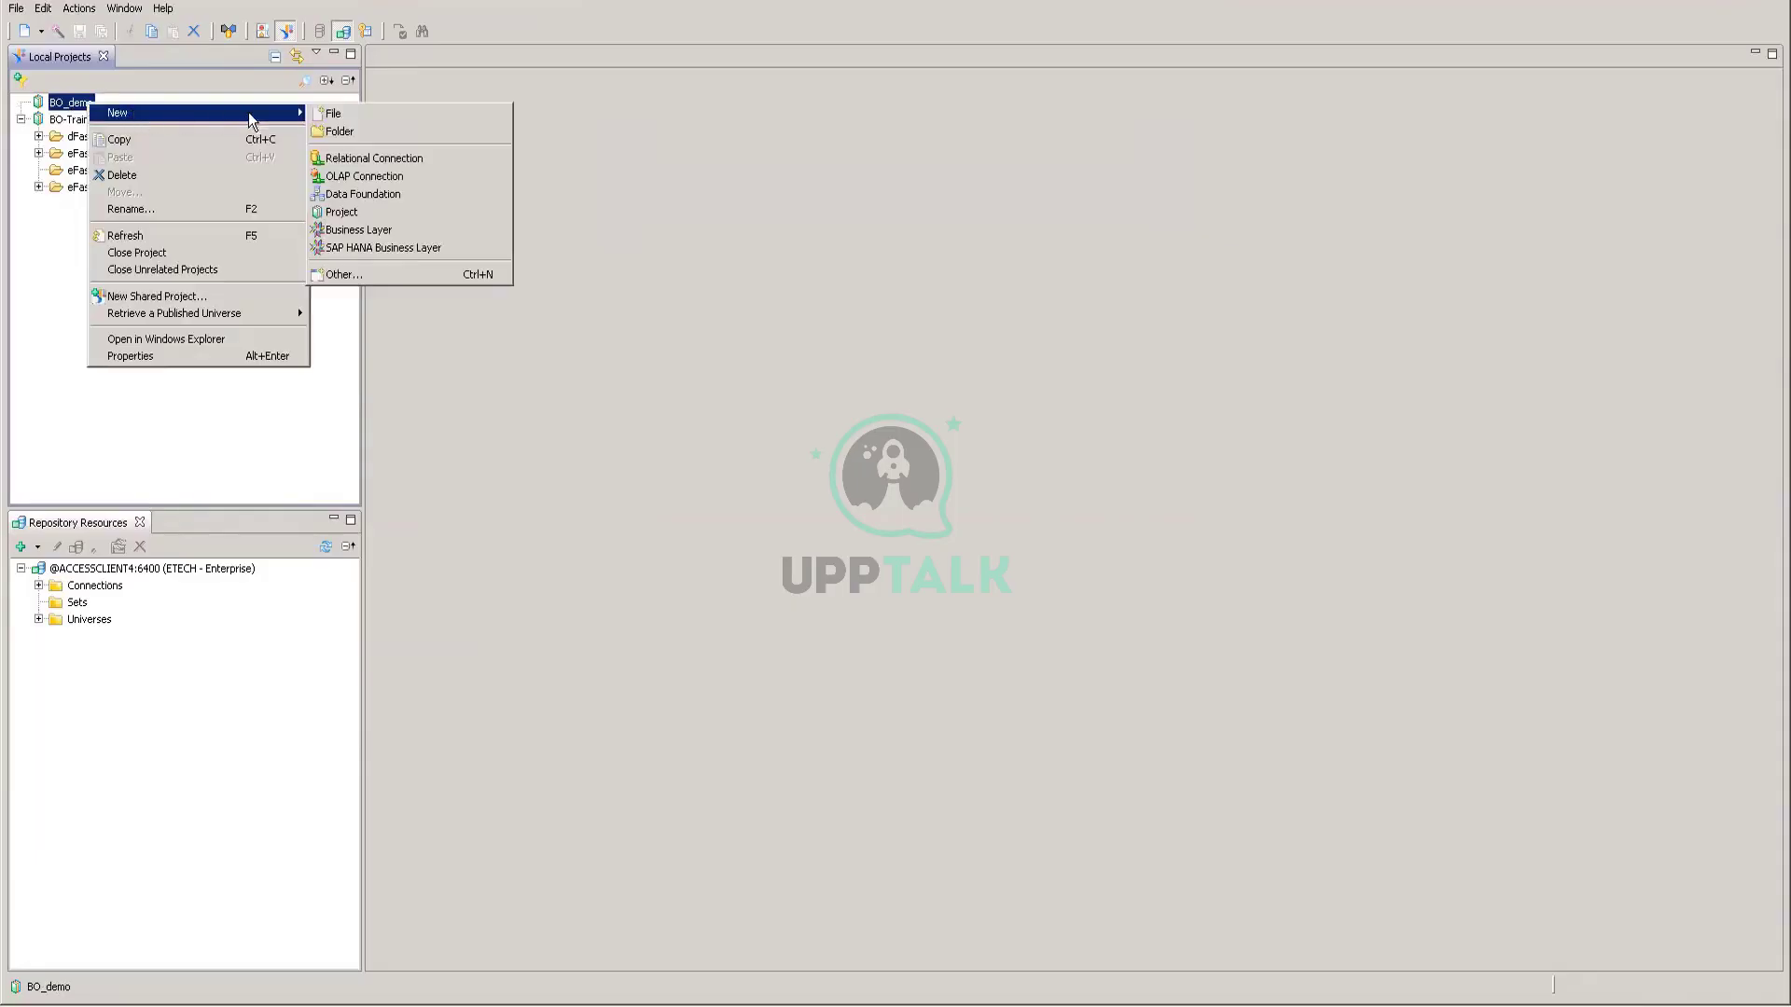
click(359, 161)
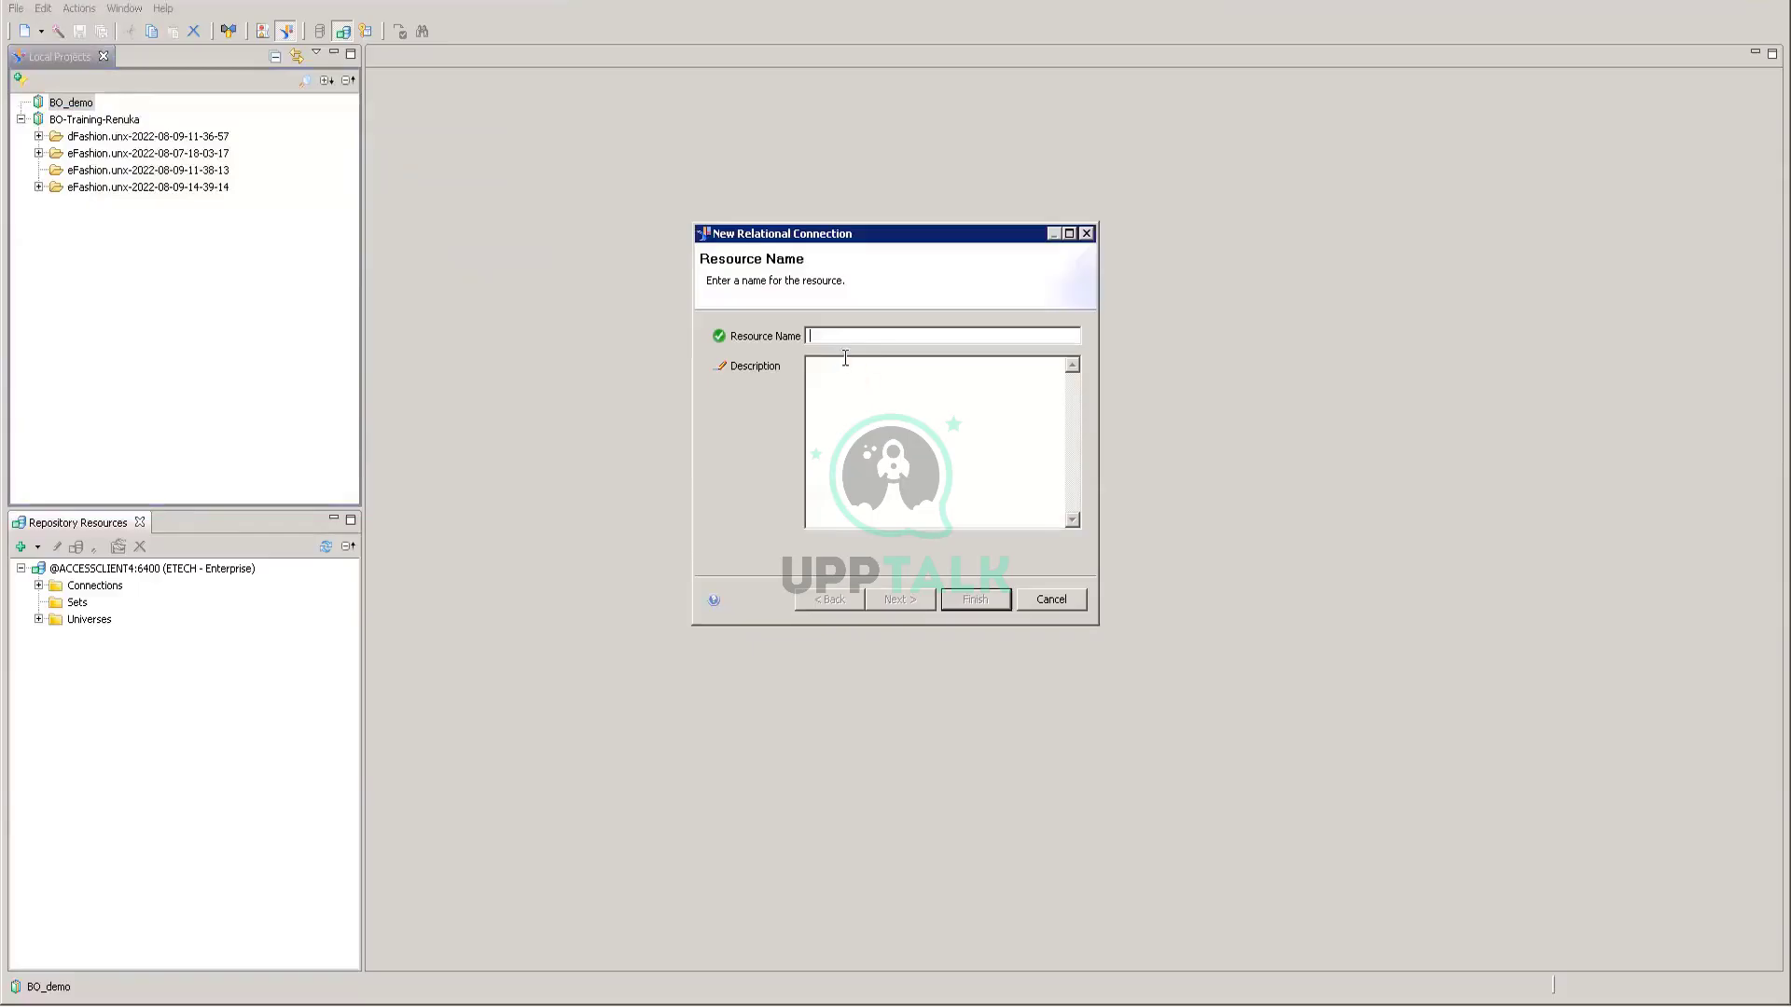
text(B)
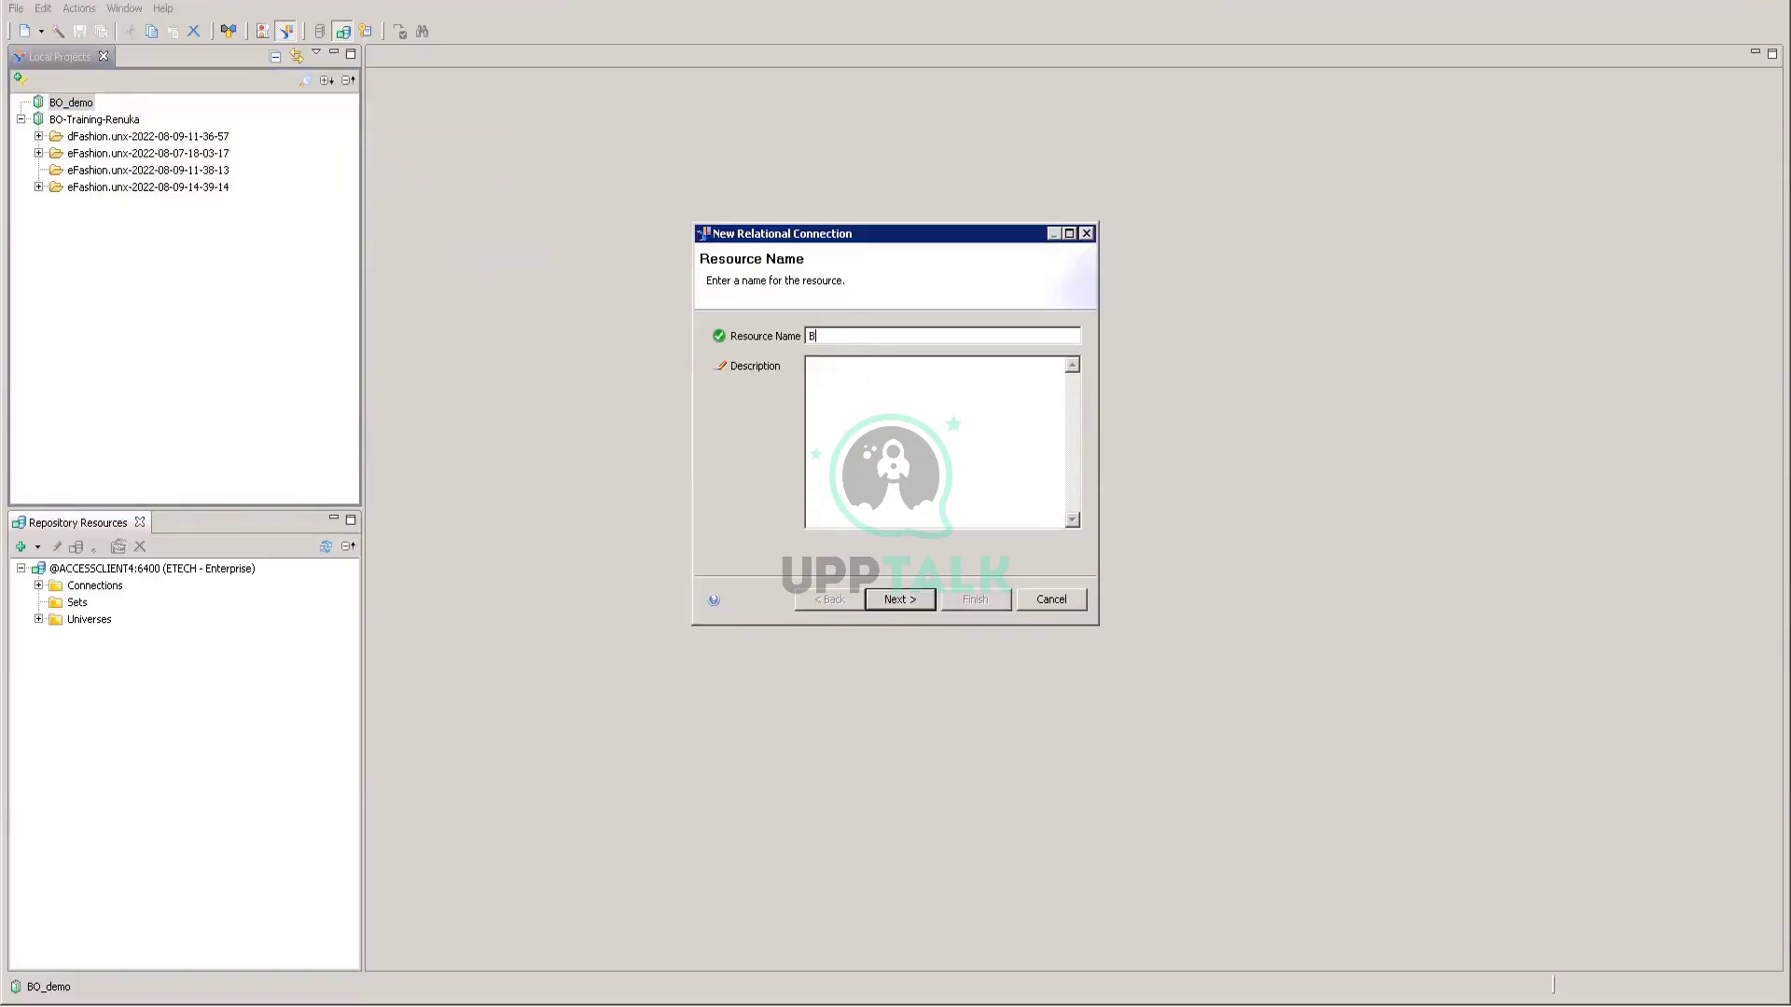
text(O-demo)
click(894, 598)
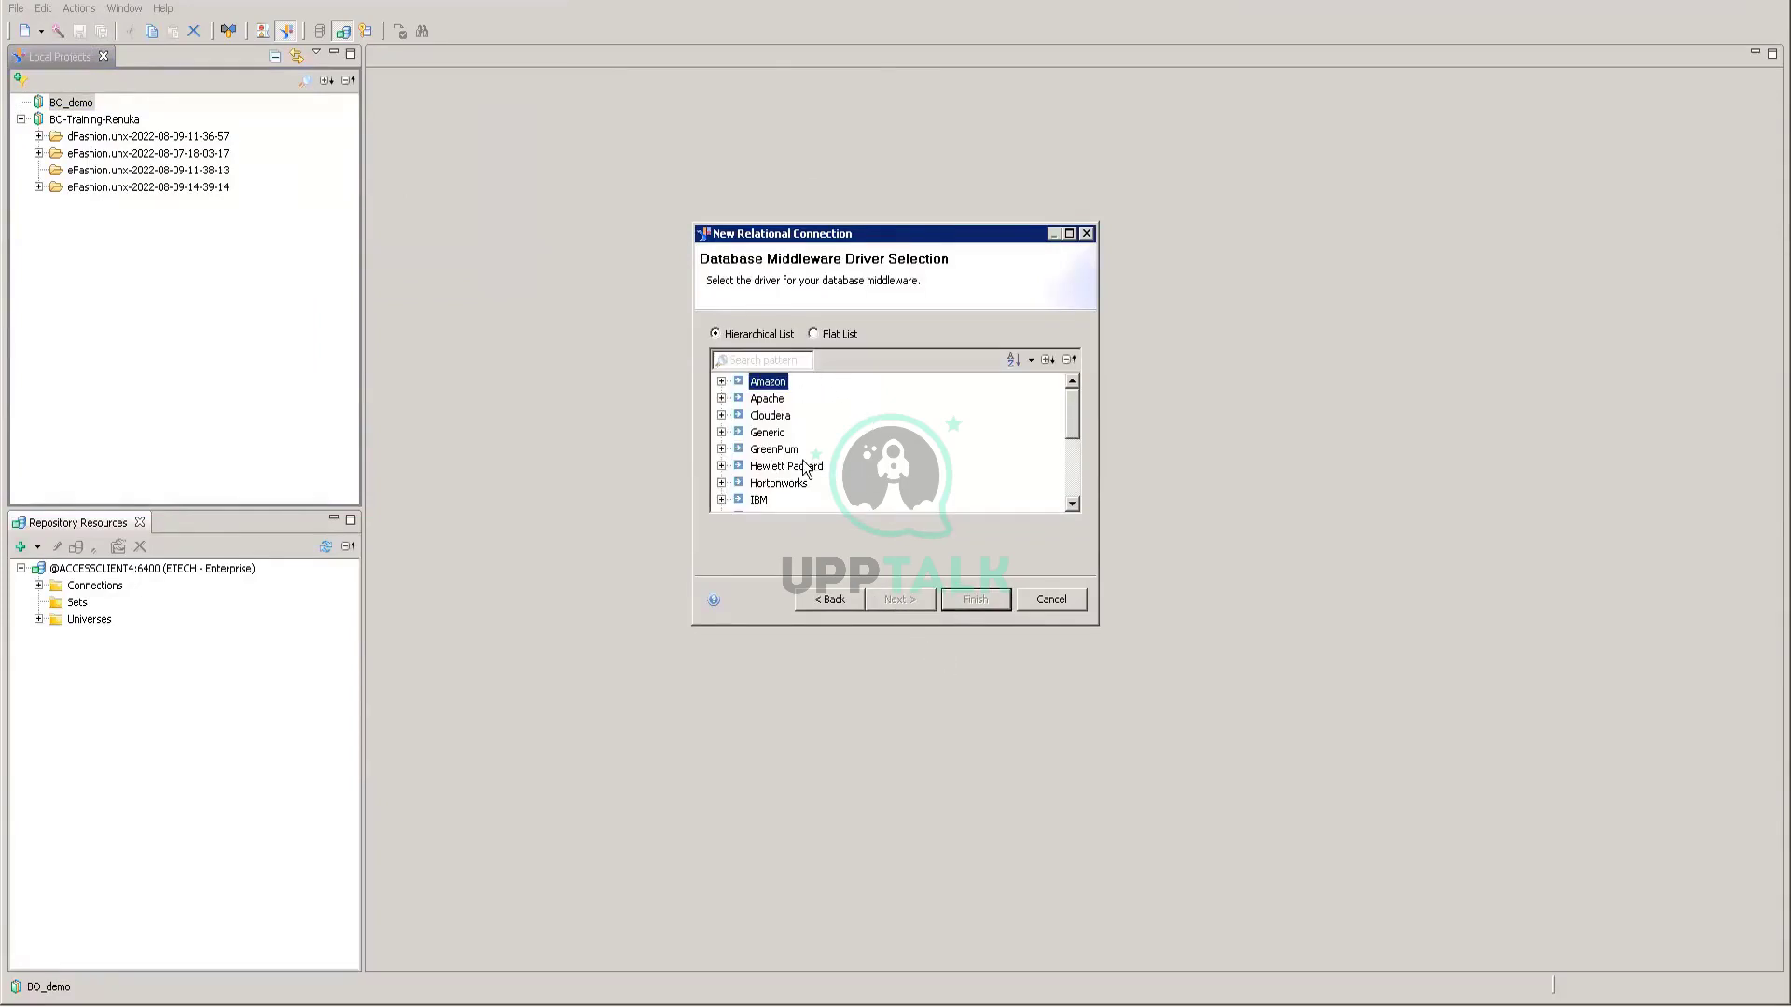
Step: Look through the IBM and Oracle driver lists in the middleware selection
scroll(804, 467, down, 3)
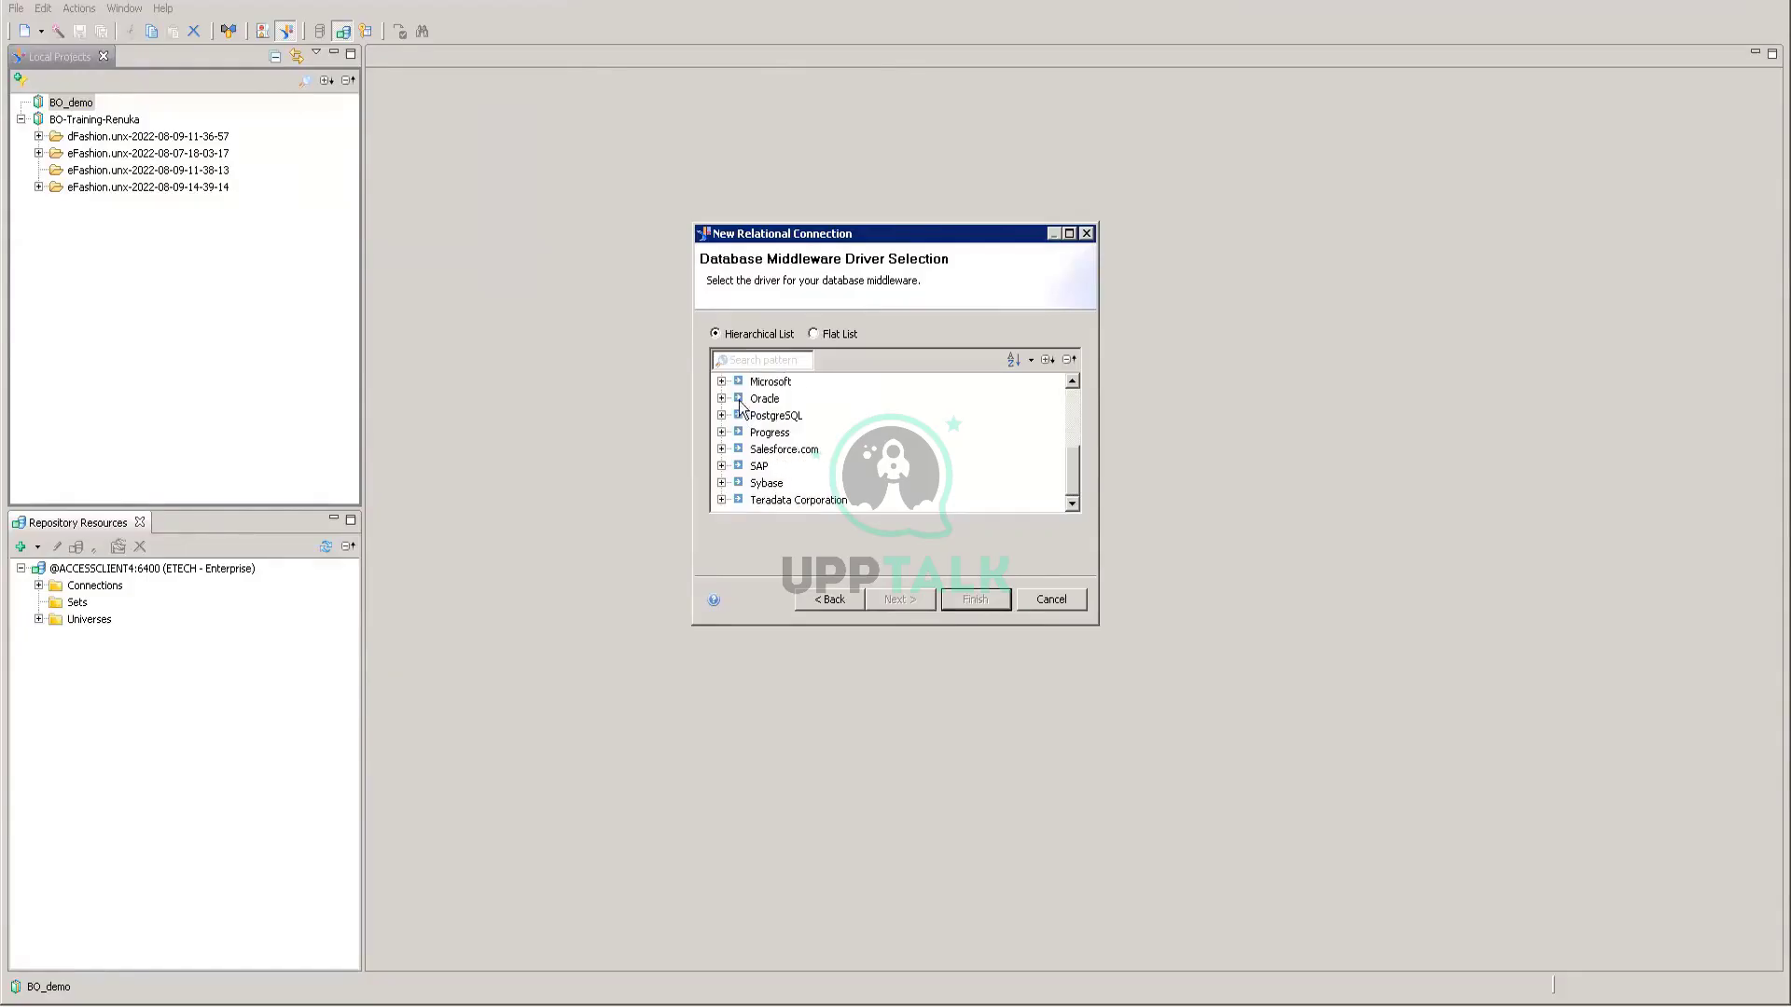
scroll(794, 443, up, 3)
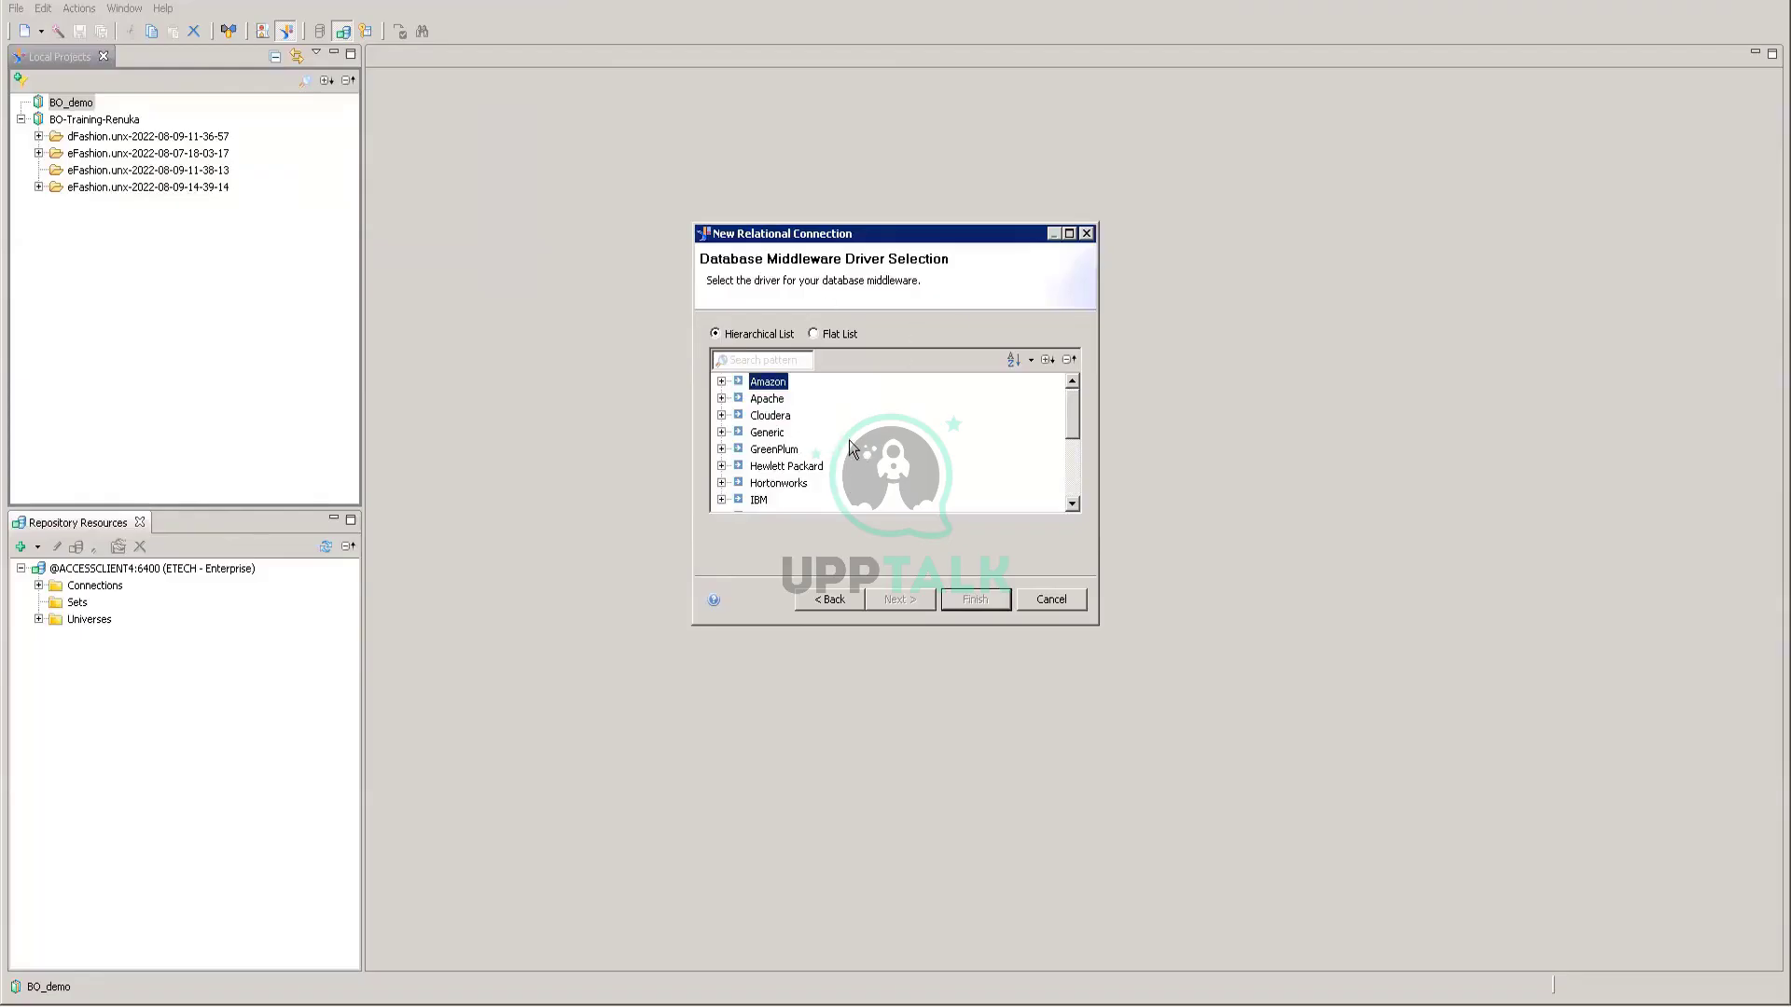
scroll(888, 457, down, 1)
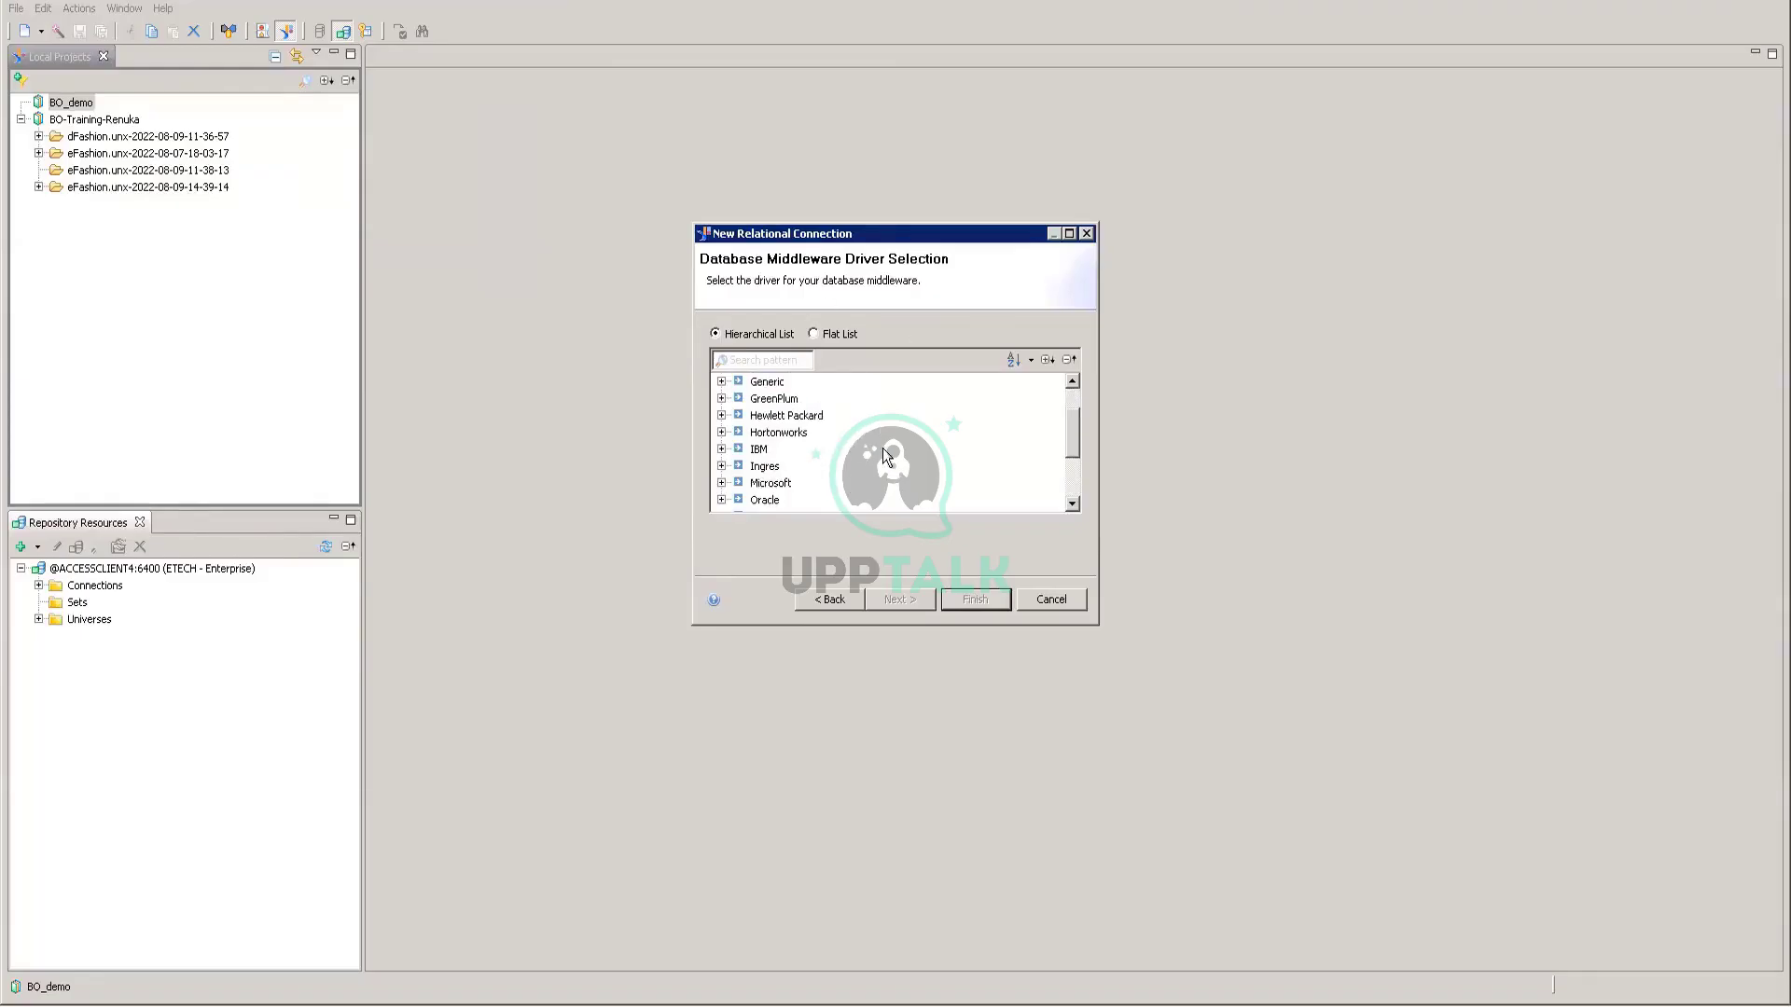
click(722, 450)
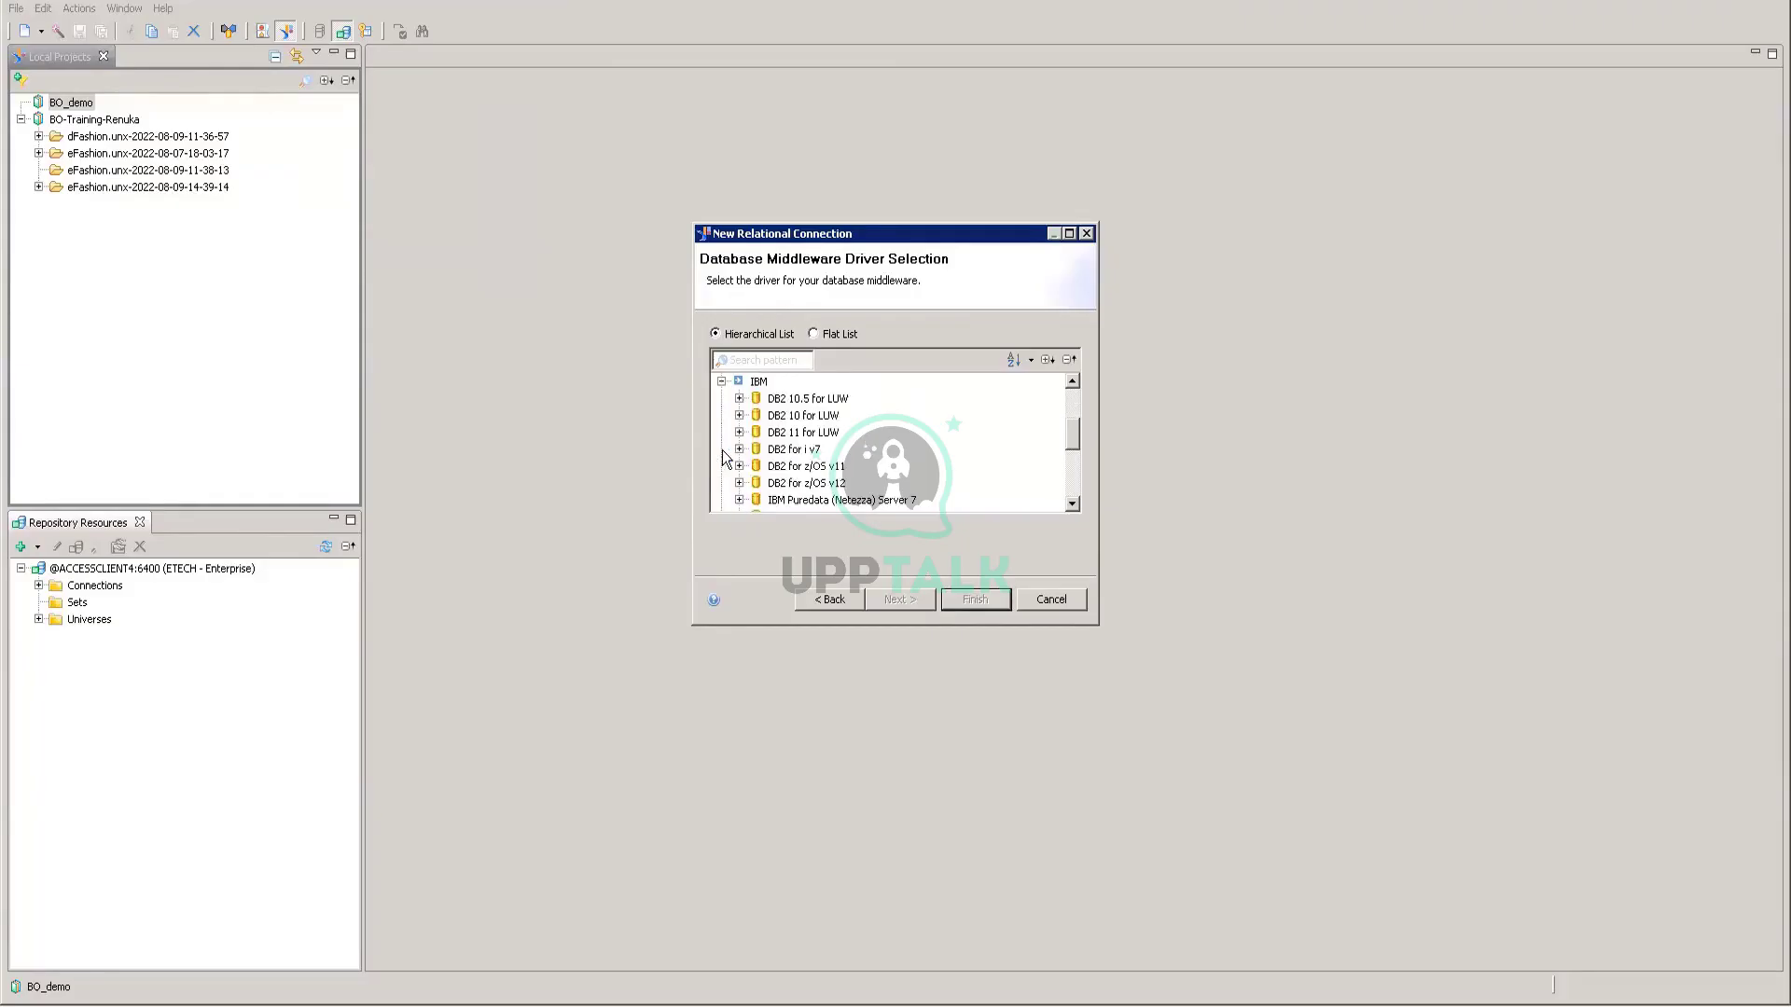
click(722, 382)
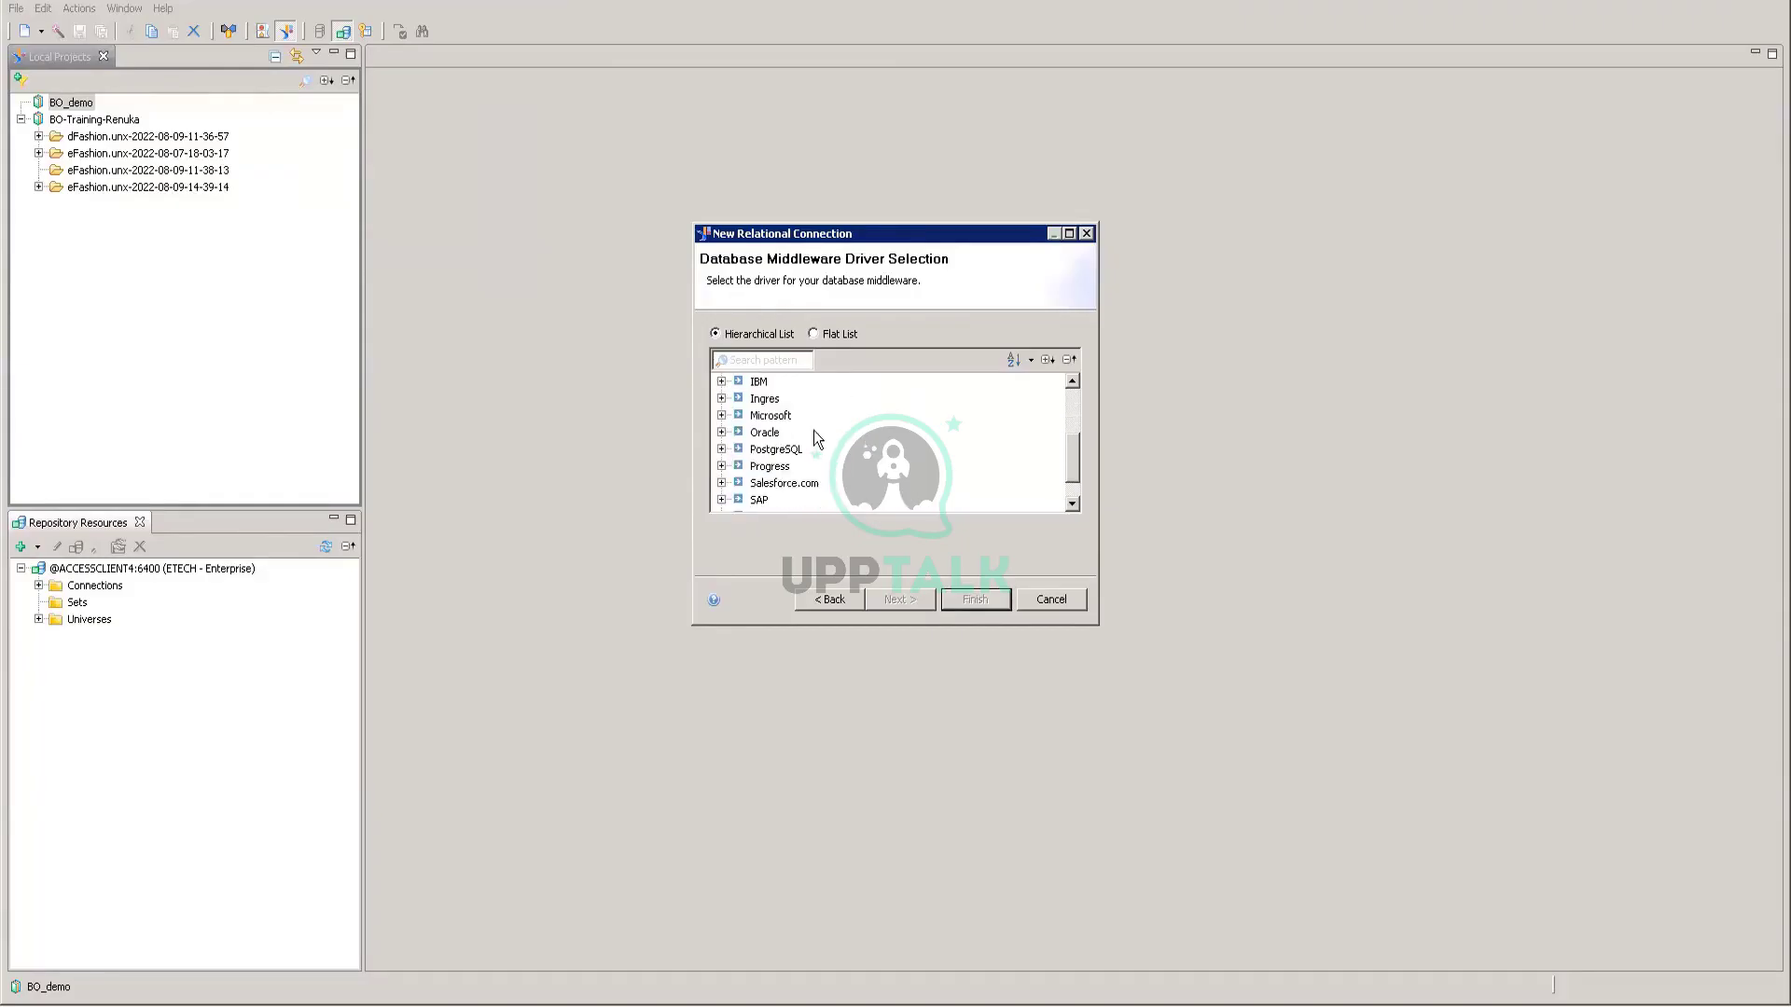
click(721, 433)
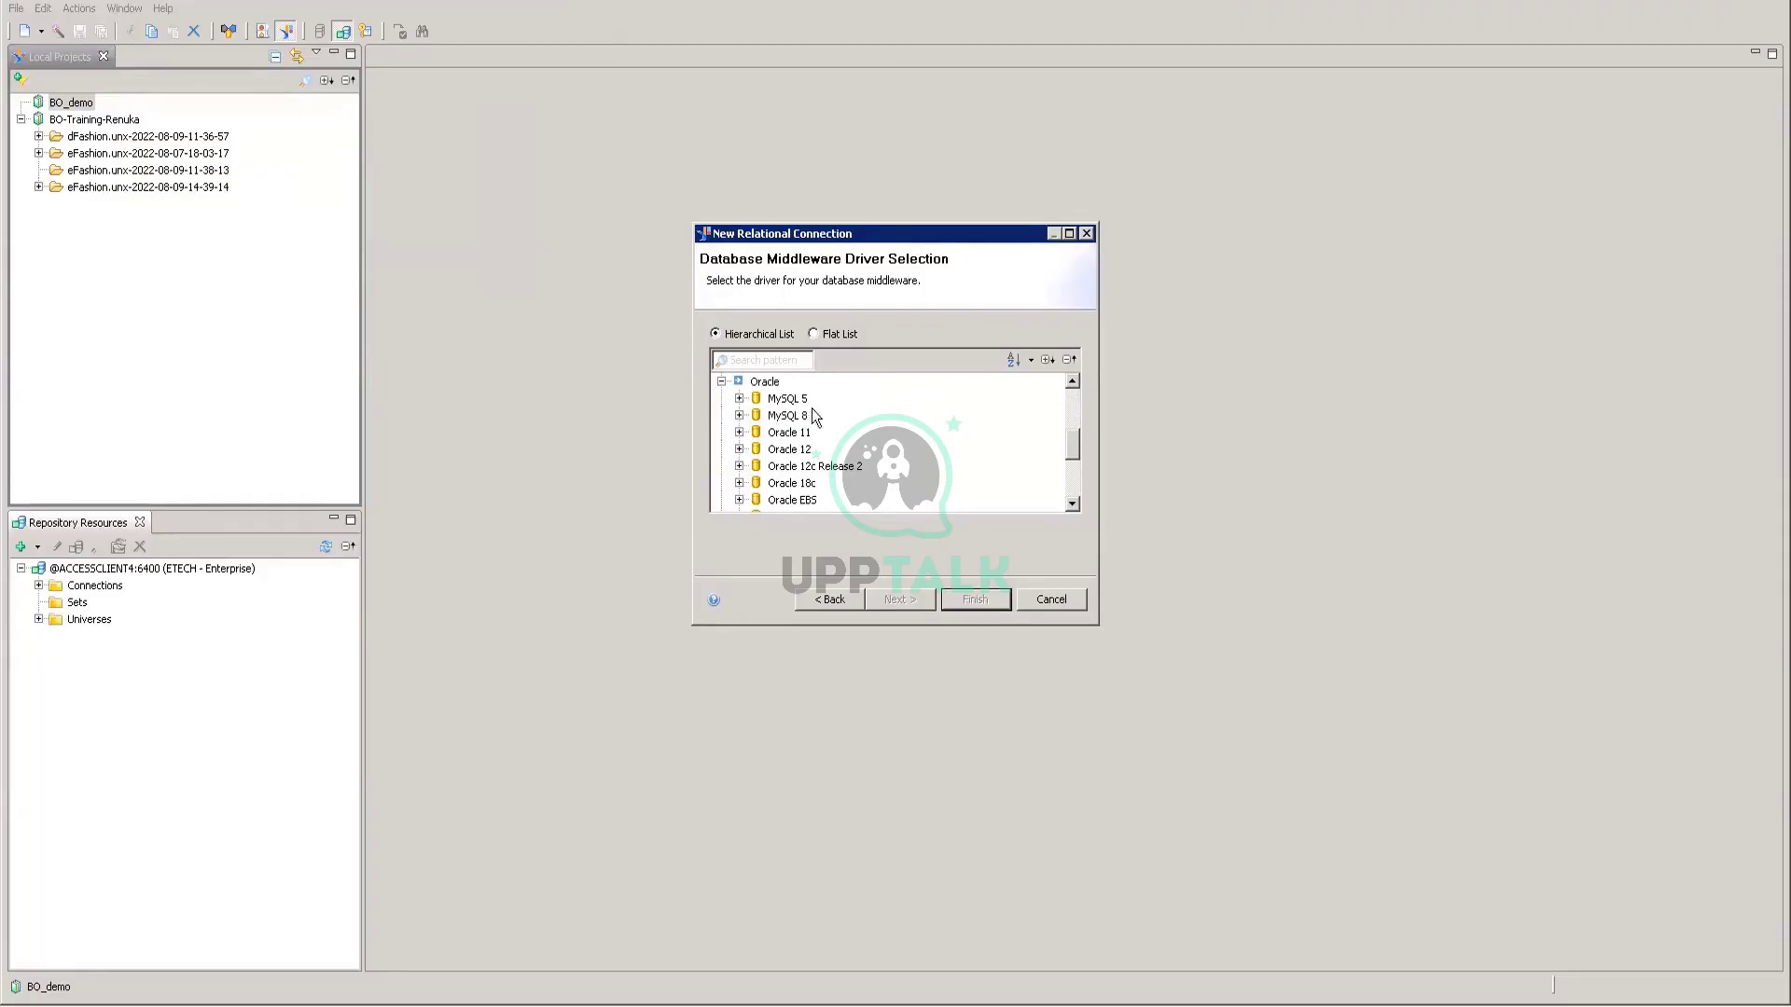
click(721, 382)
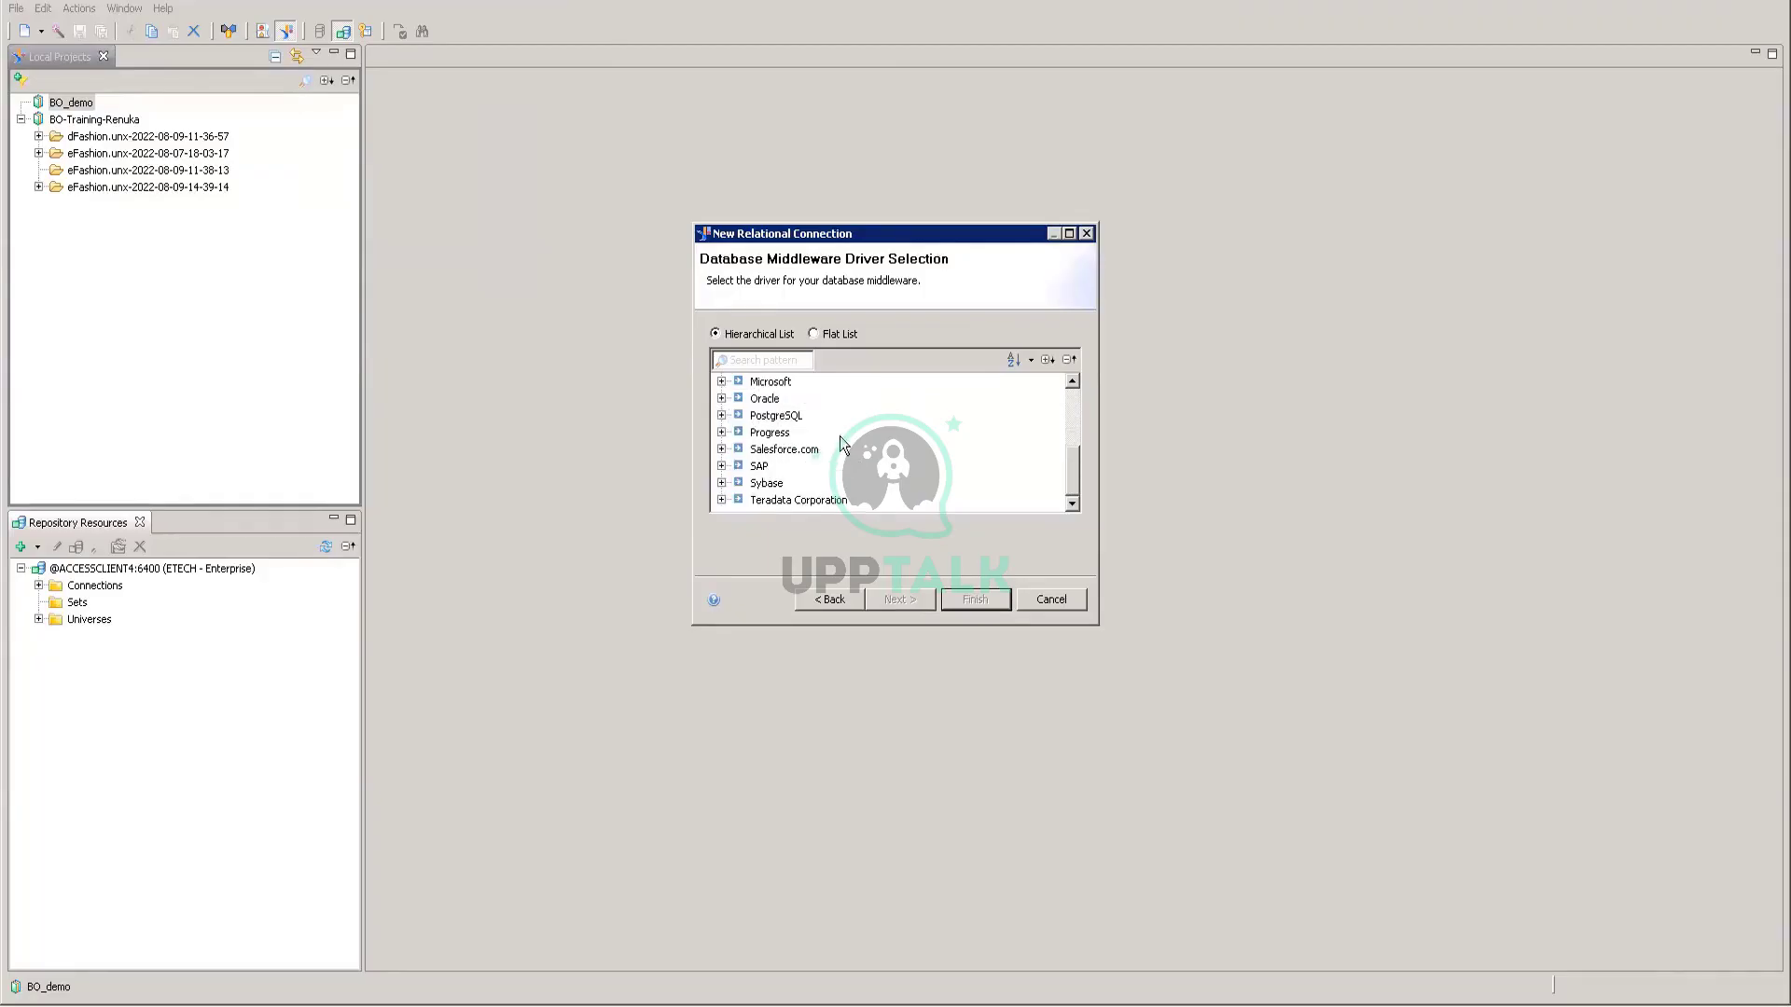
Step: Select Microsoft > MS Access 2007 > ODBC Drivers and continue to the parameters page
scroll(843, 443, up, 1)
scroll(842, 443, up, 2)
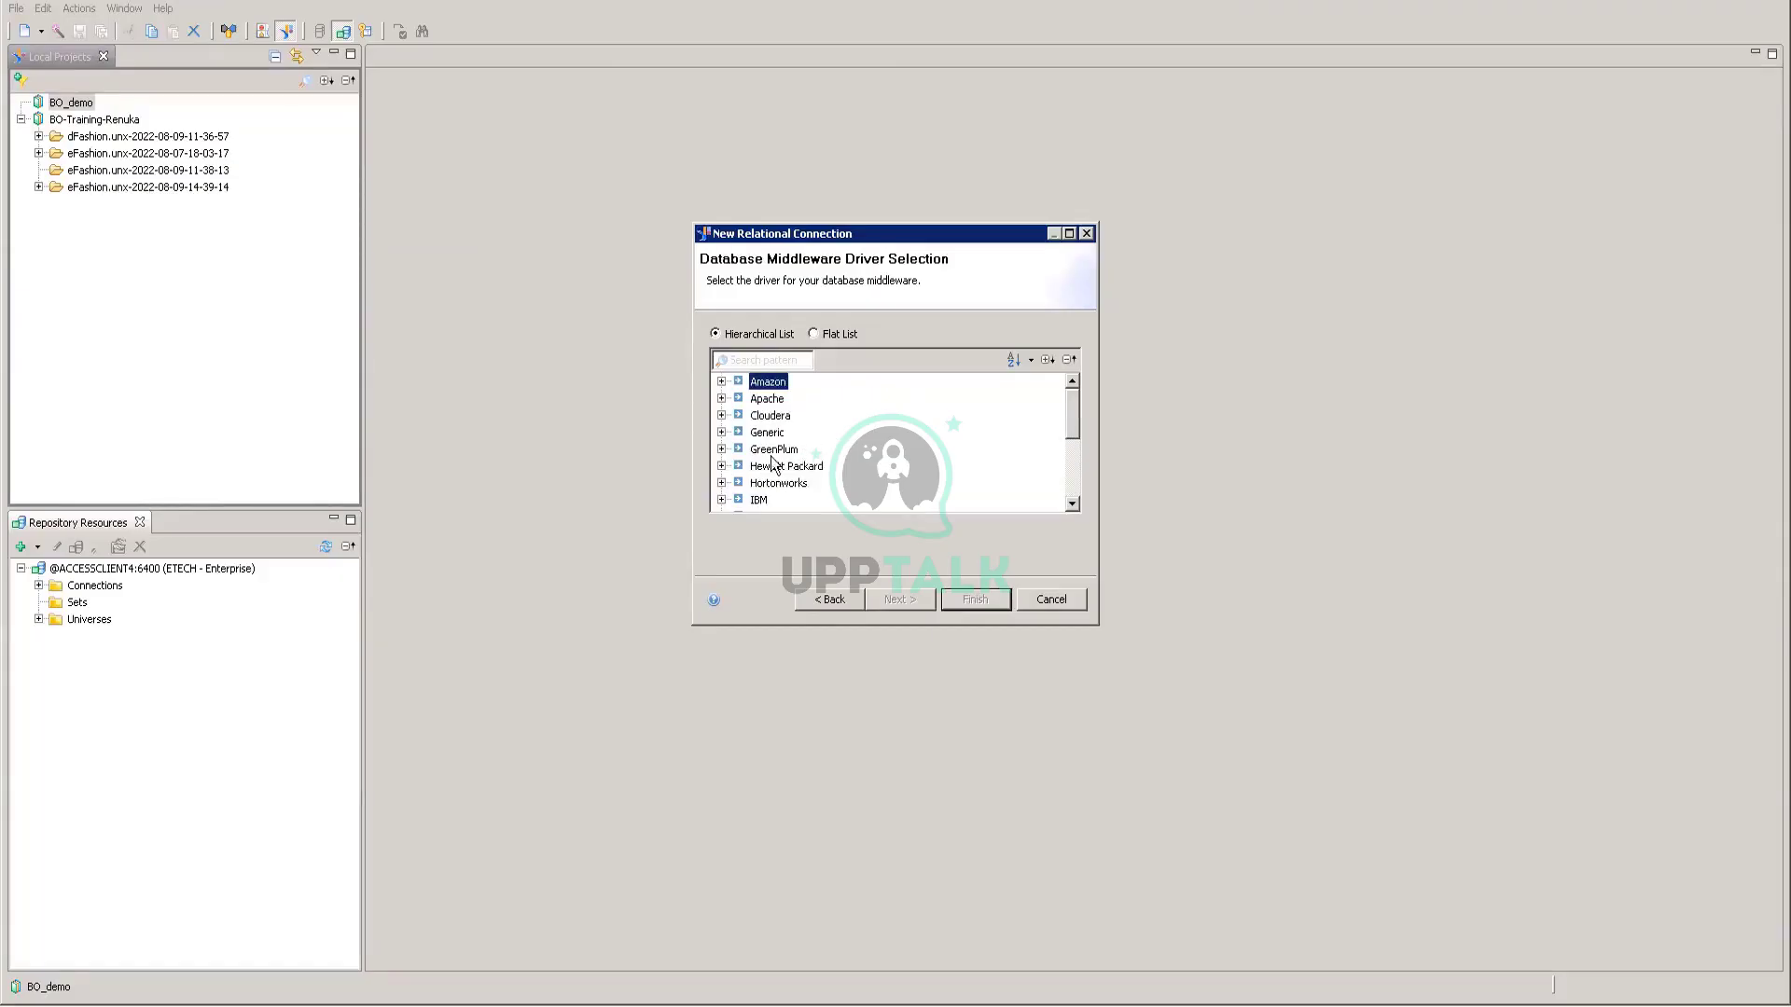
scroll(807, 467, down, 1)
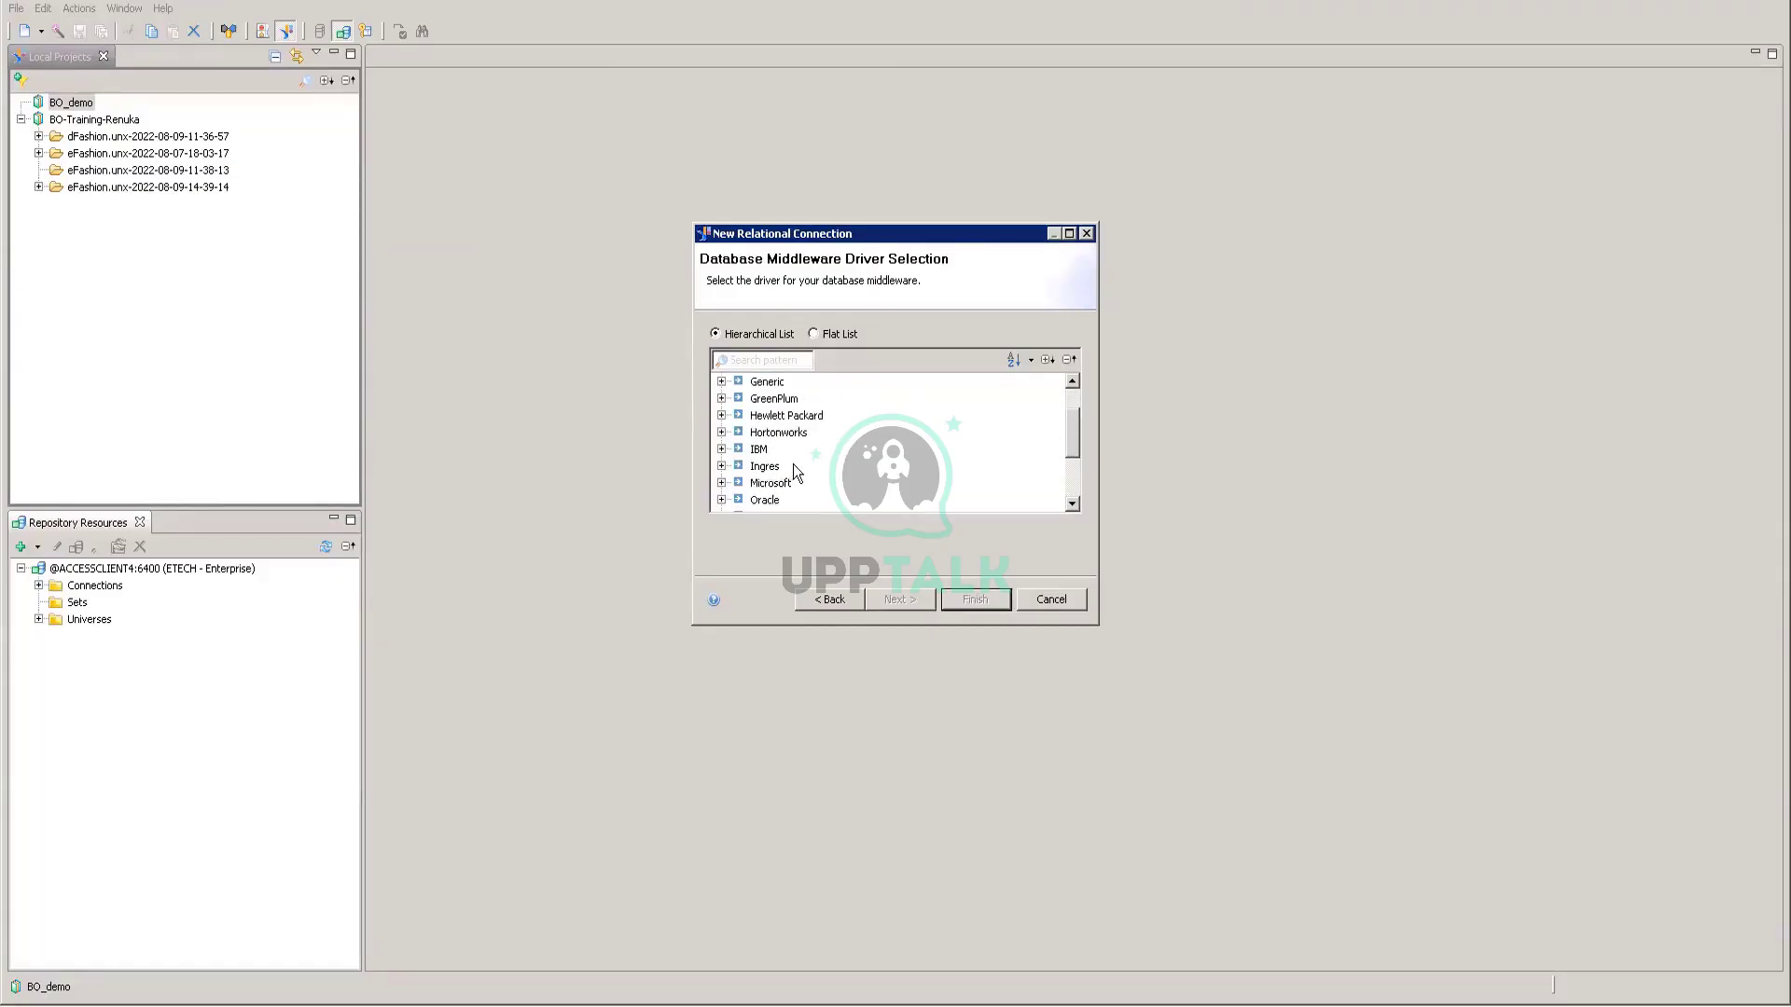
scroll(789, 449, down, 1)
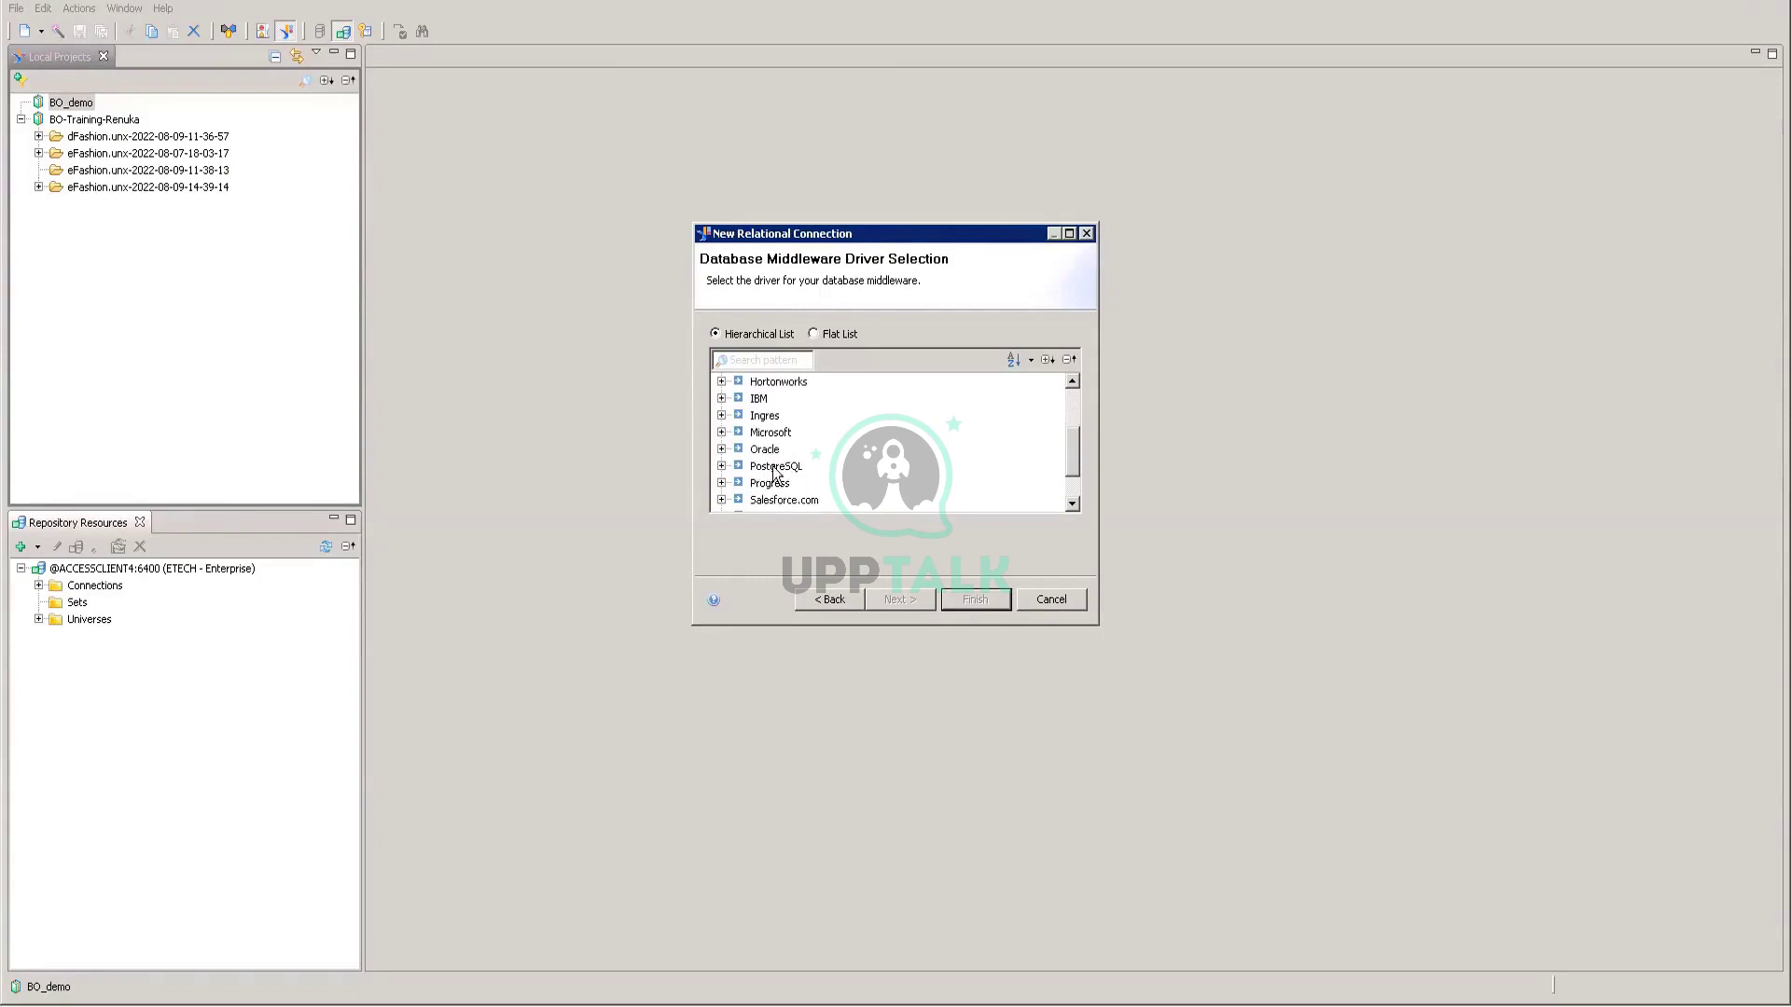
click(721, 432)
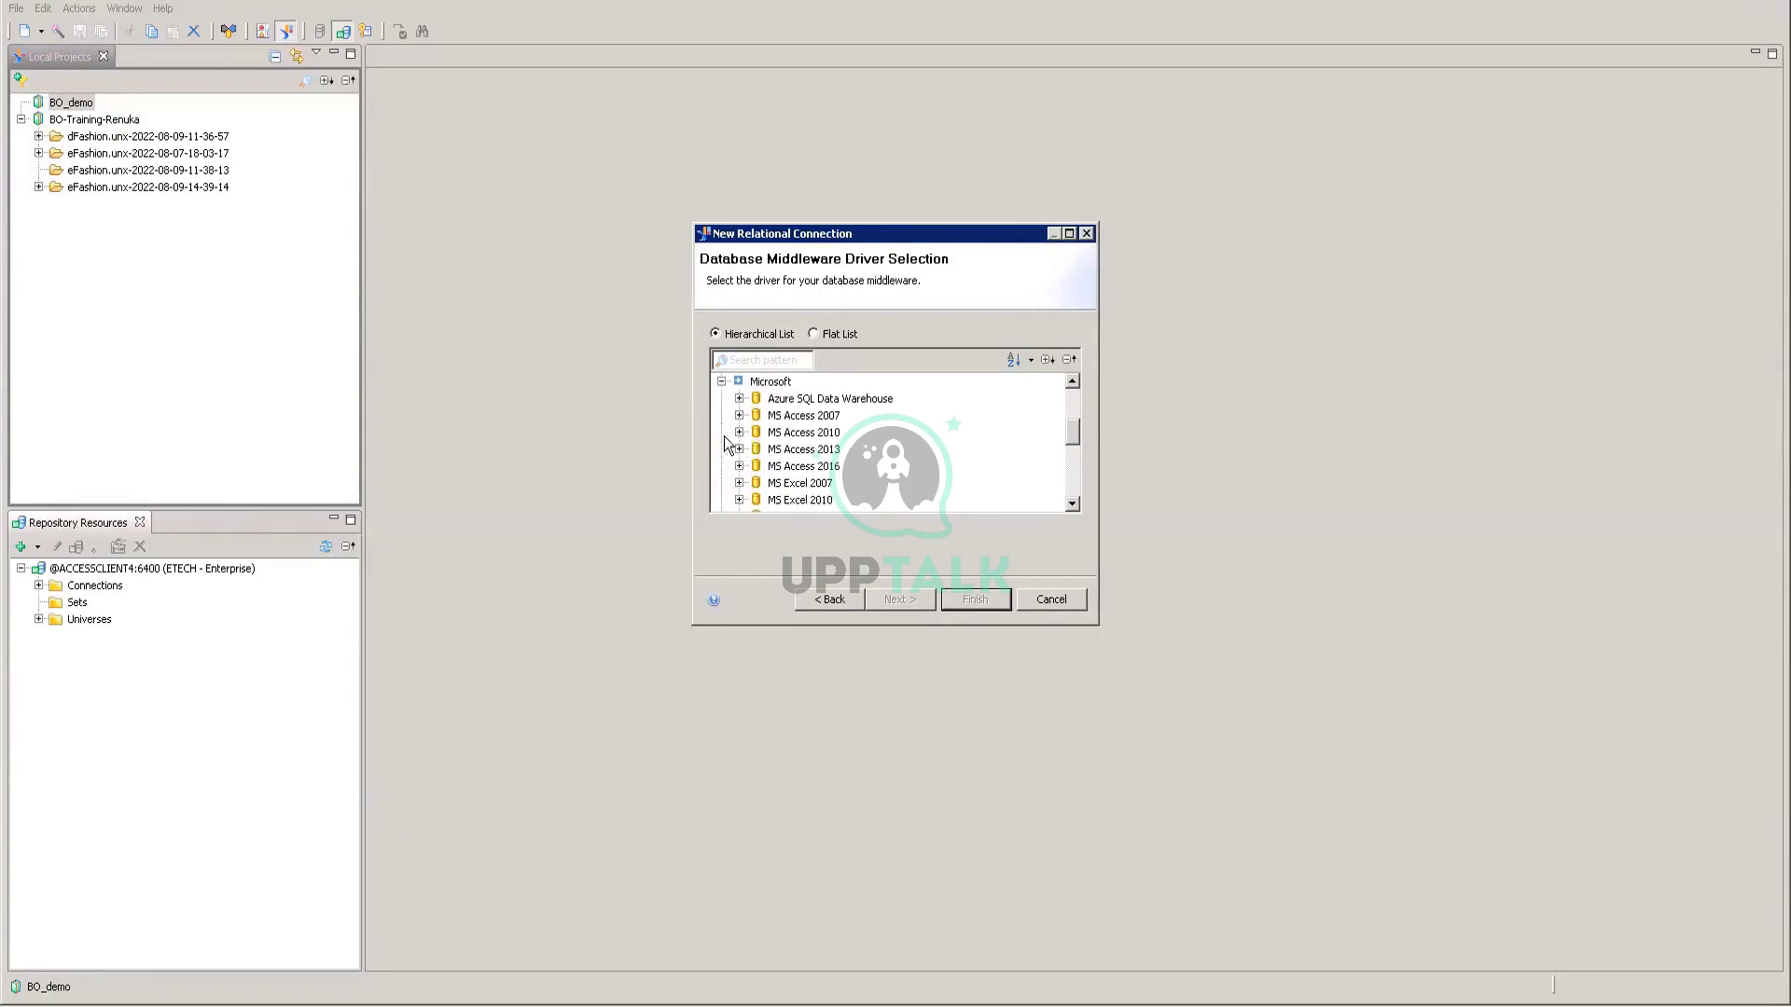
click(818, 420)
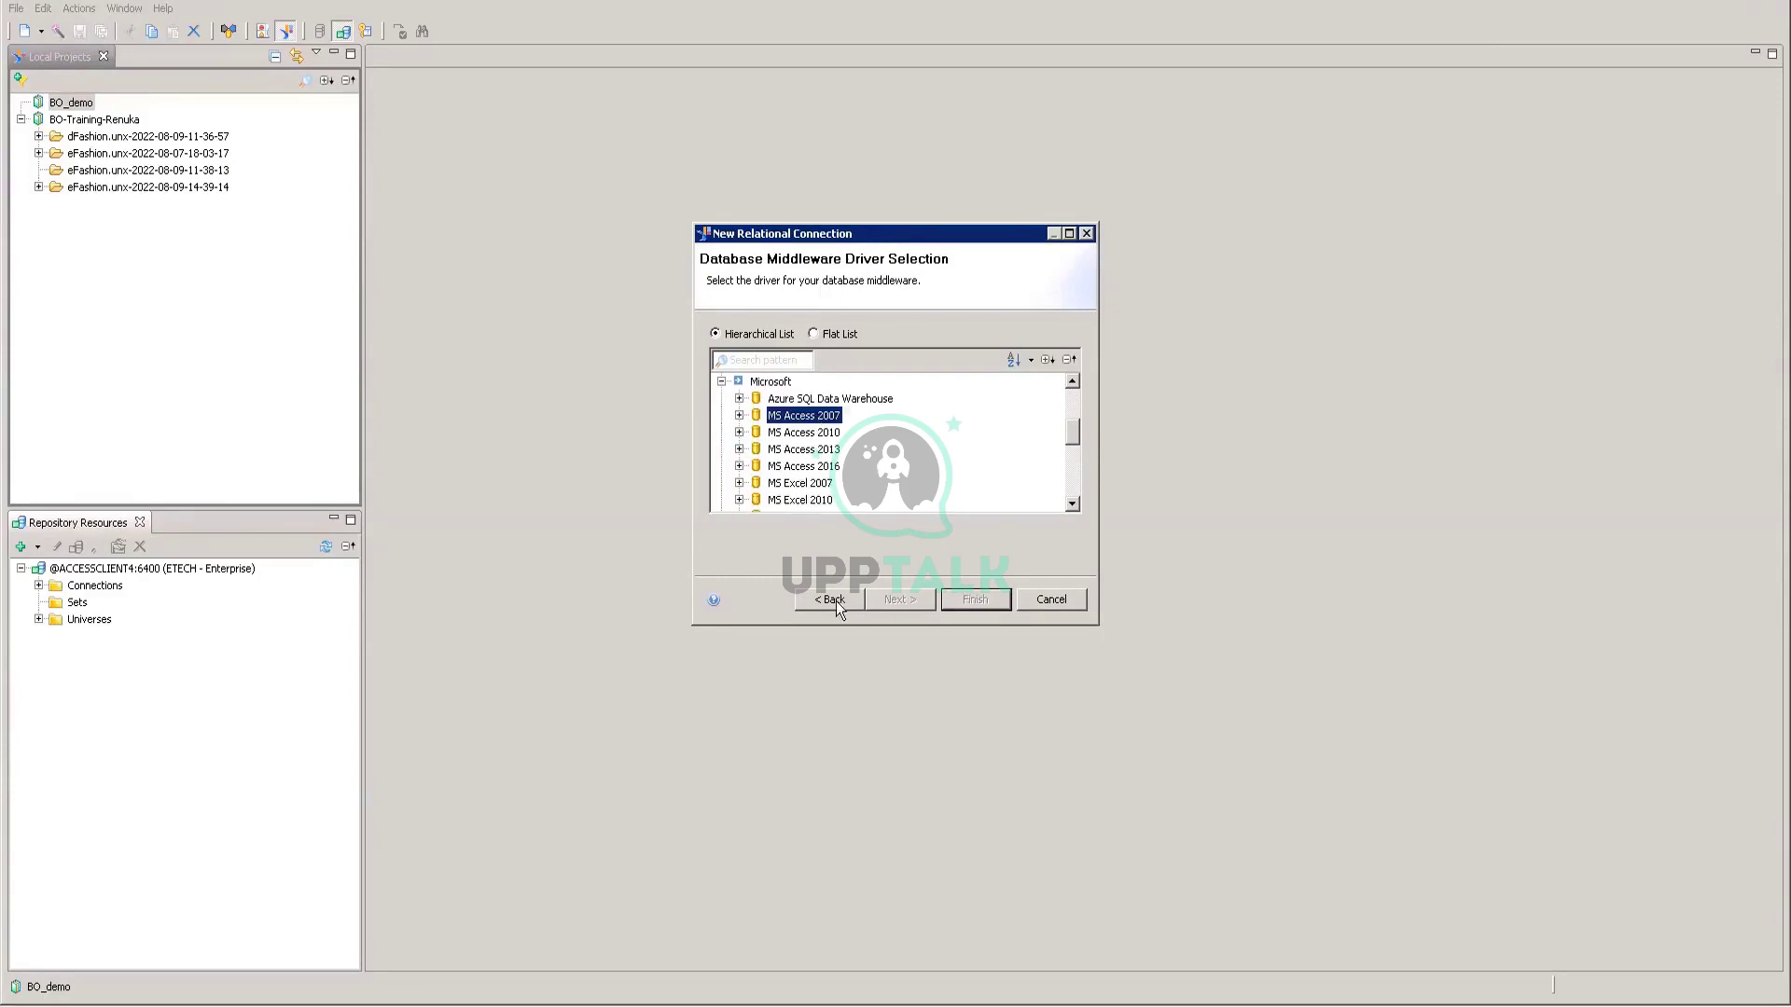
click(741, 416)
click(816, 433)
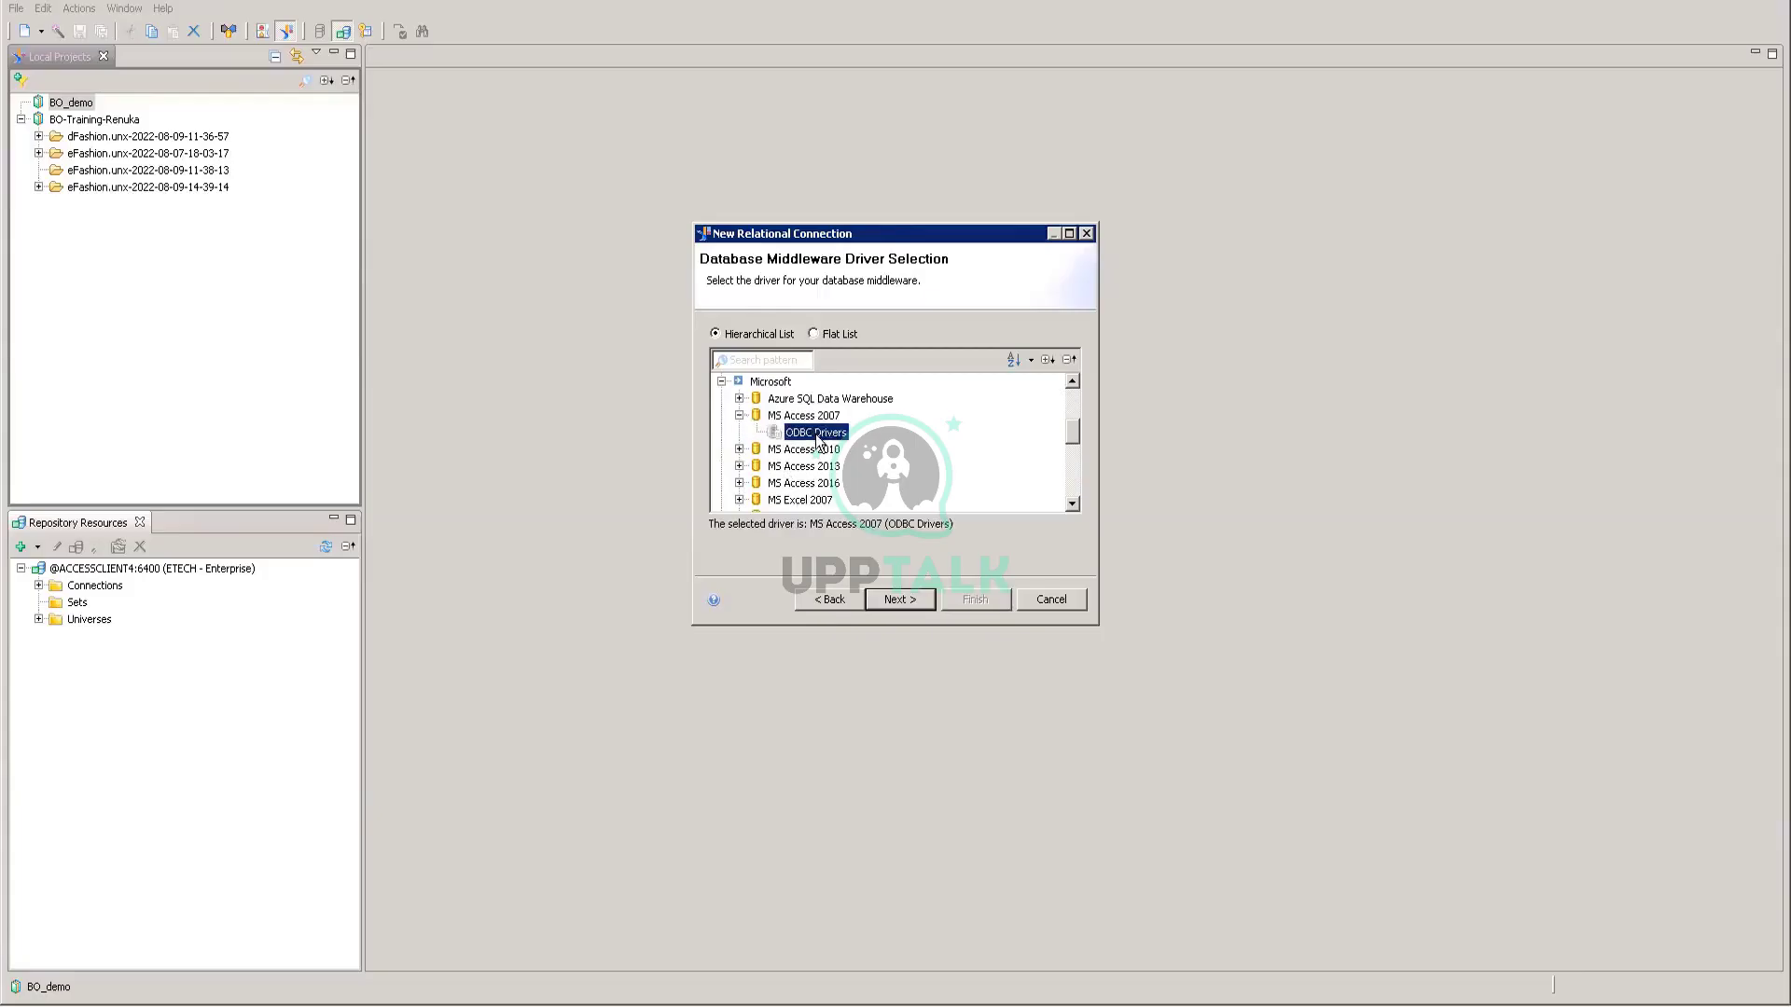
click(911, 594)
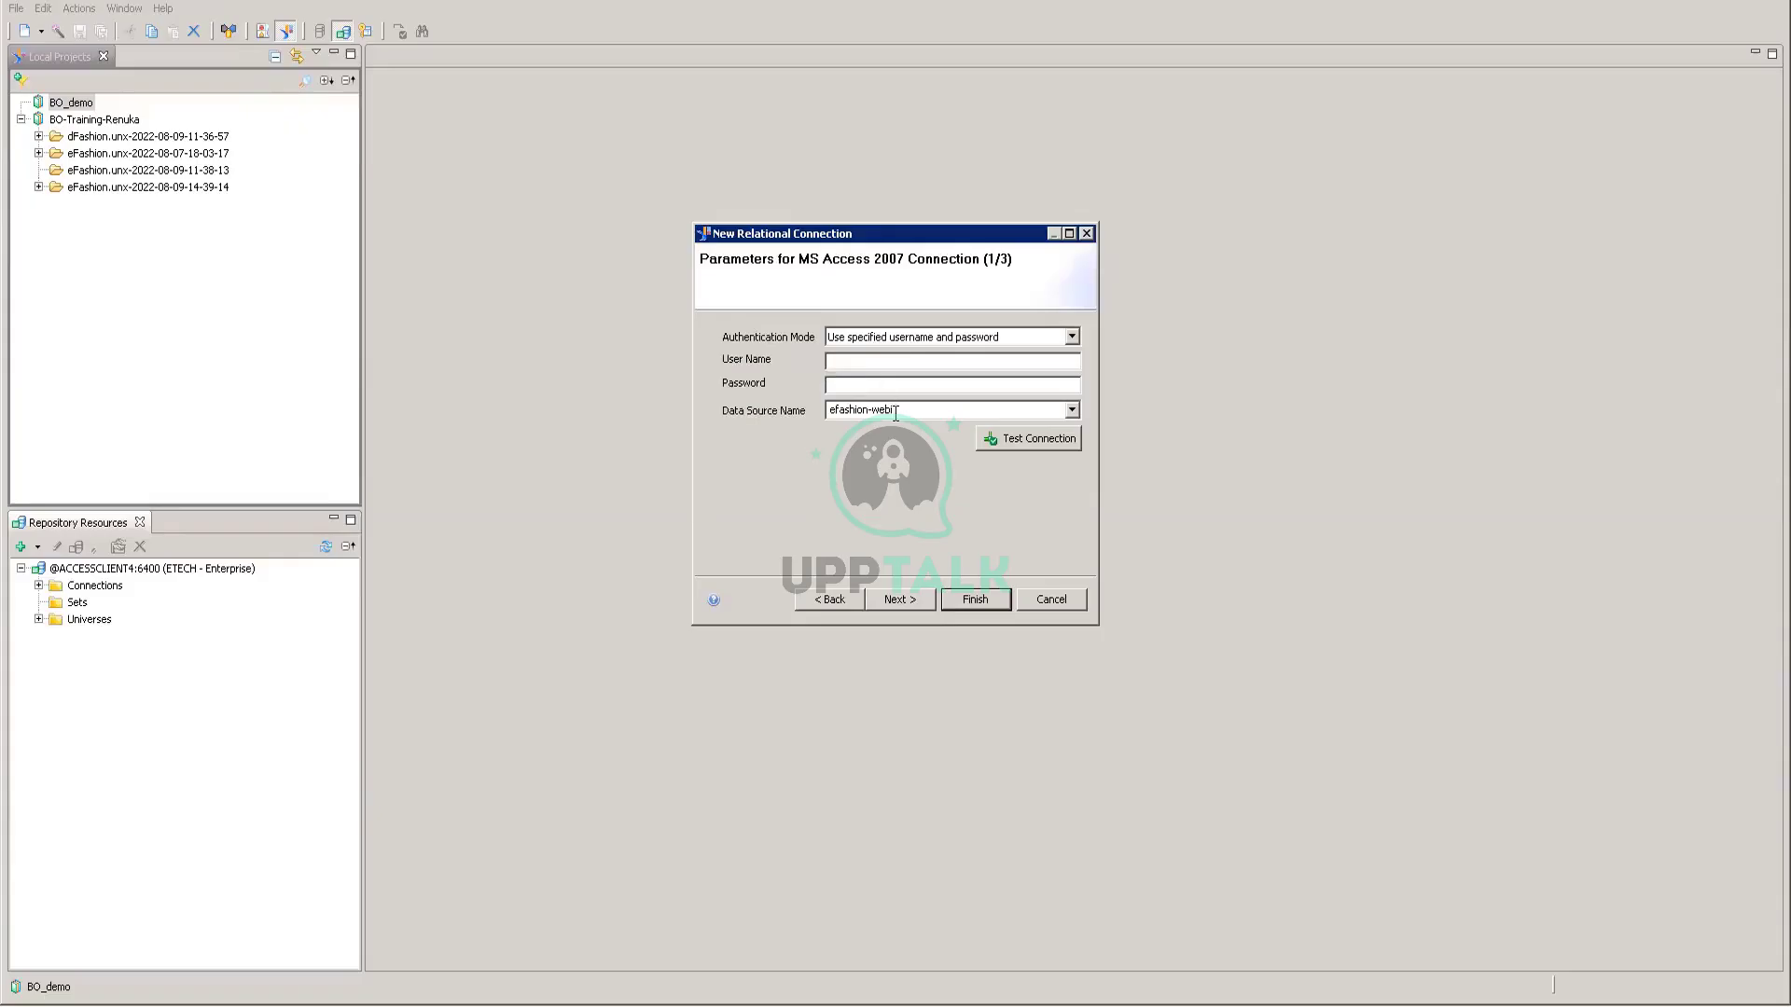
Step: Choose the efashion data source and enter the user name and password
click(894, 411)
click(1068, 411)
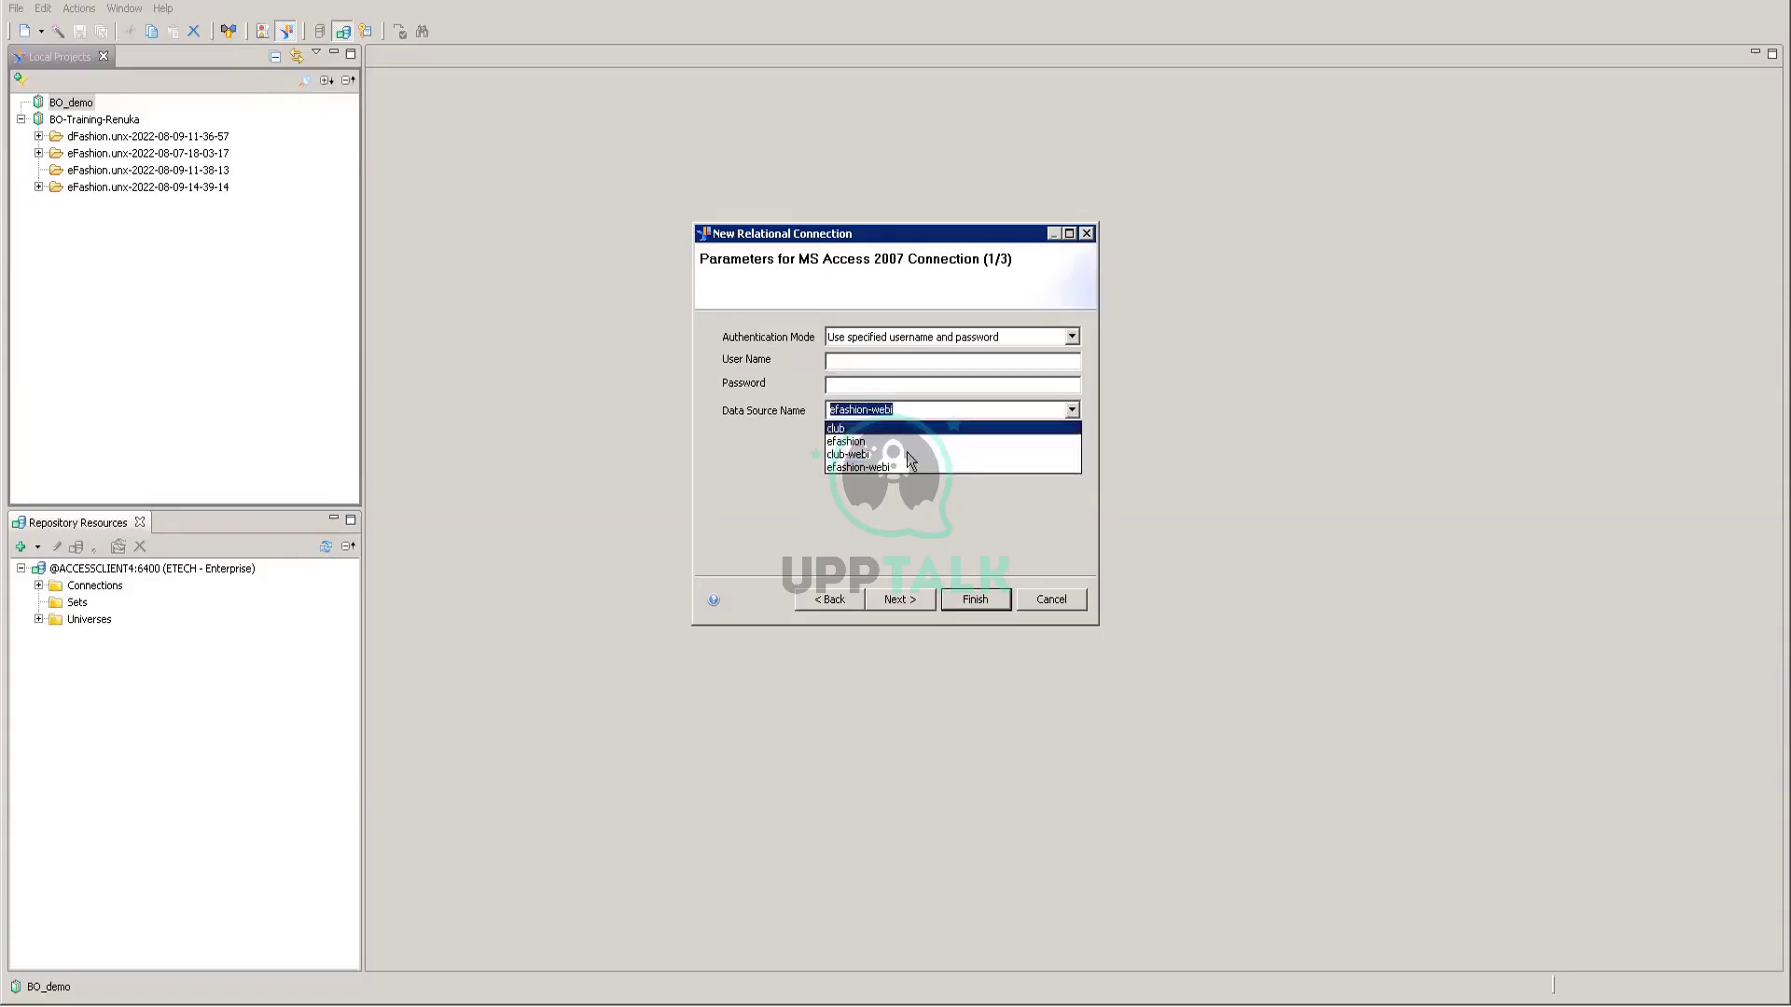
click(874, 444)
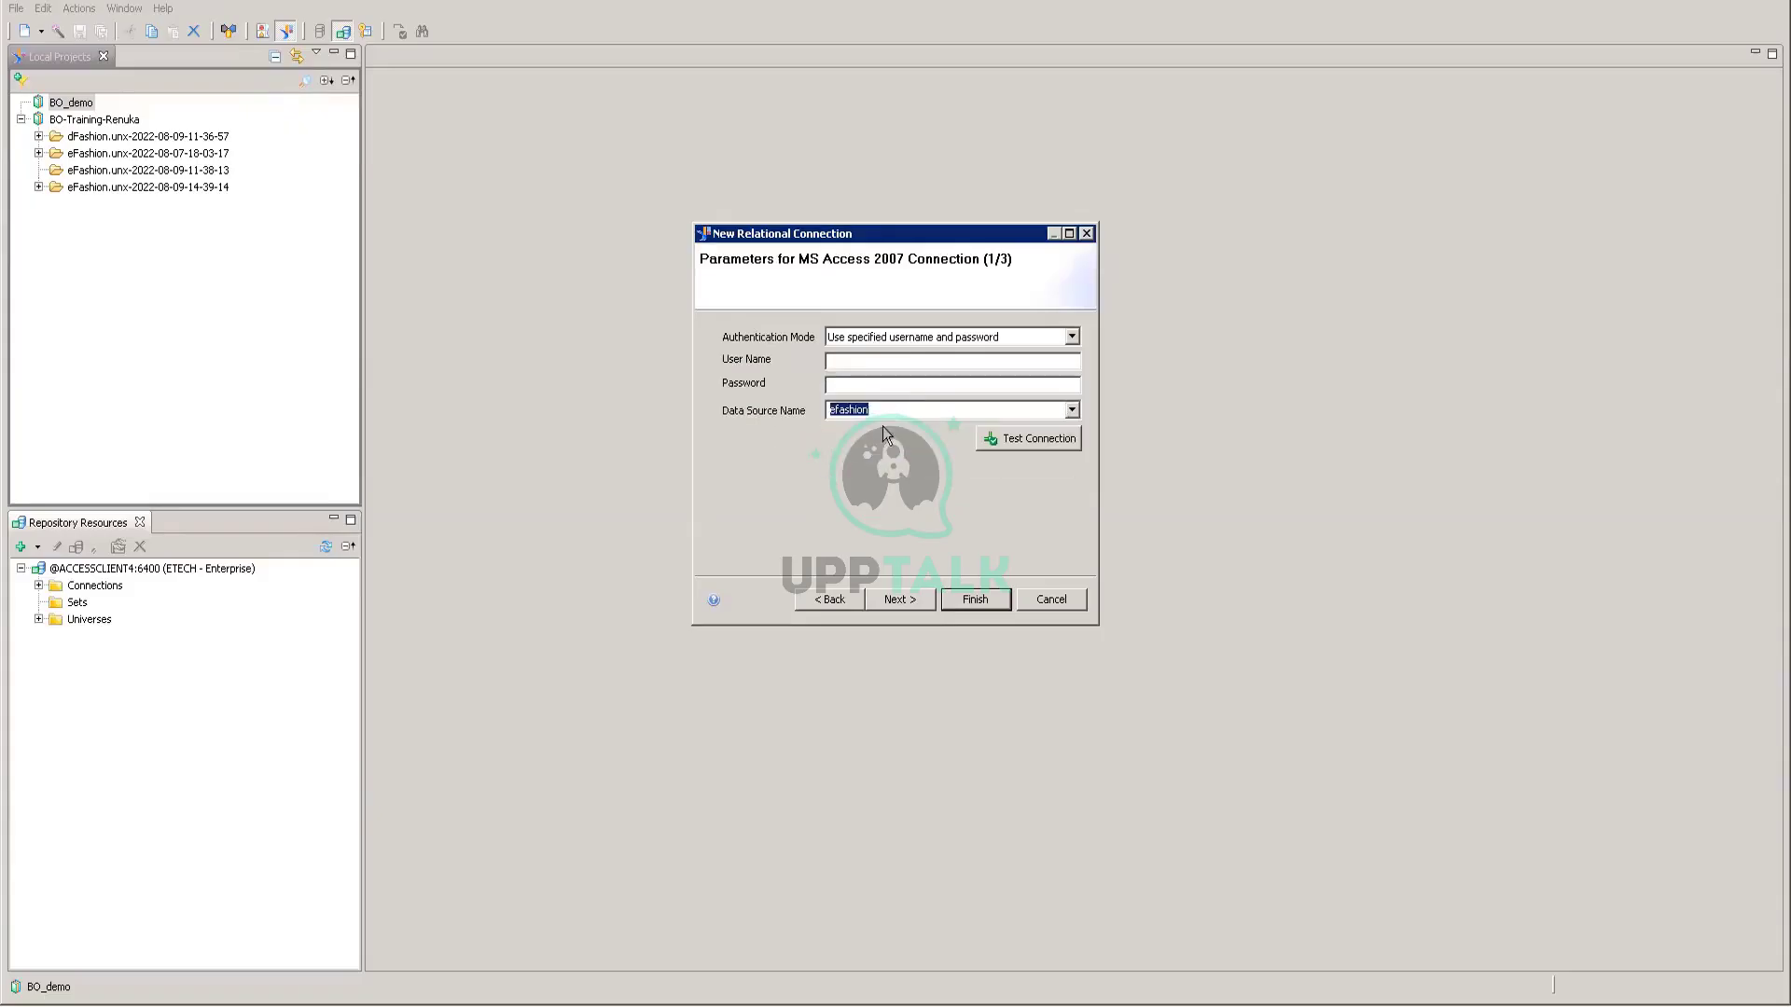
click(856, 362)
text(ETECH)
text(••••••••••)
Step: Test the connection successfully twice and finish creating BO-demo.cnx
click(1015, 438)
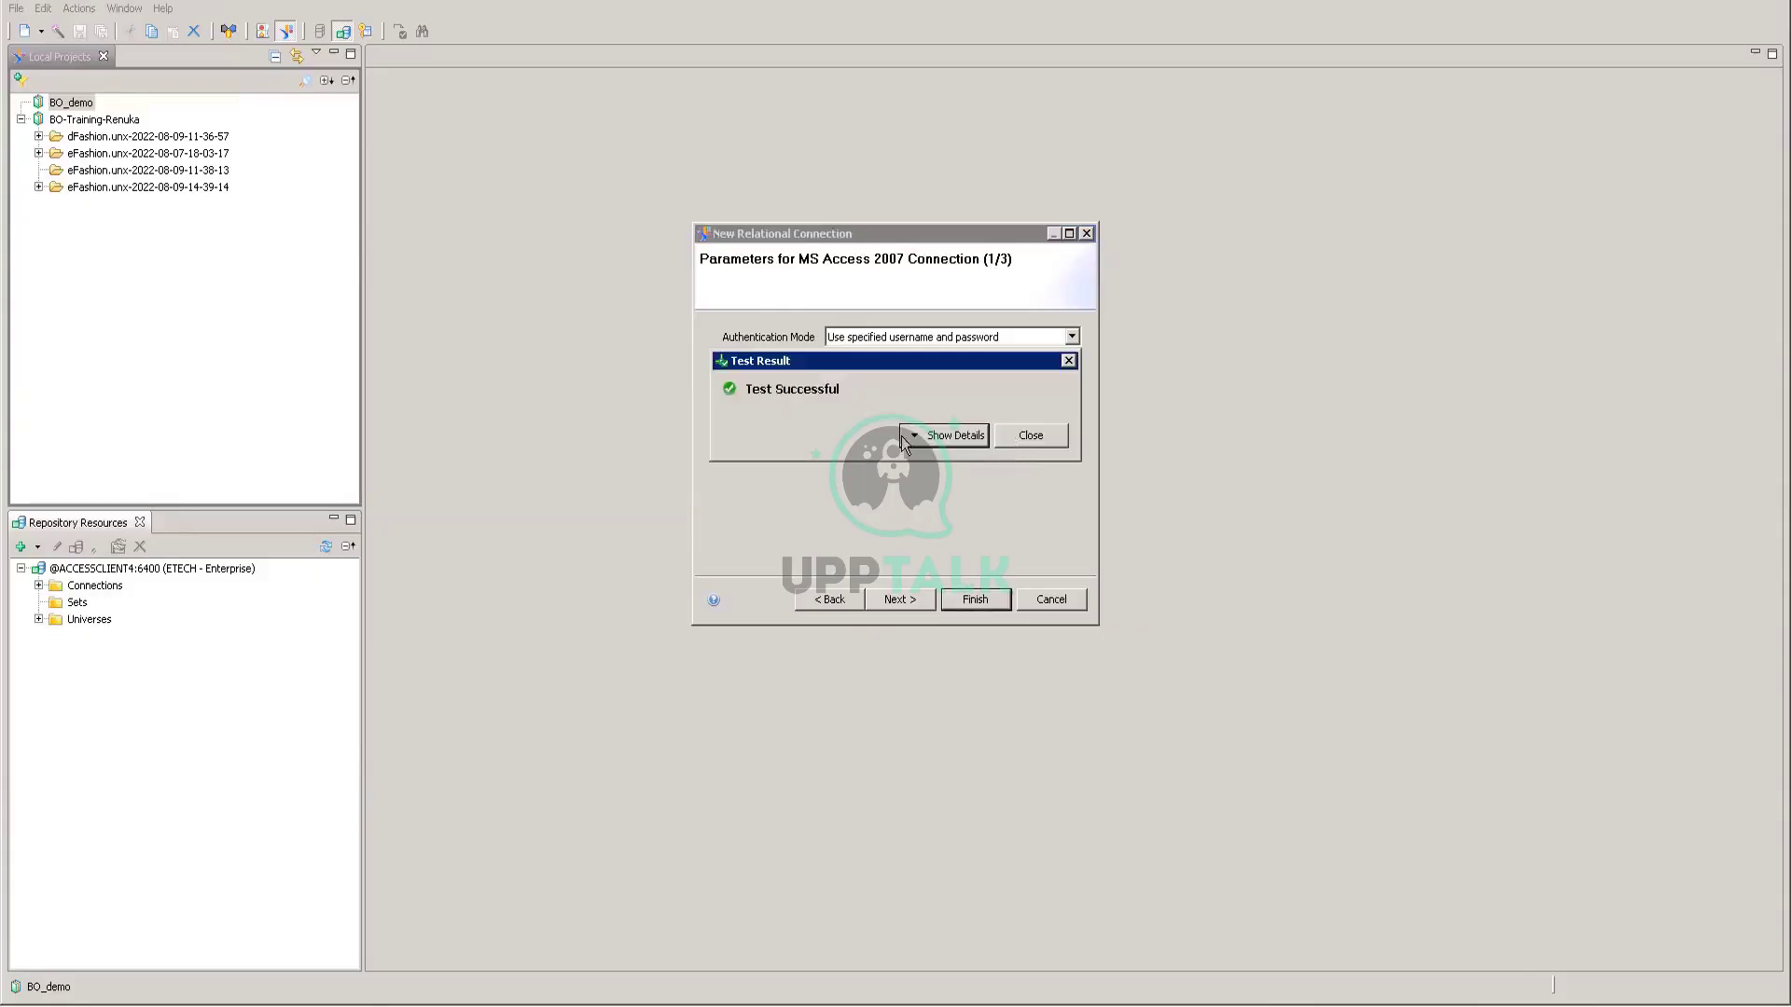
click(1042, 440)
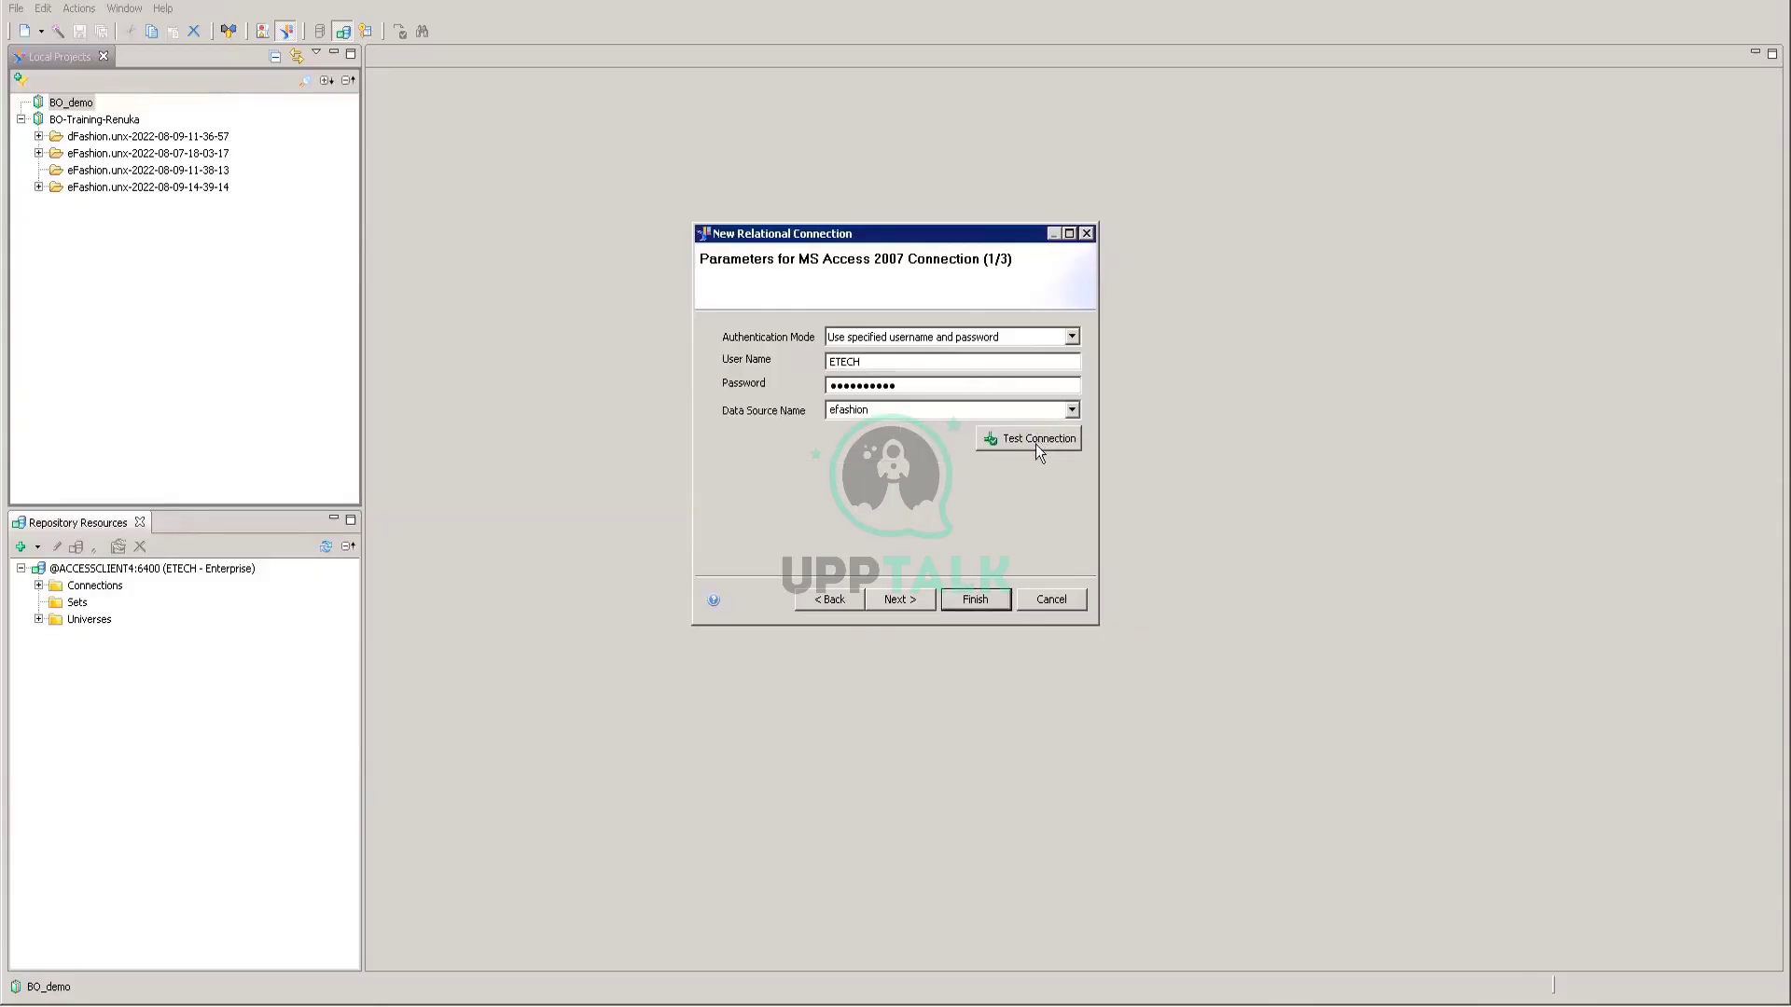
click(1035, 444)
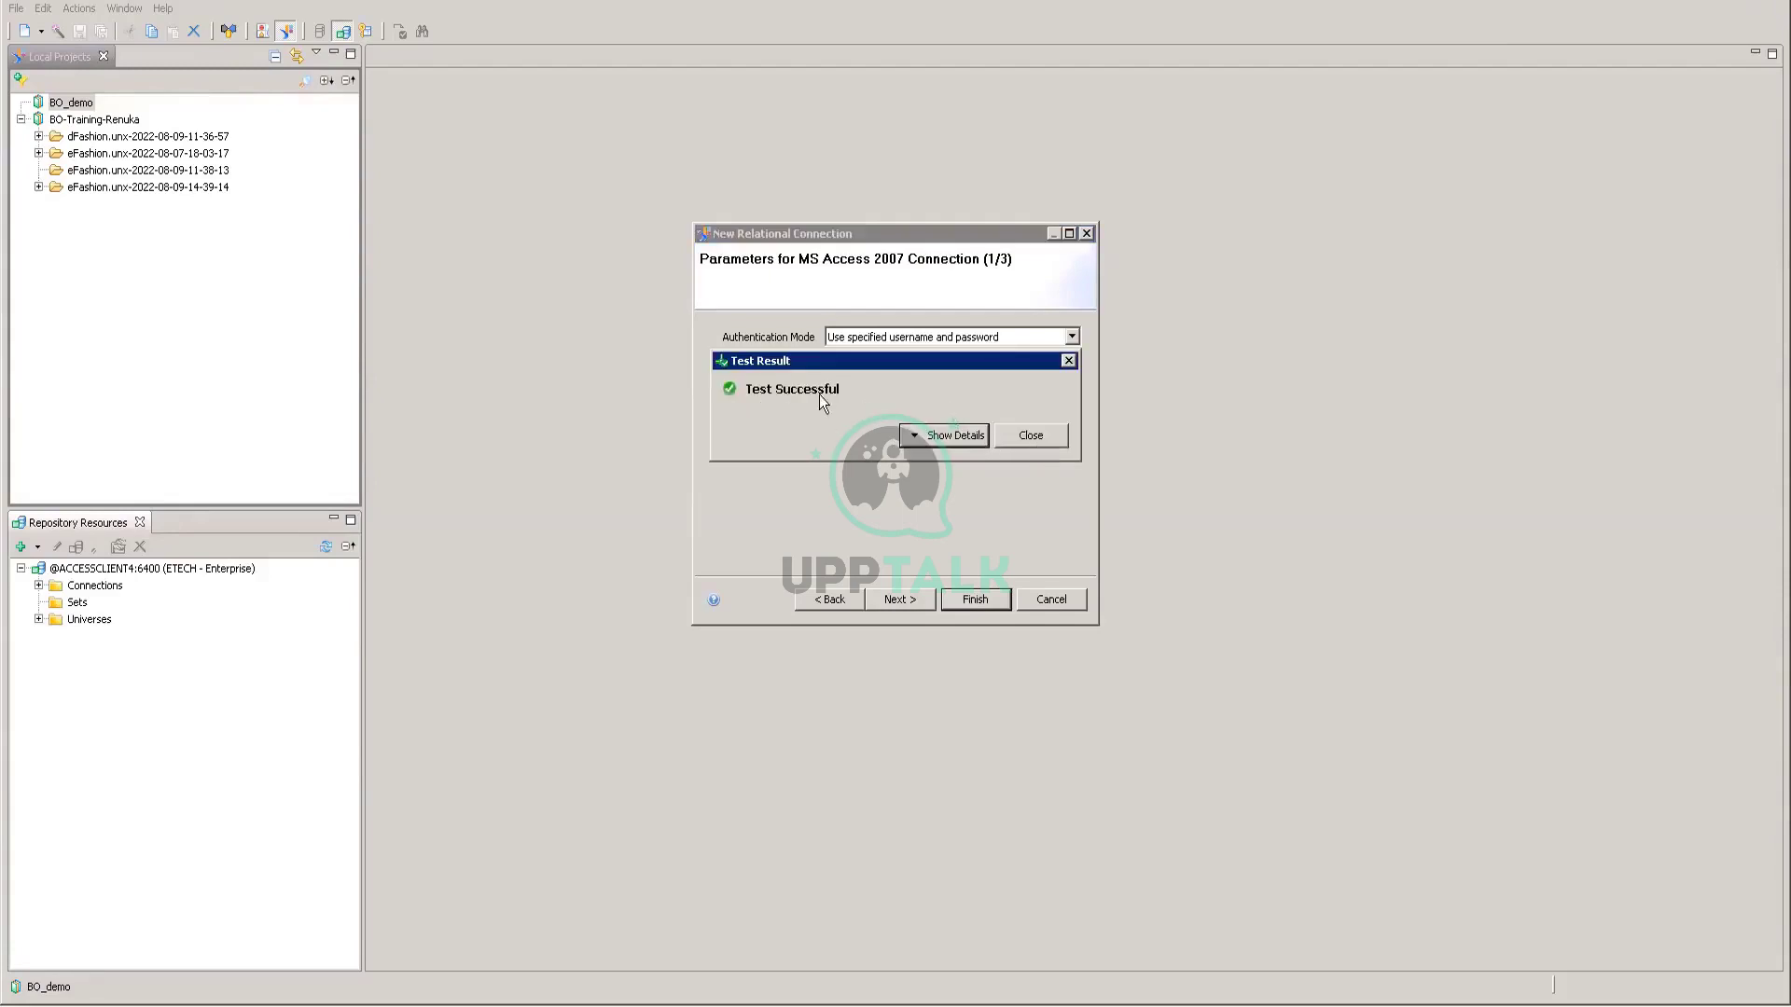
click(1043, 442)
click(968, 595)
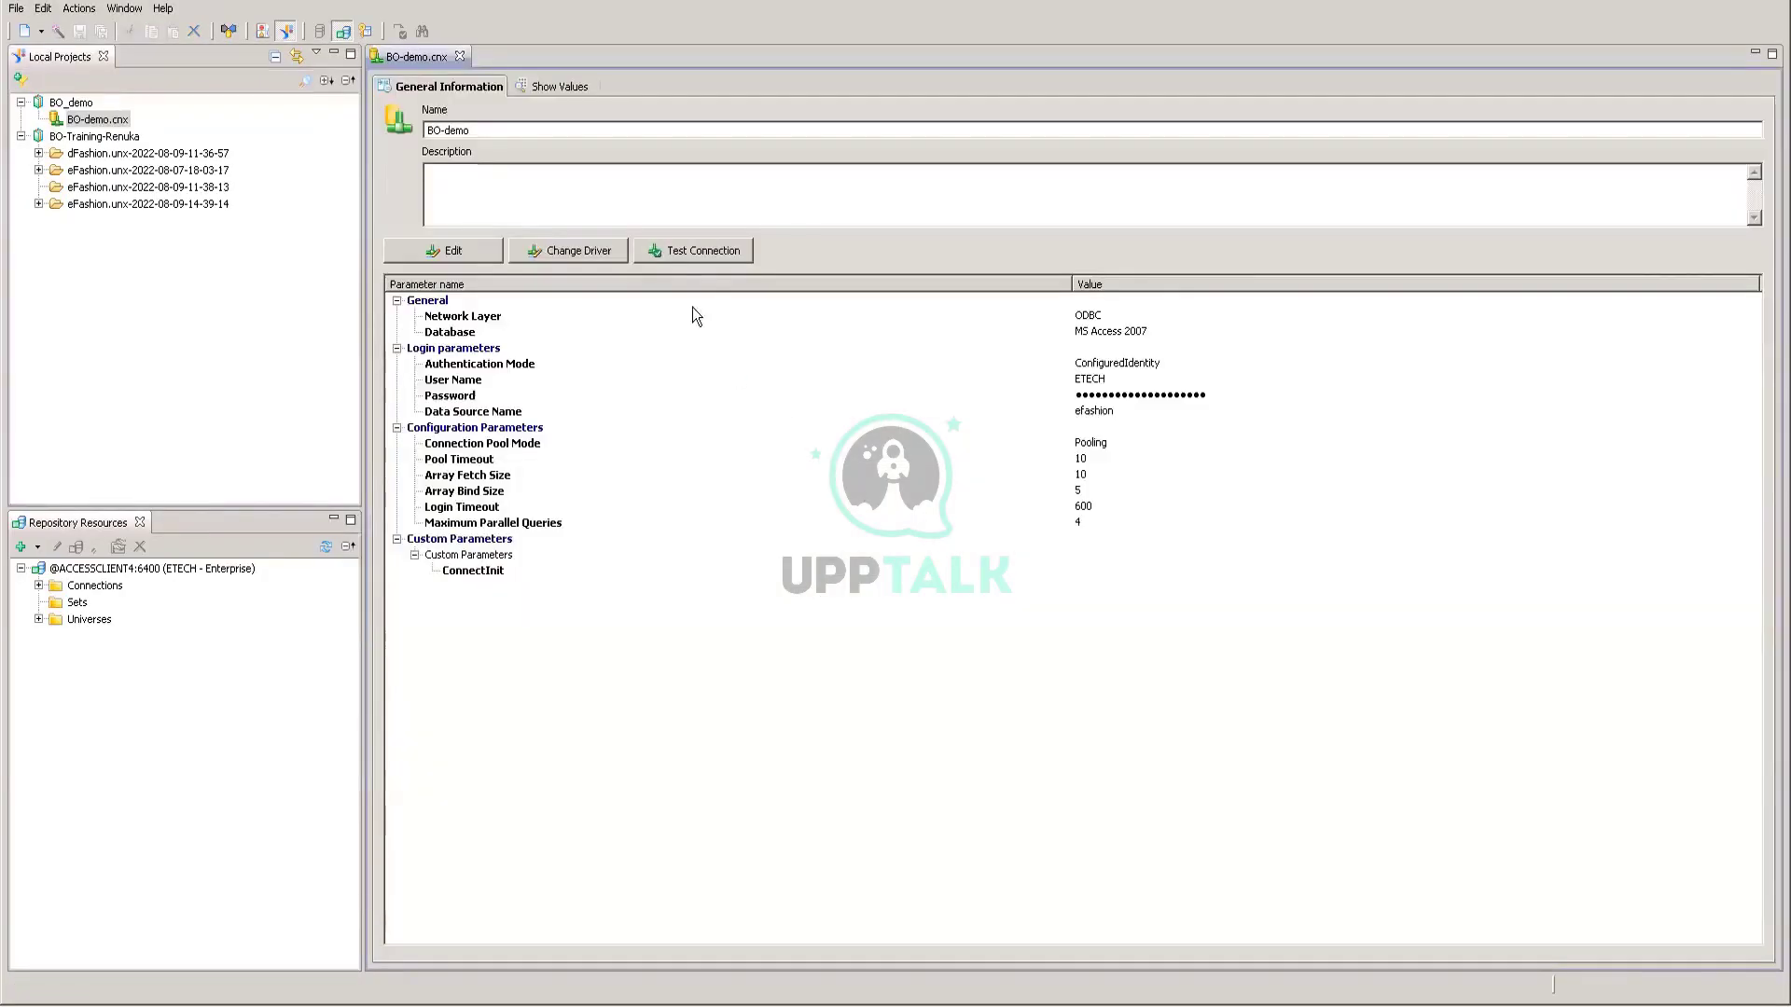
right_click(113, 122)
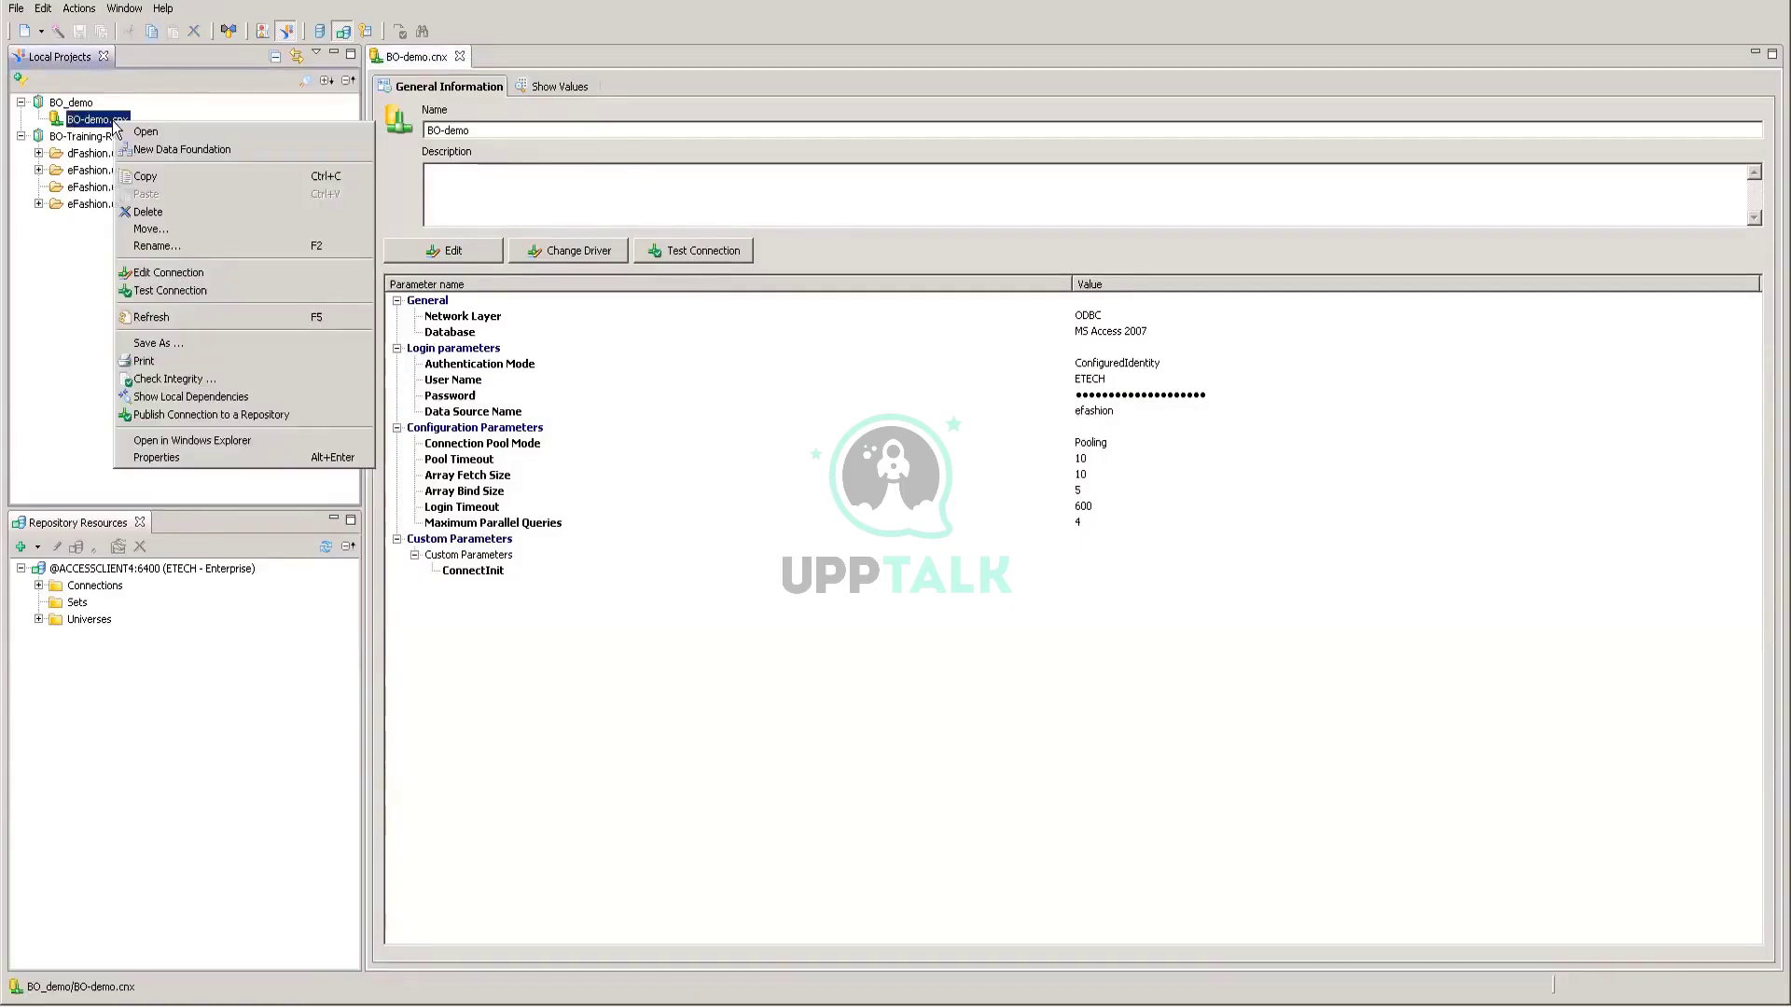
click(194, 414)
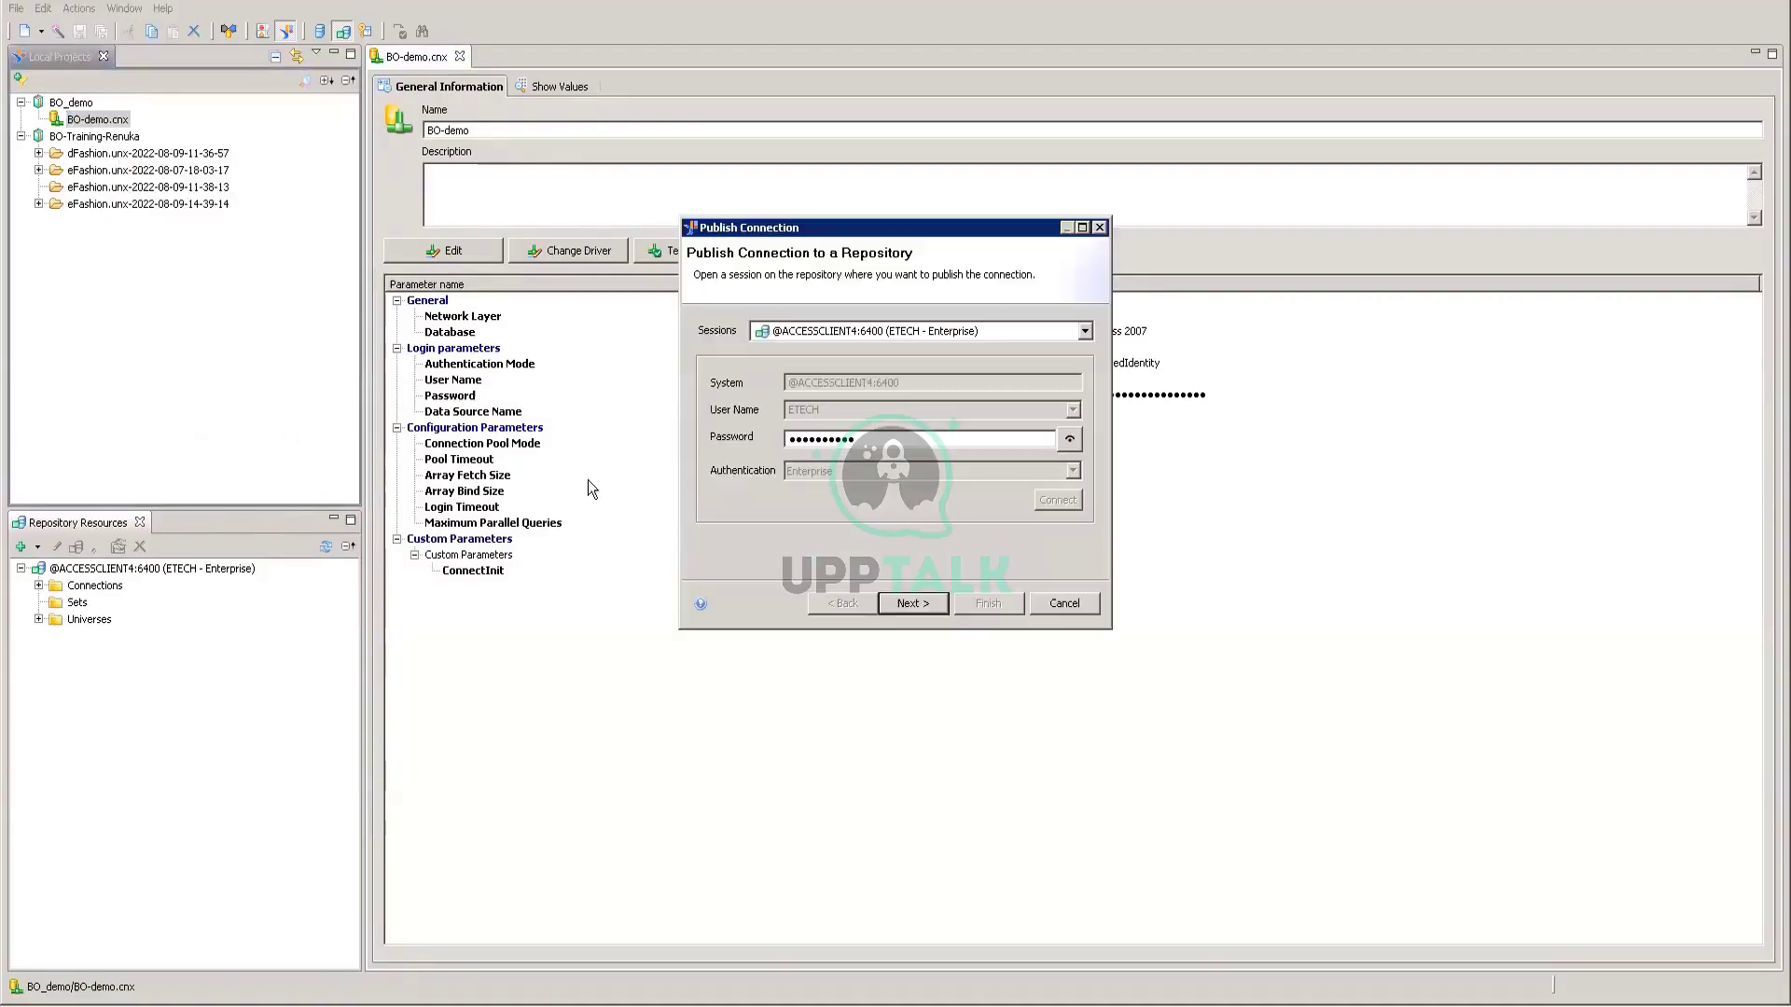
click(927, 603)
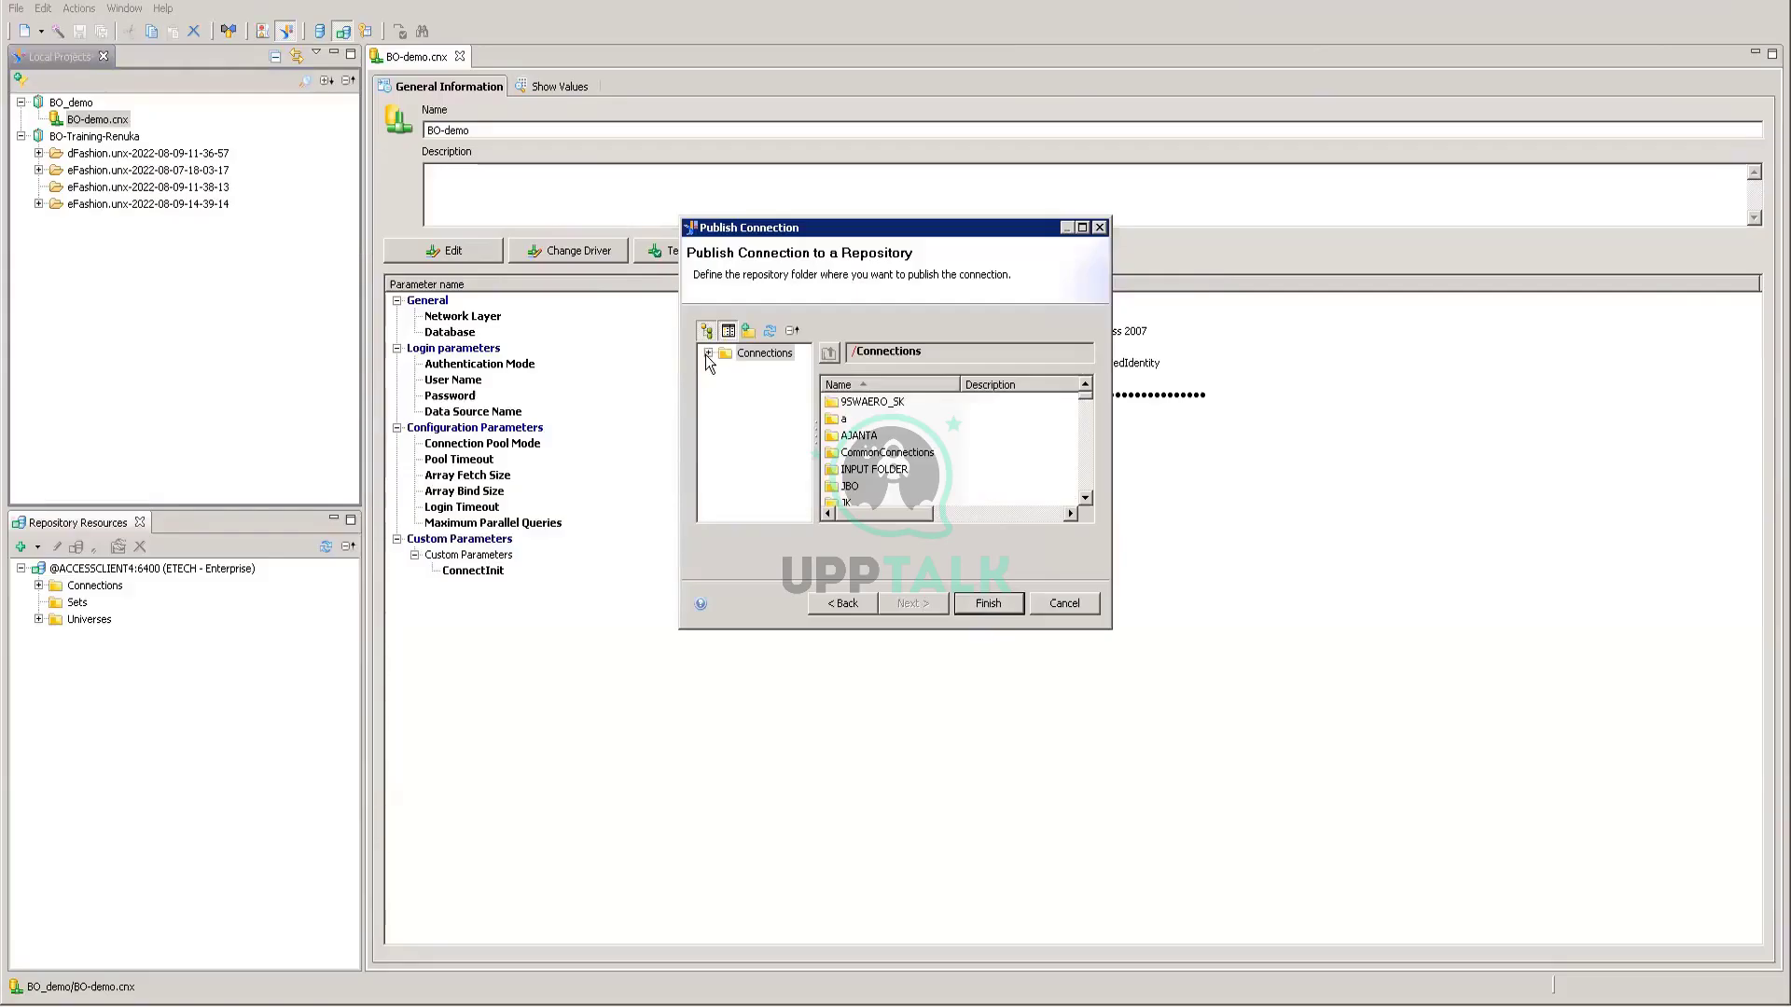
scroll(765, 424, down, 5)
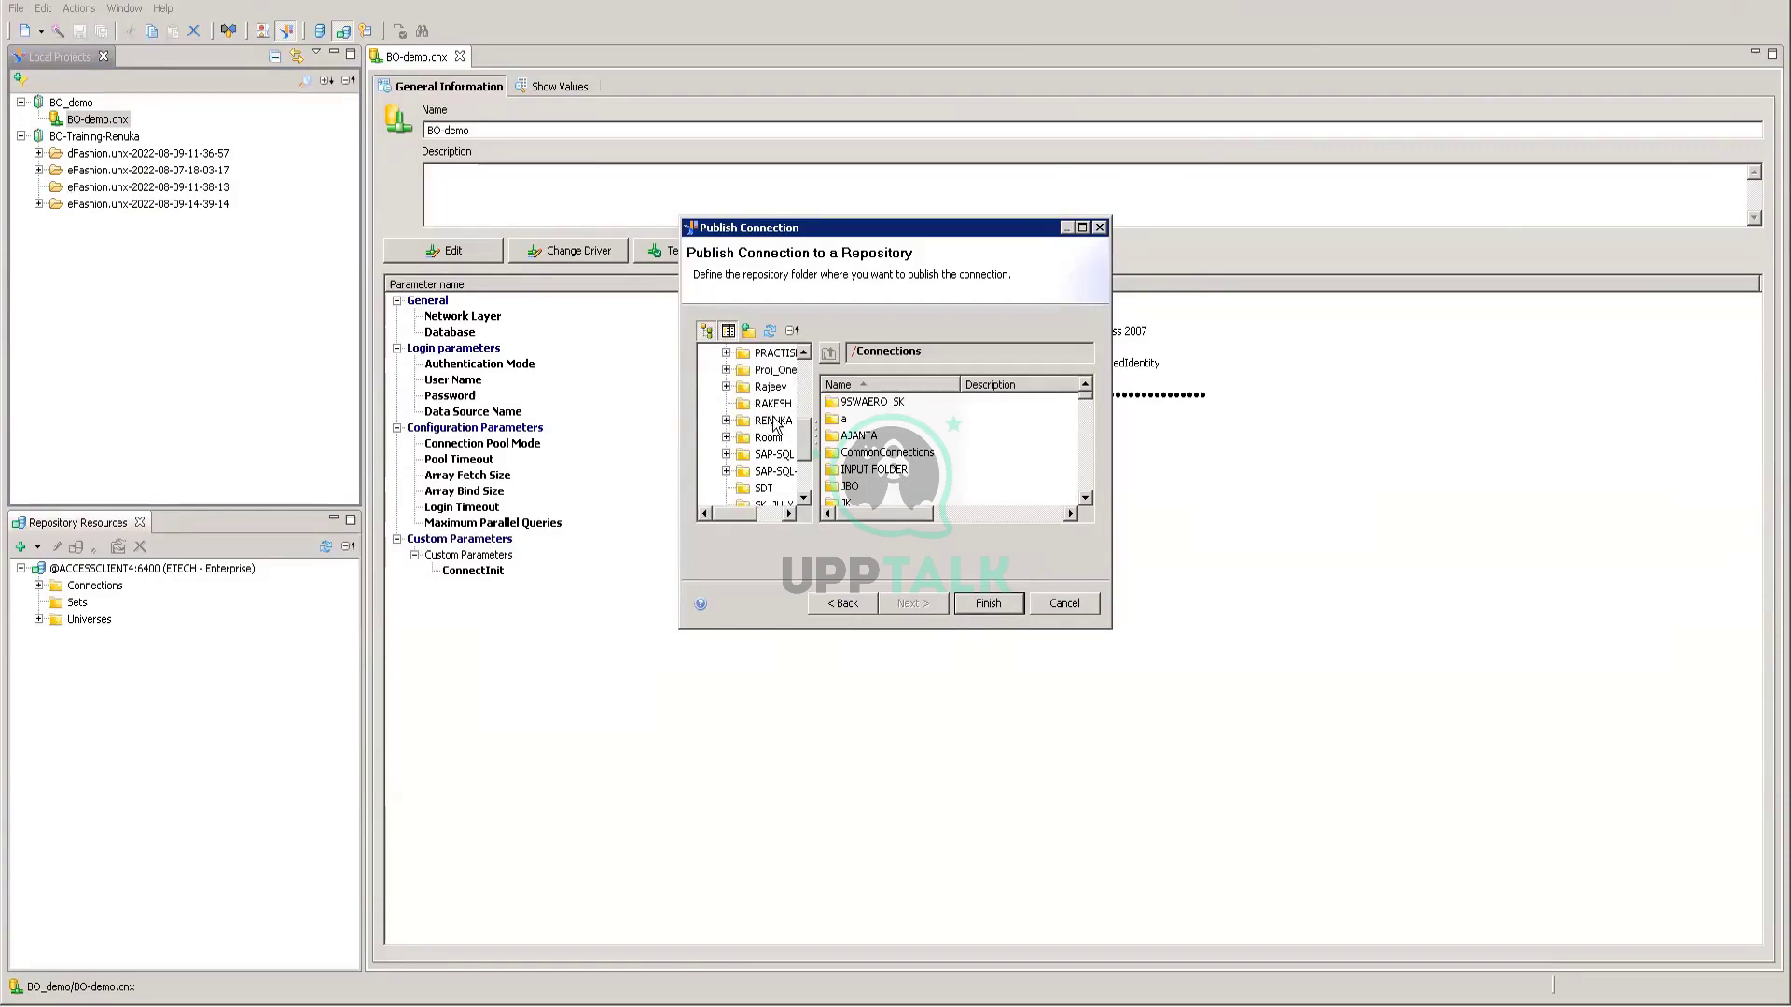
click(773, 421)
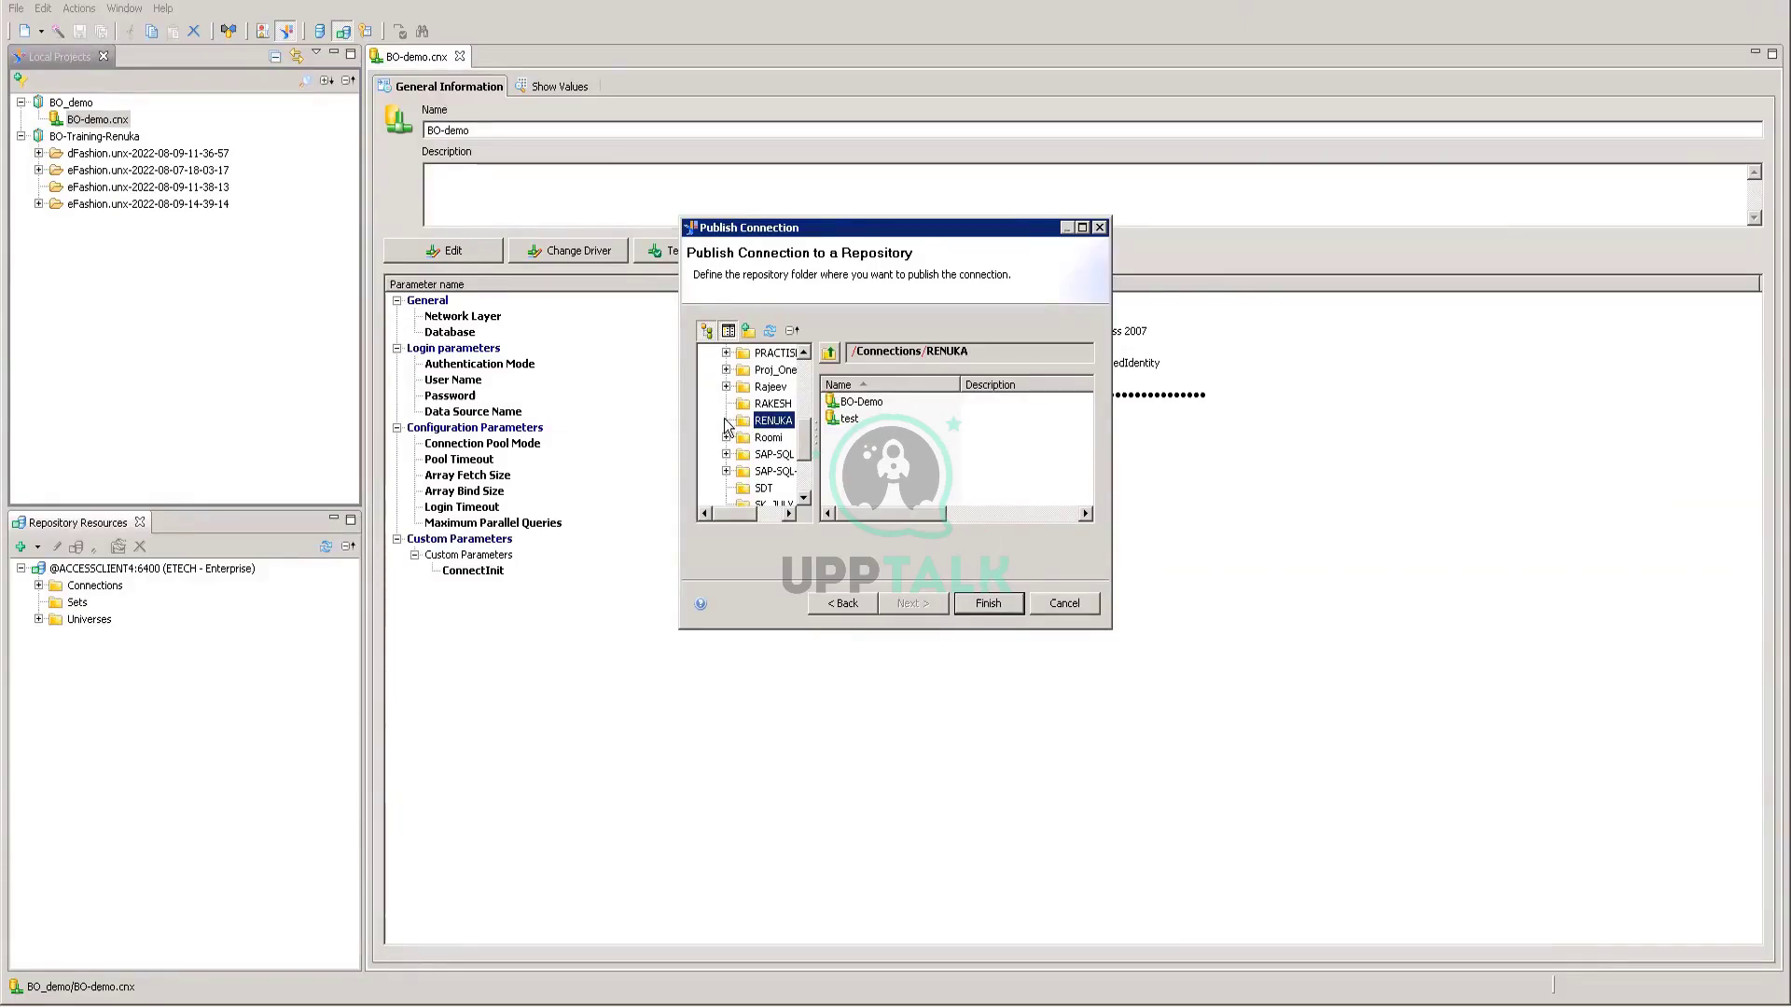
click(978, 603)
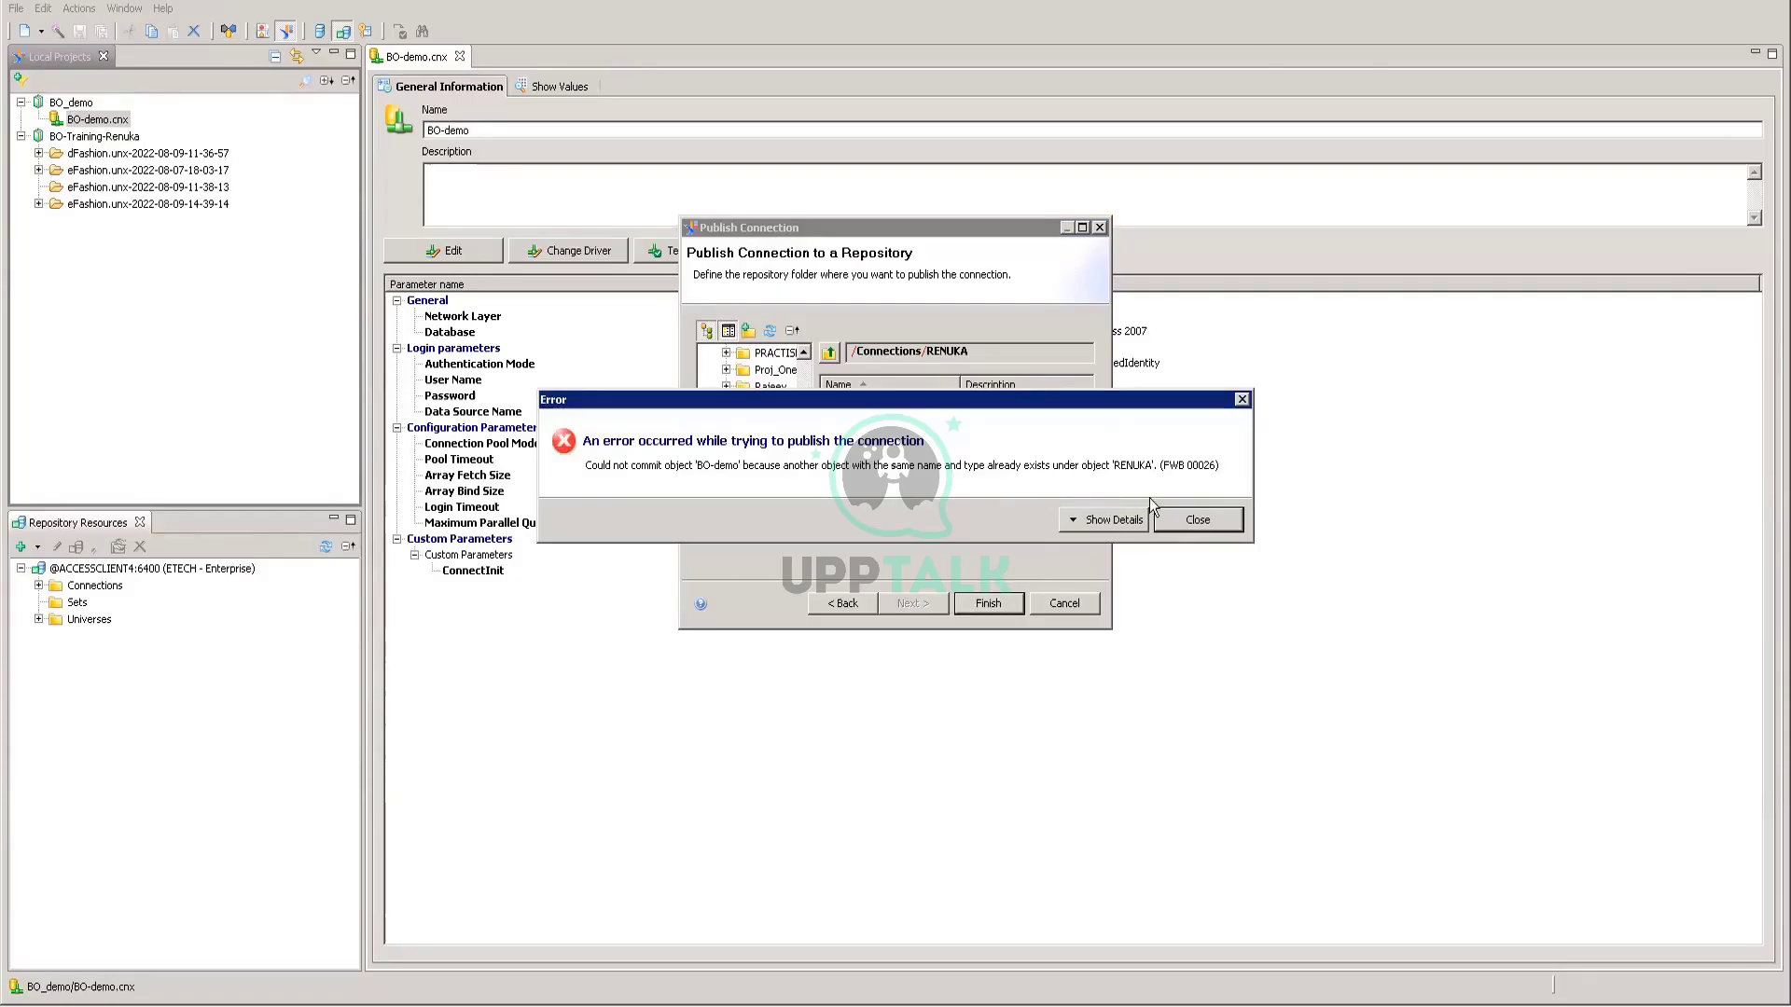
click(1188, 528)
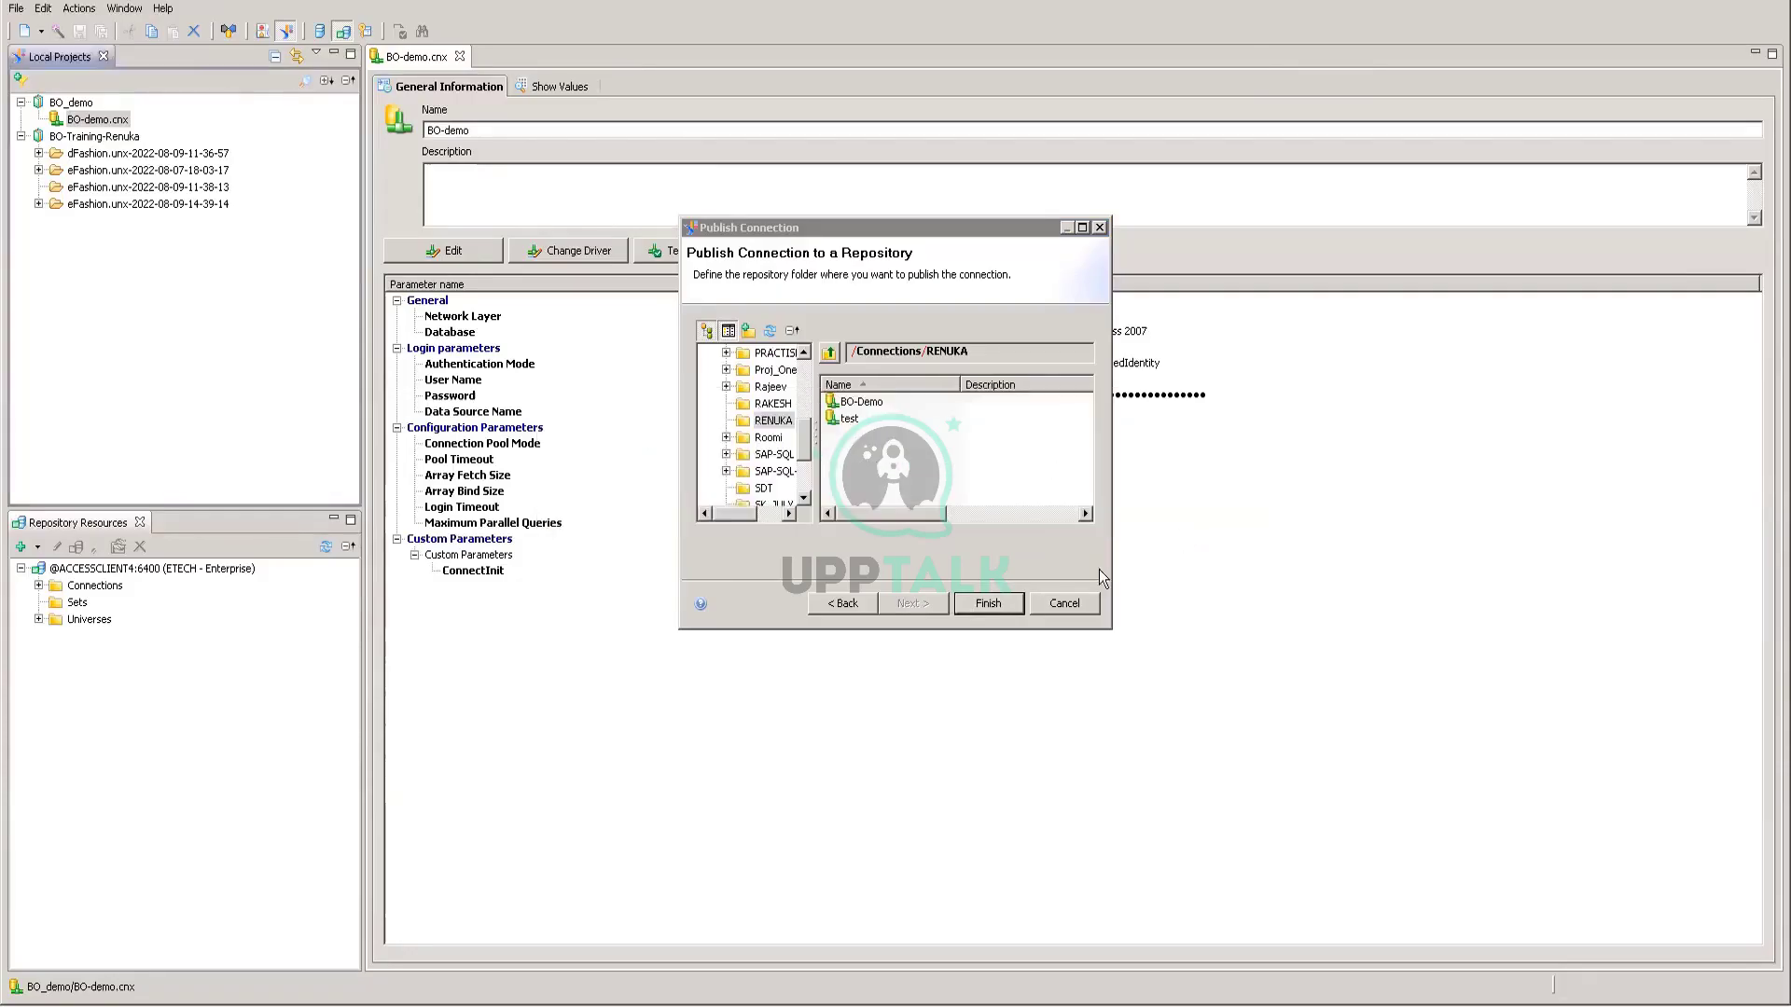
click(1040, 606)
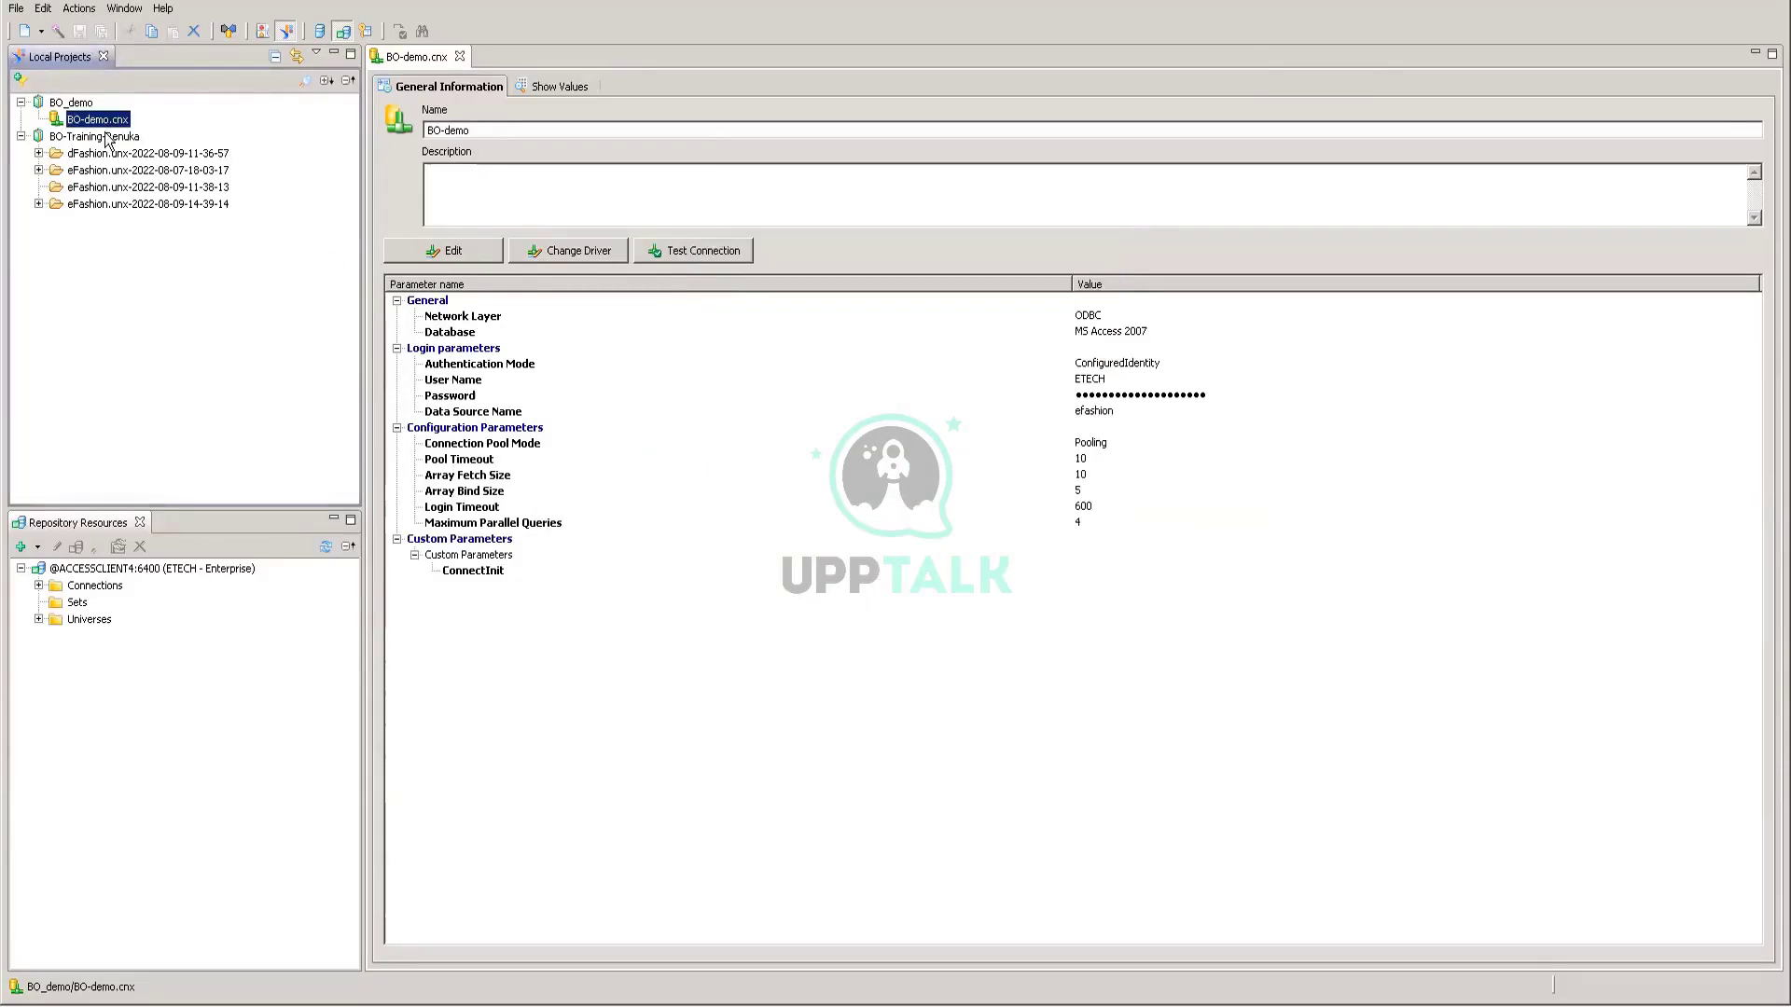
Step: Rename the connection to BO-demo1 and confirm its connection test succeeds
click(487, 130)
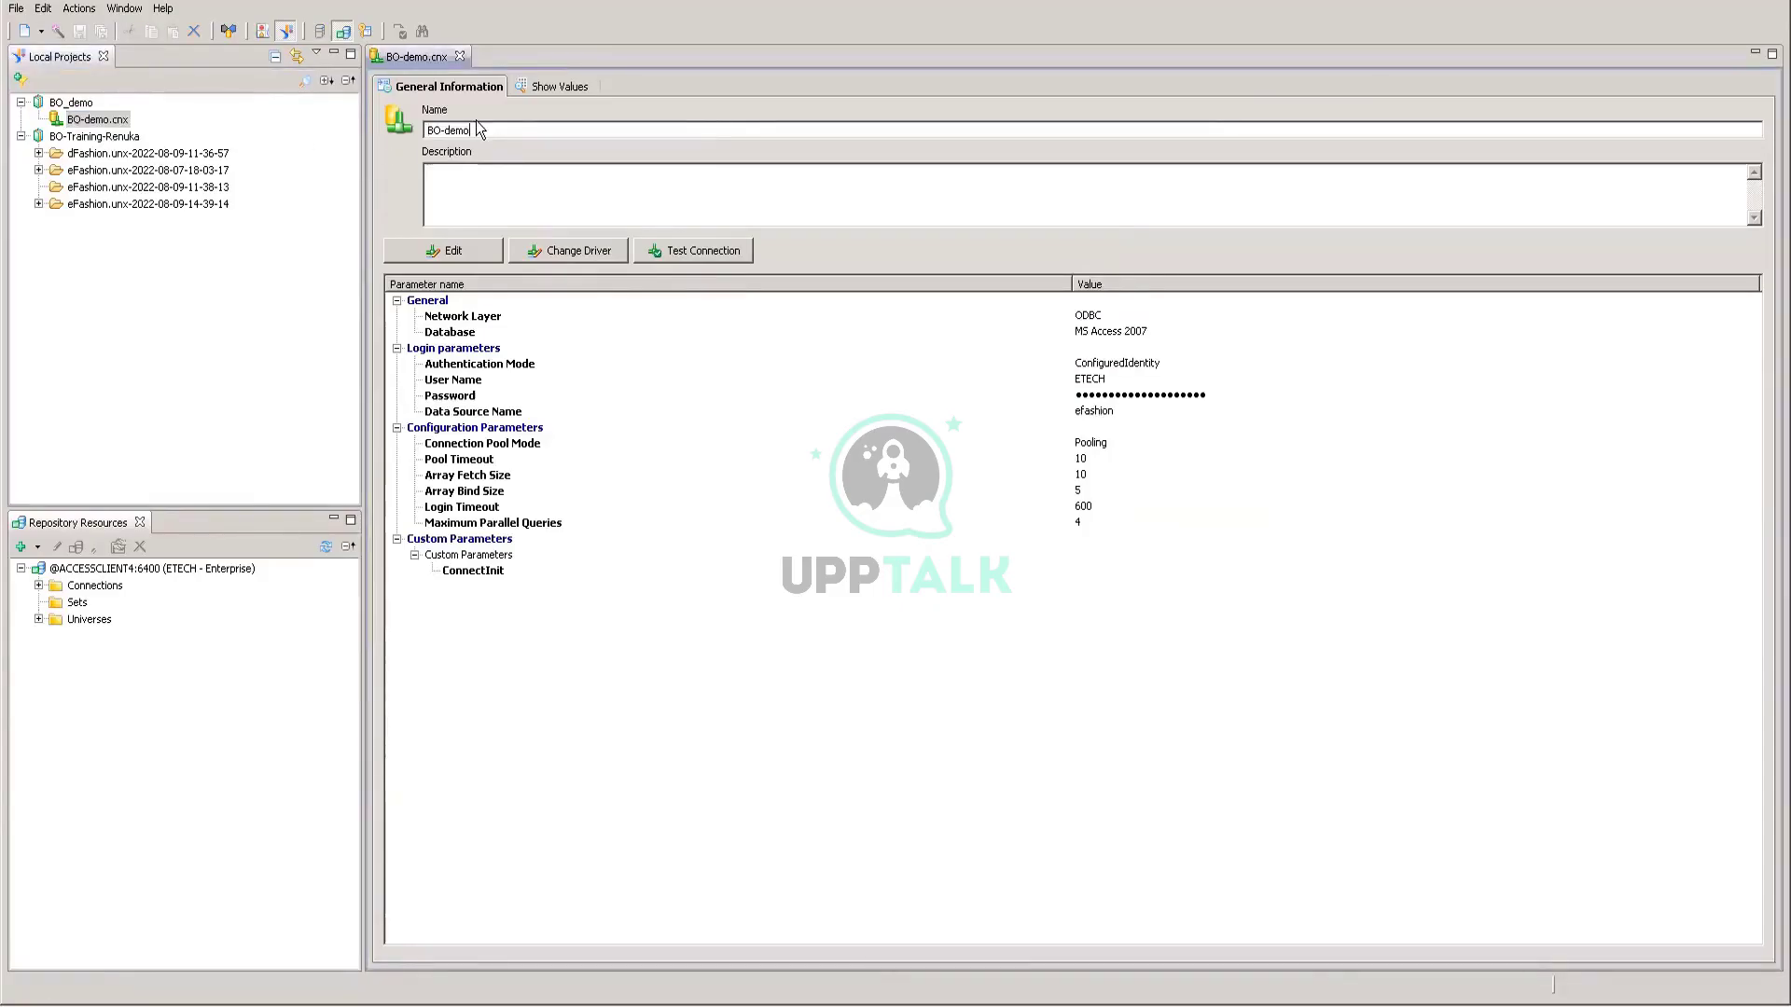
text(1)
click(682, 252)
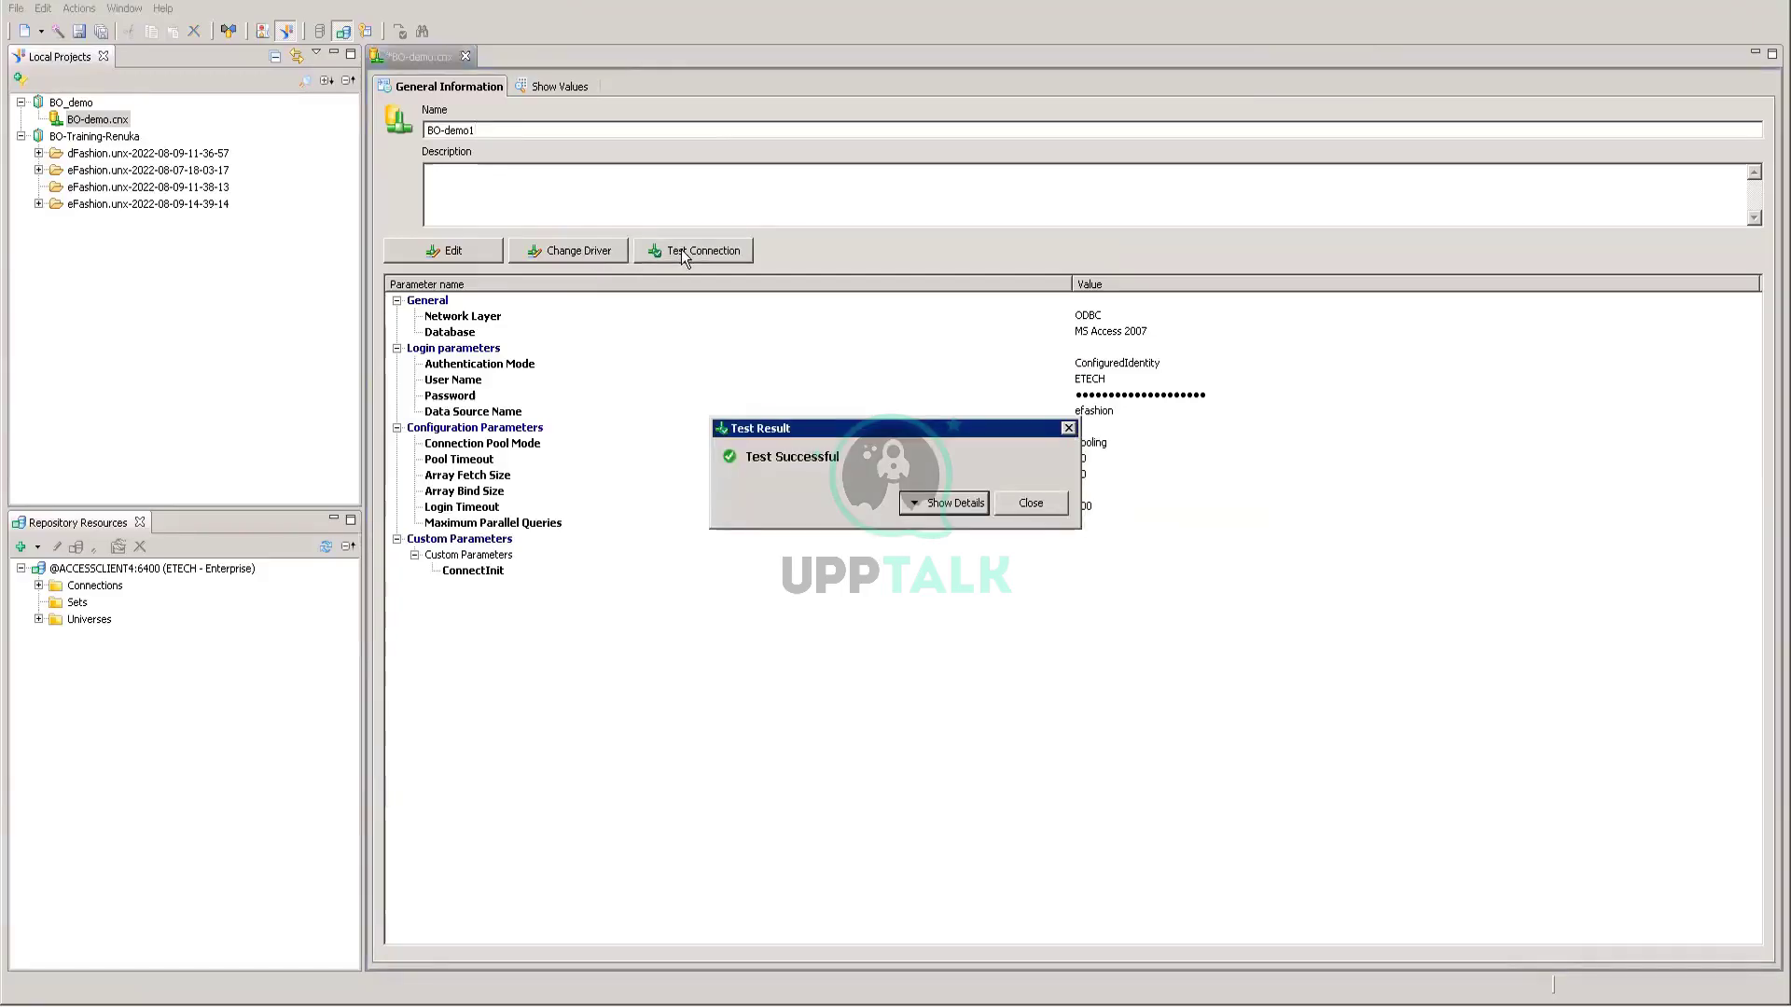
click(1043, 502)
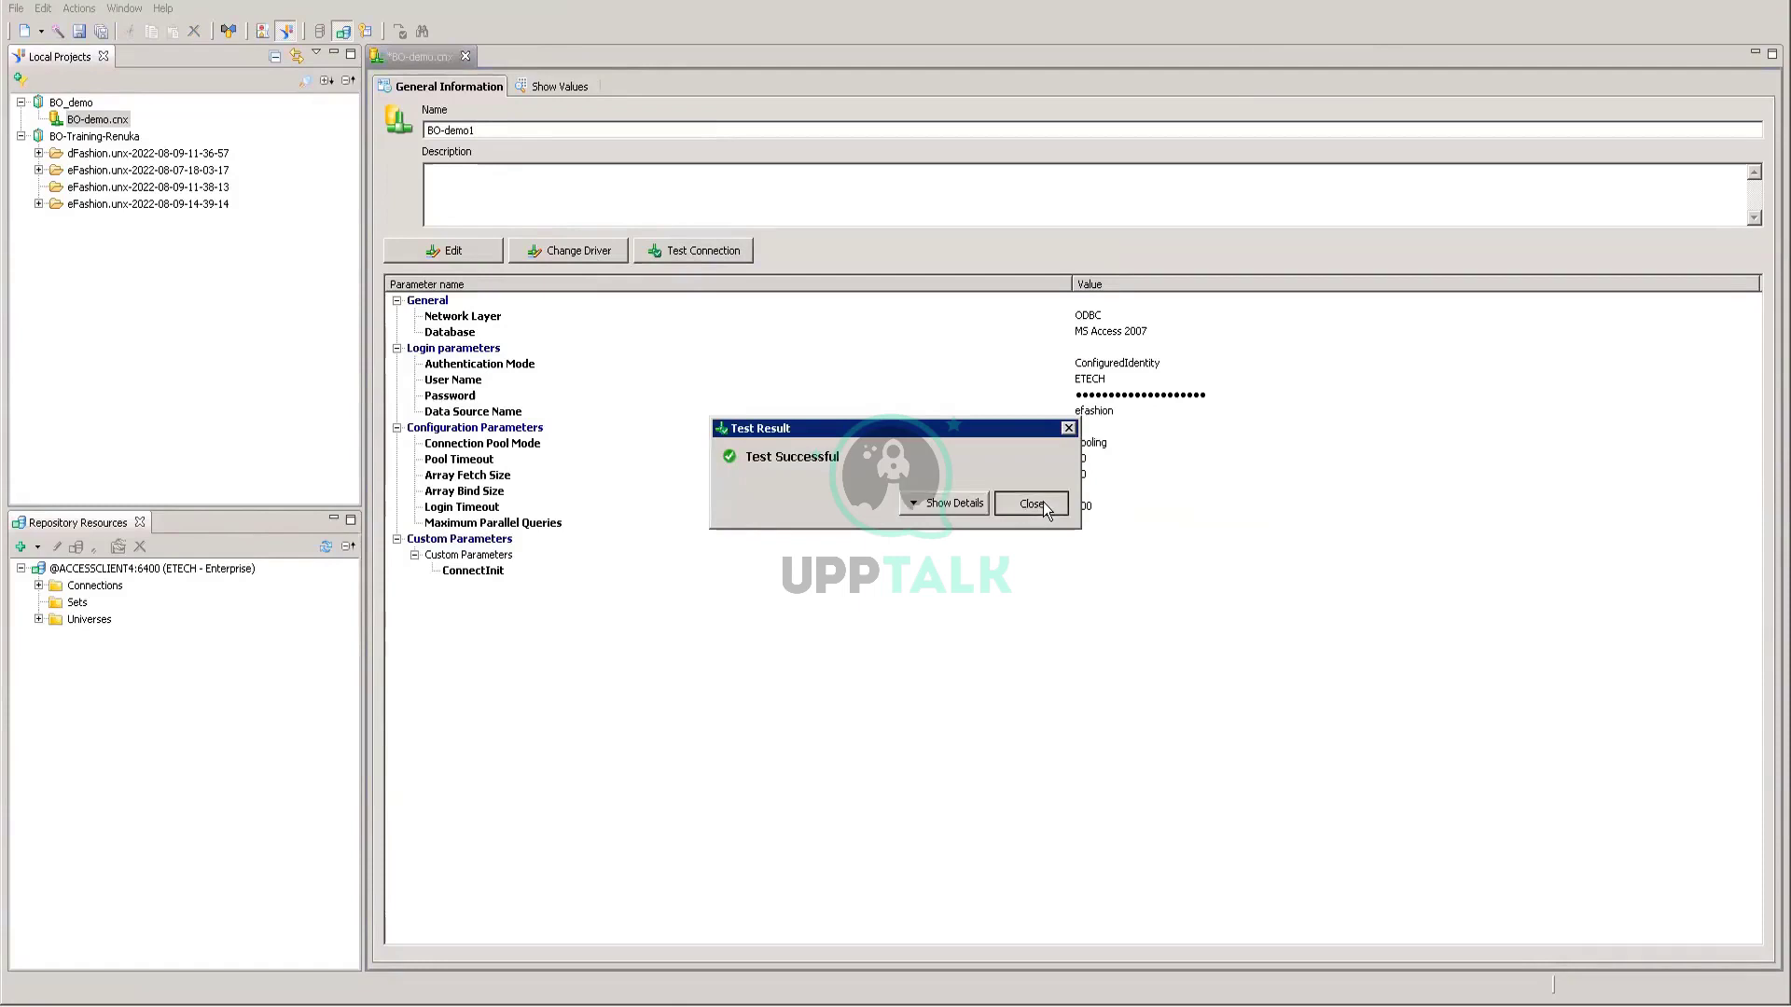
click(140, 268)
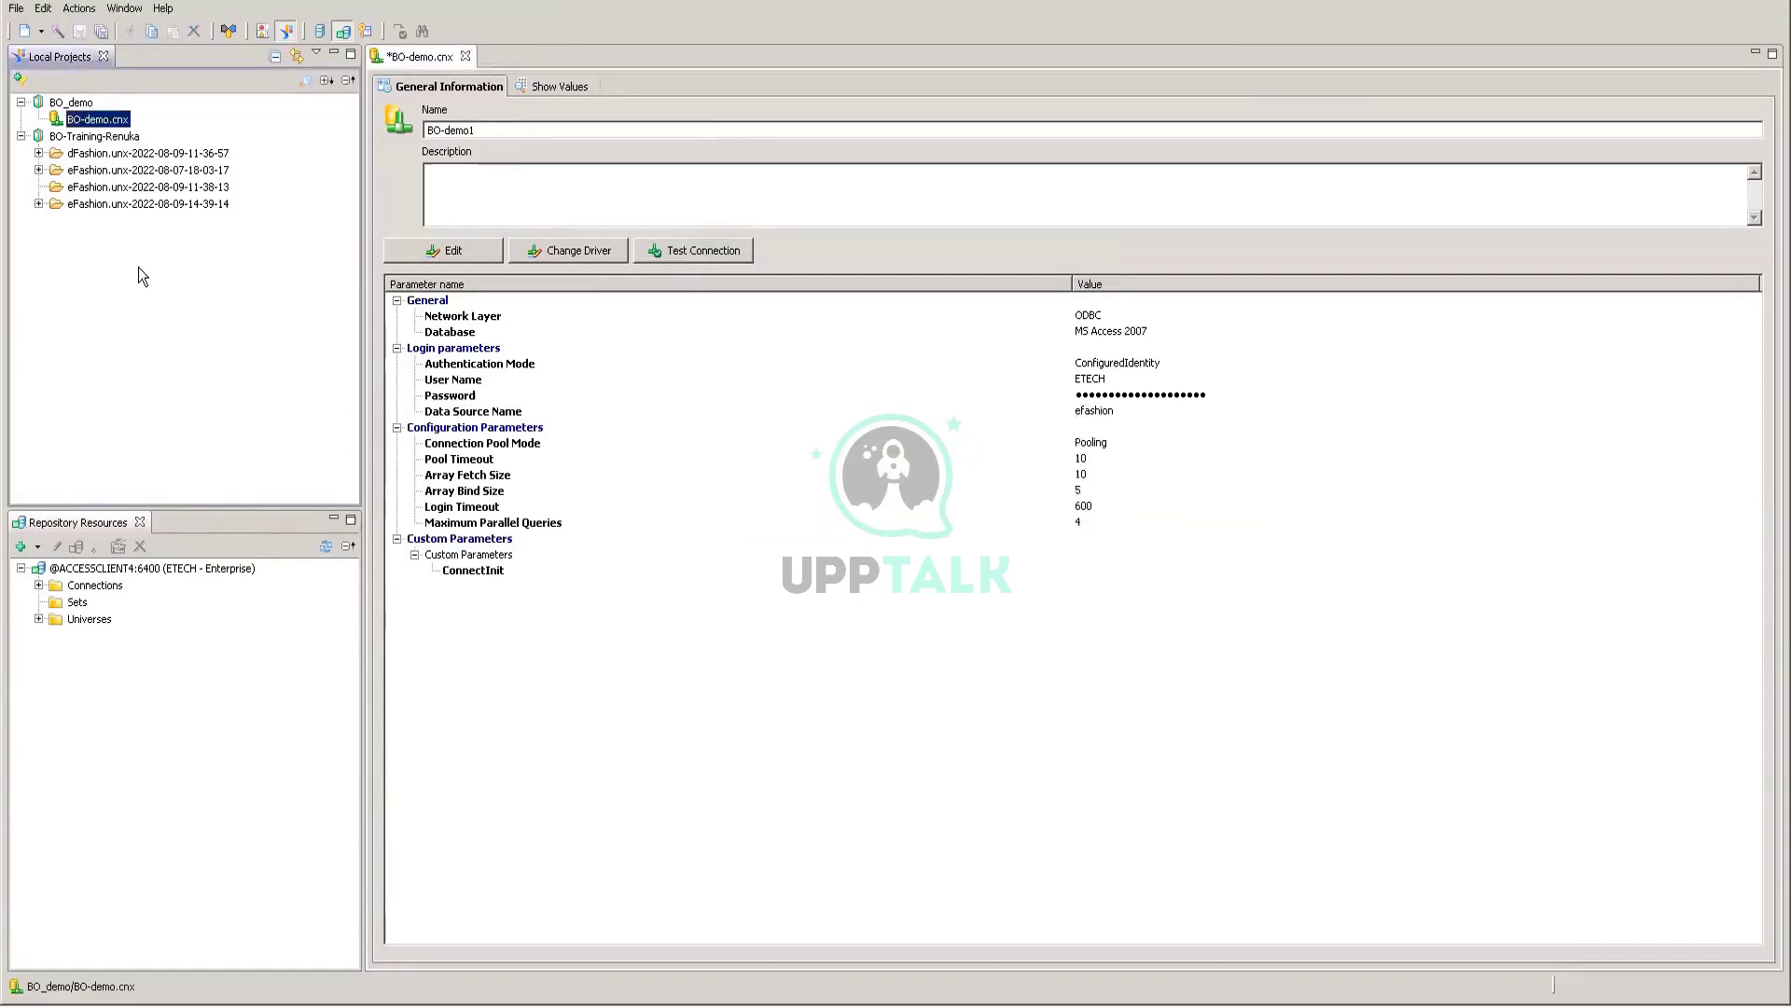
double_click(108, 125)
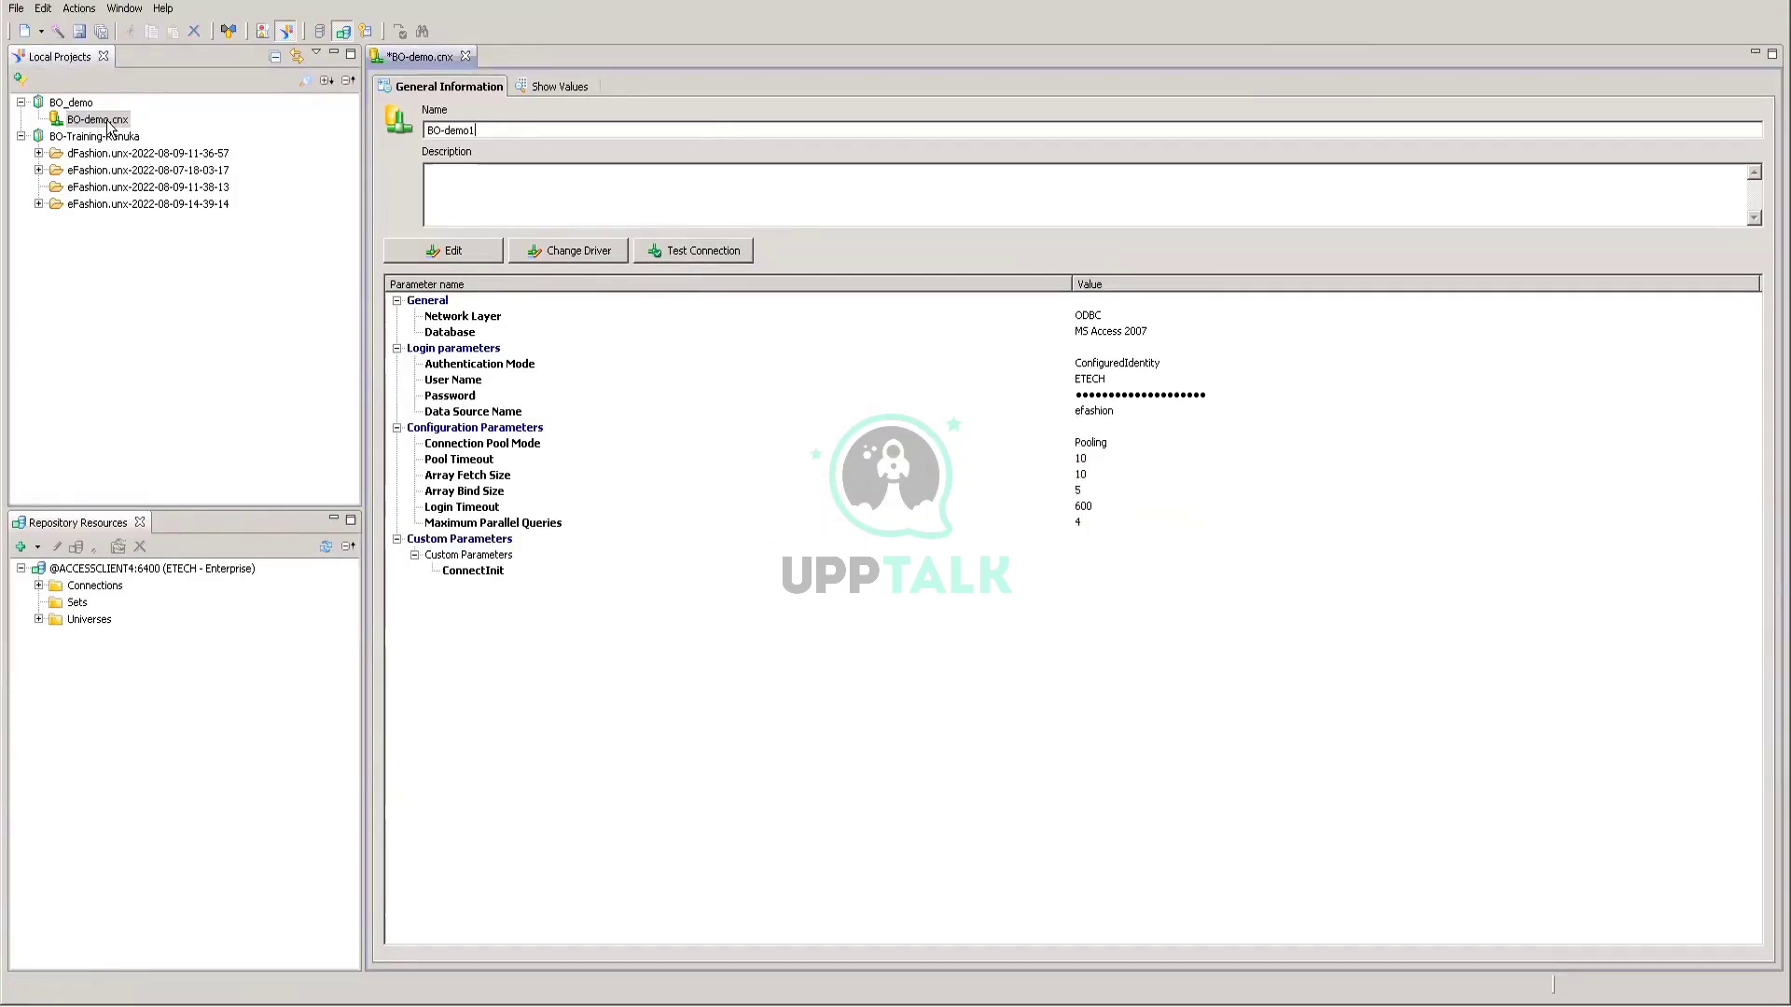
click(451, 252)
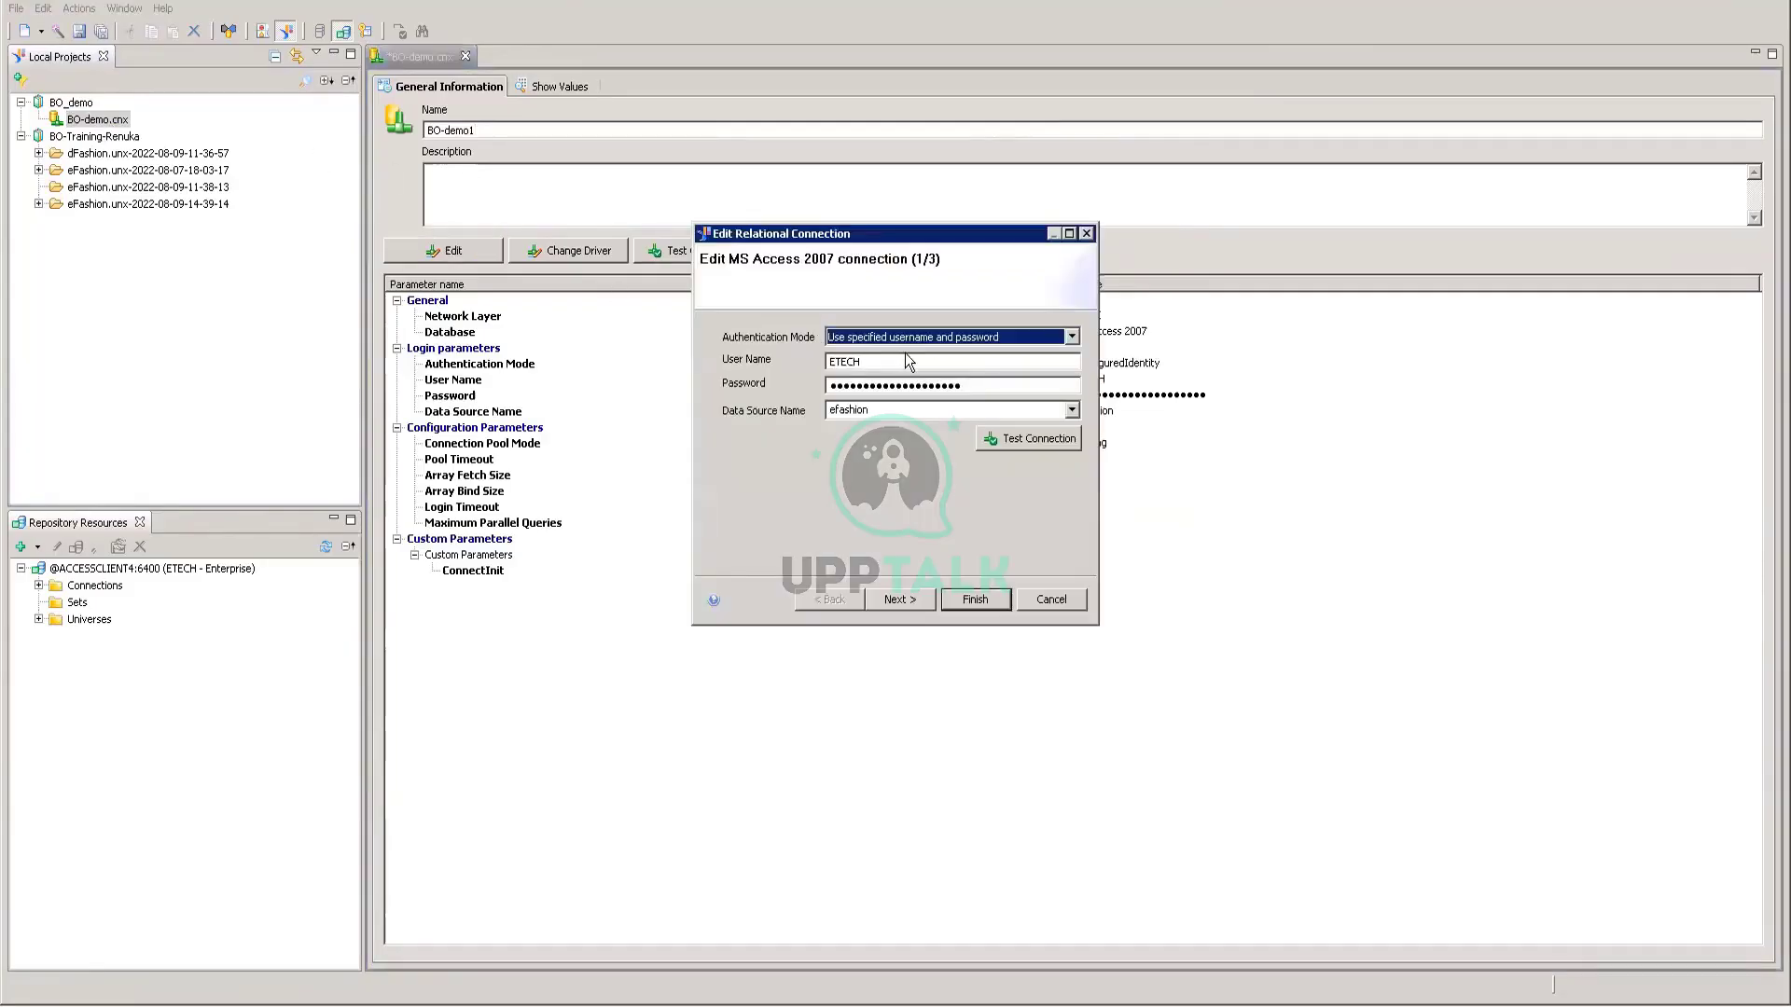
click(1017, 440)
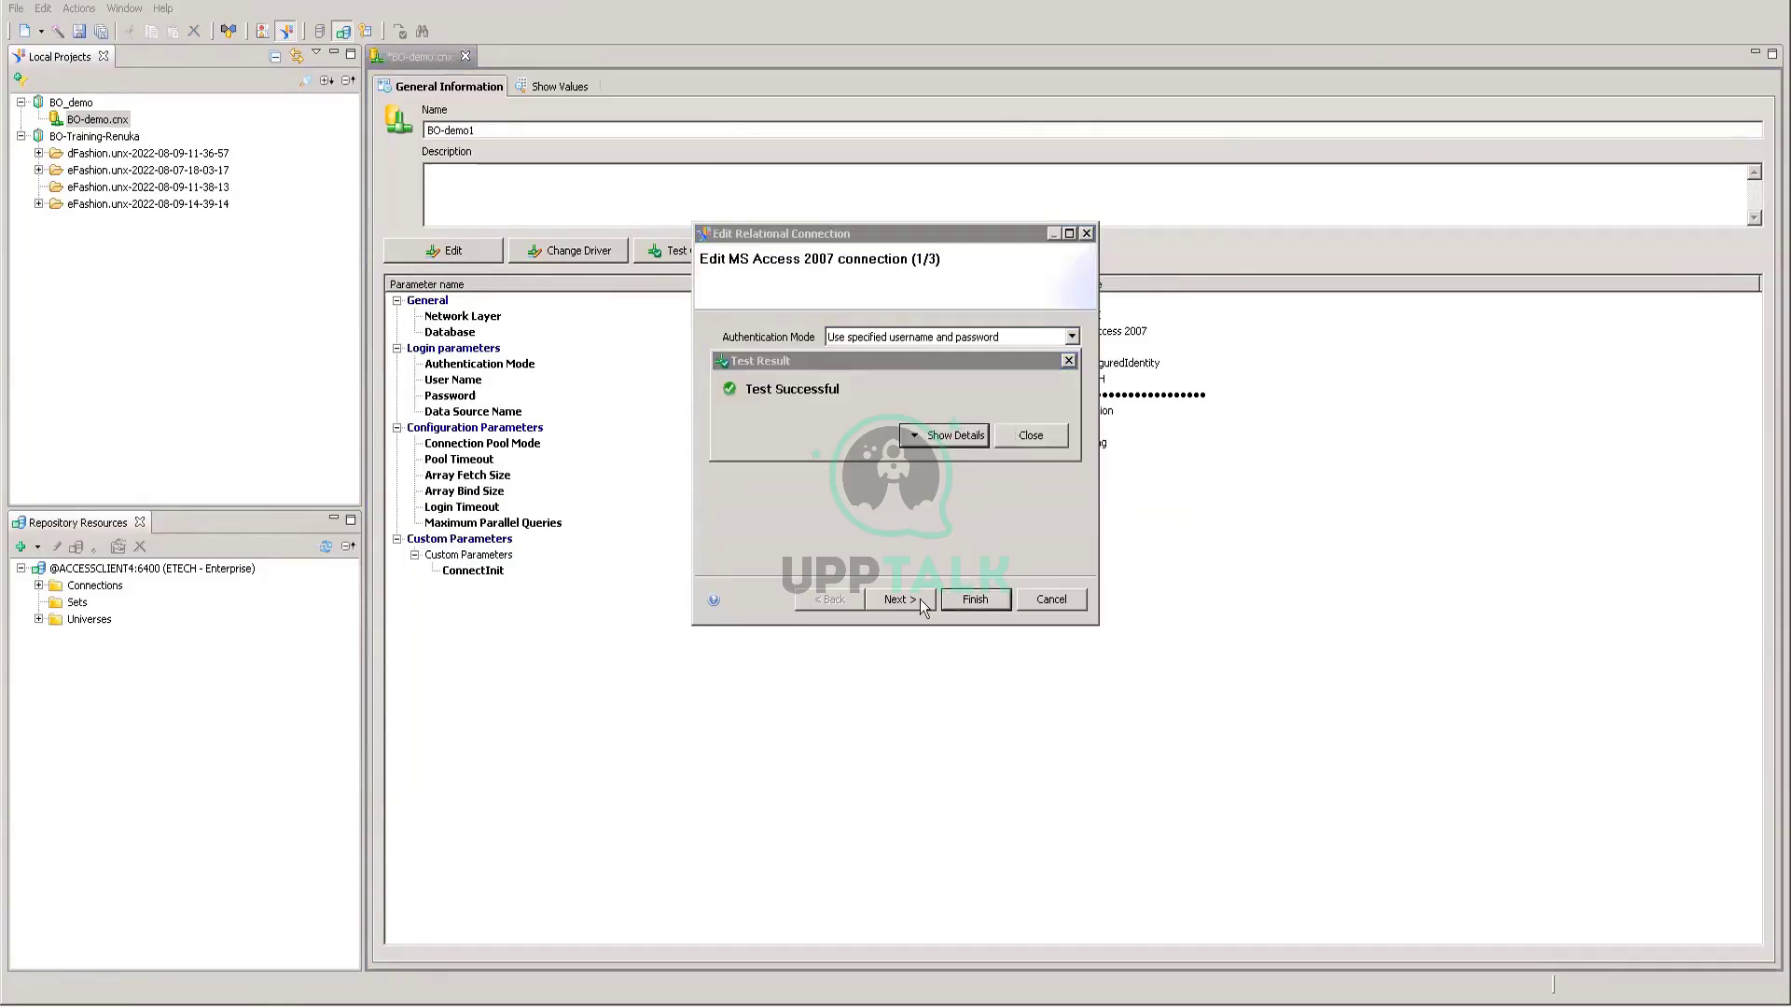
click(1026, 435)
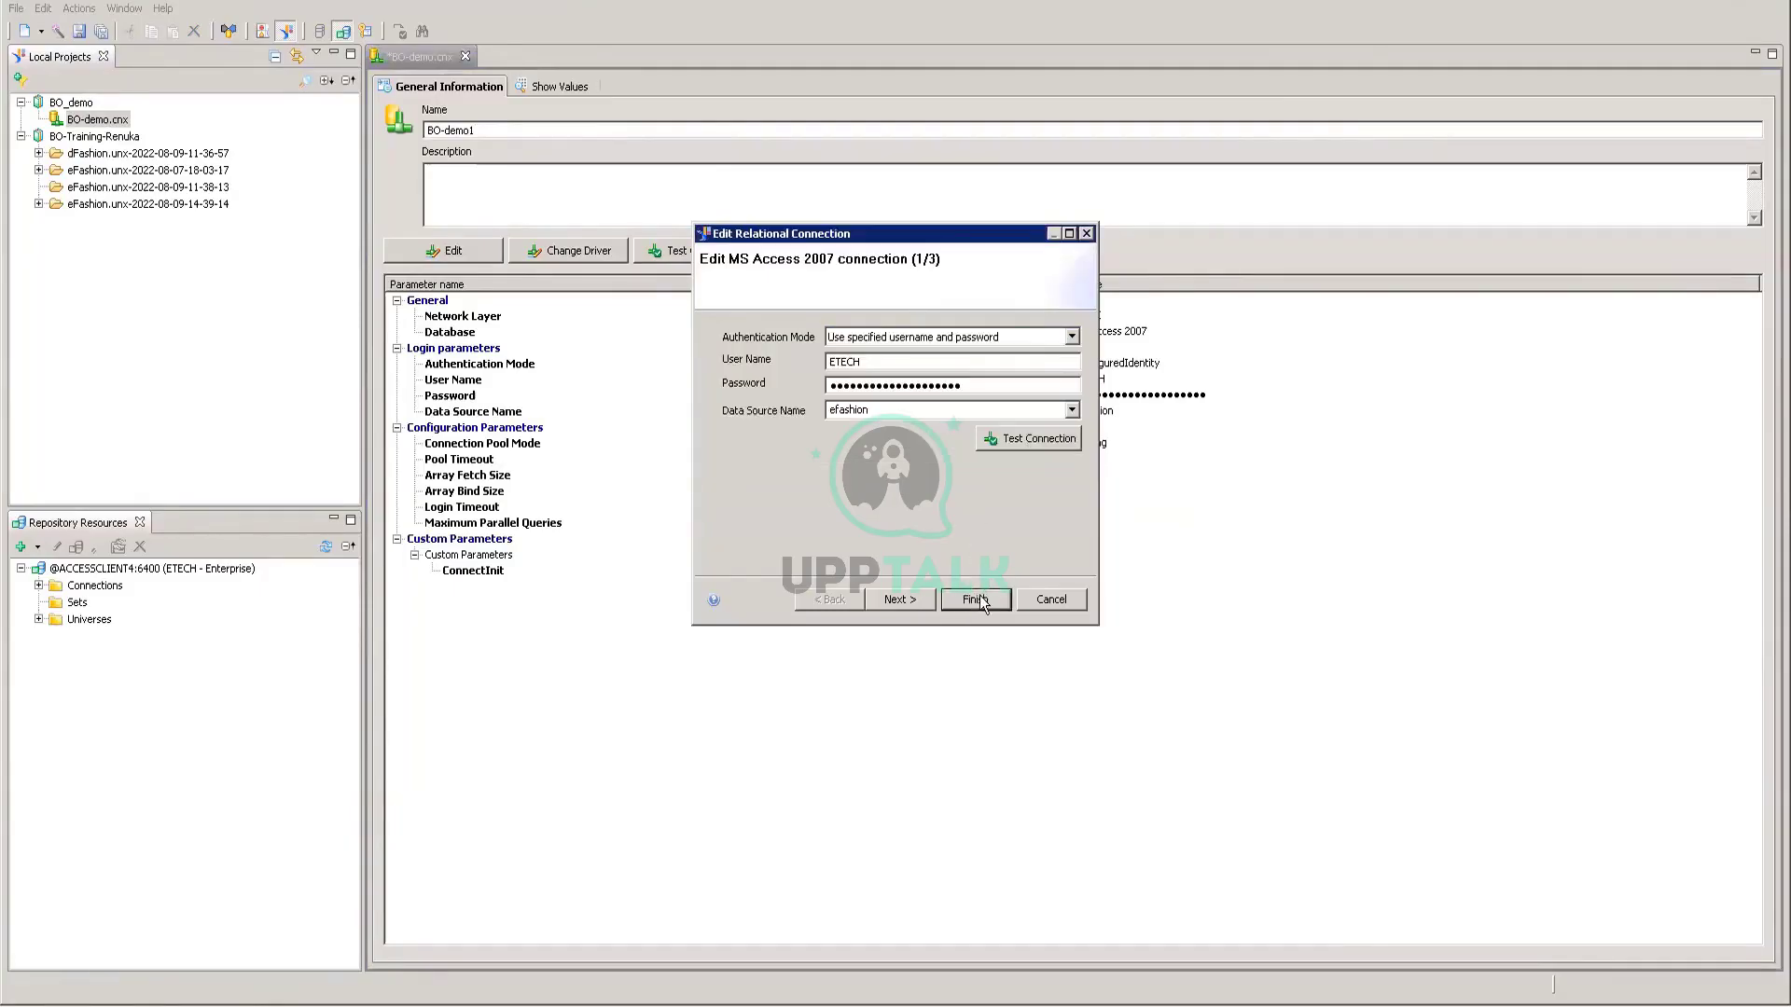
click(986, 599)
click(81, 103)
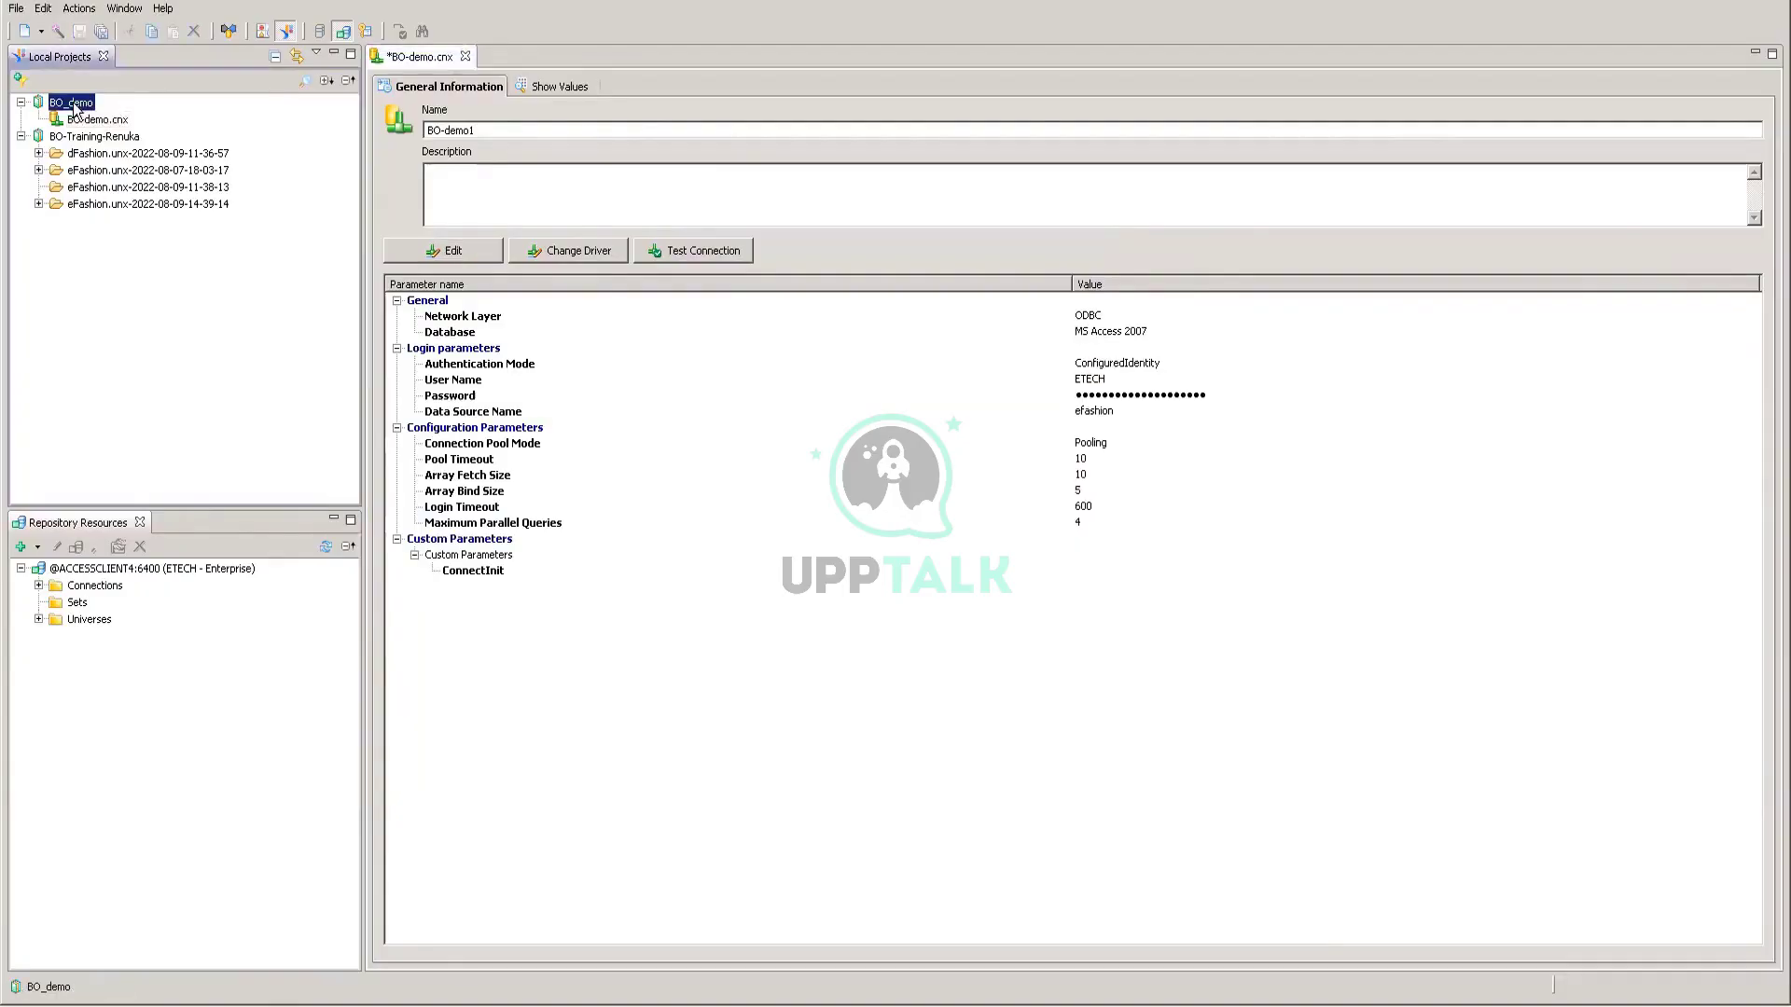
Step: Reopen the BO-demo.cnx connection editor and review its options without running any
click(82, 120)
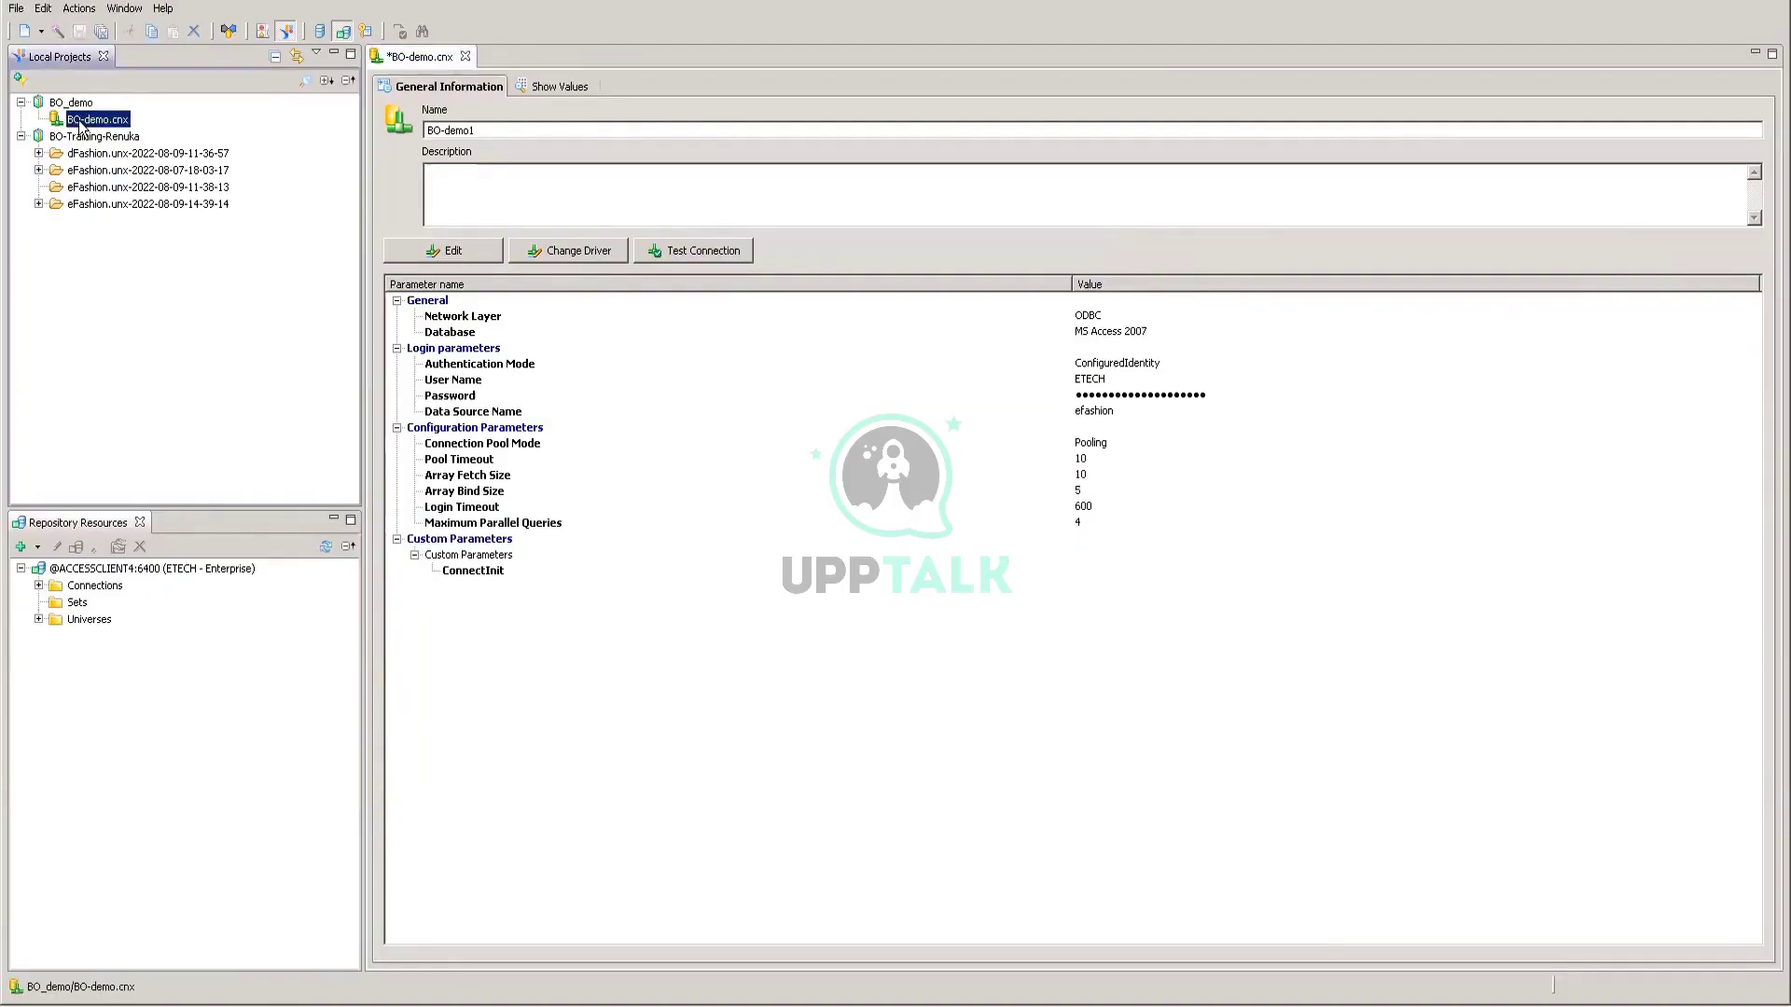
double_click(82, 121)
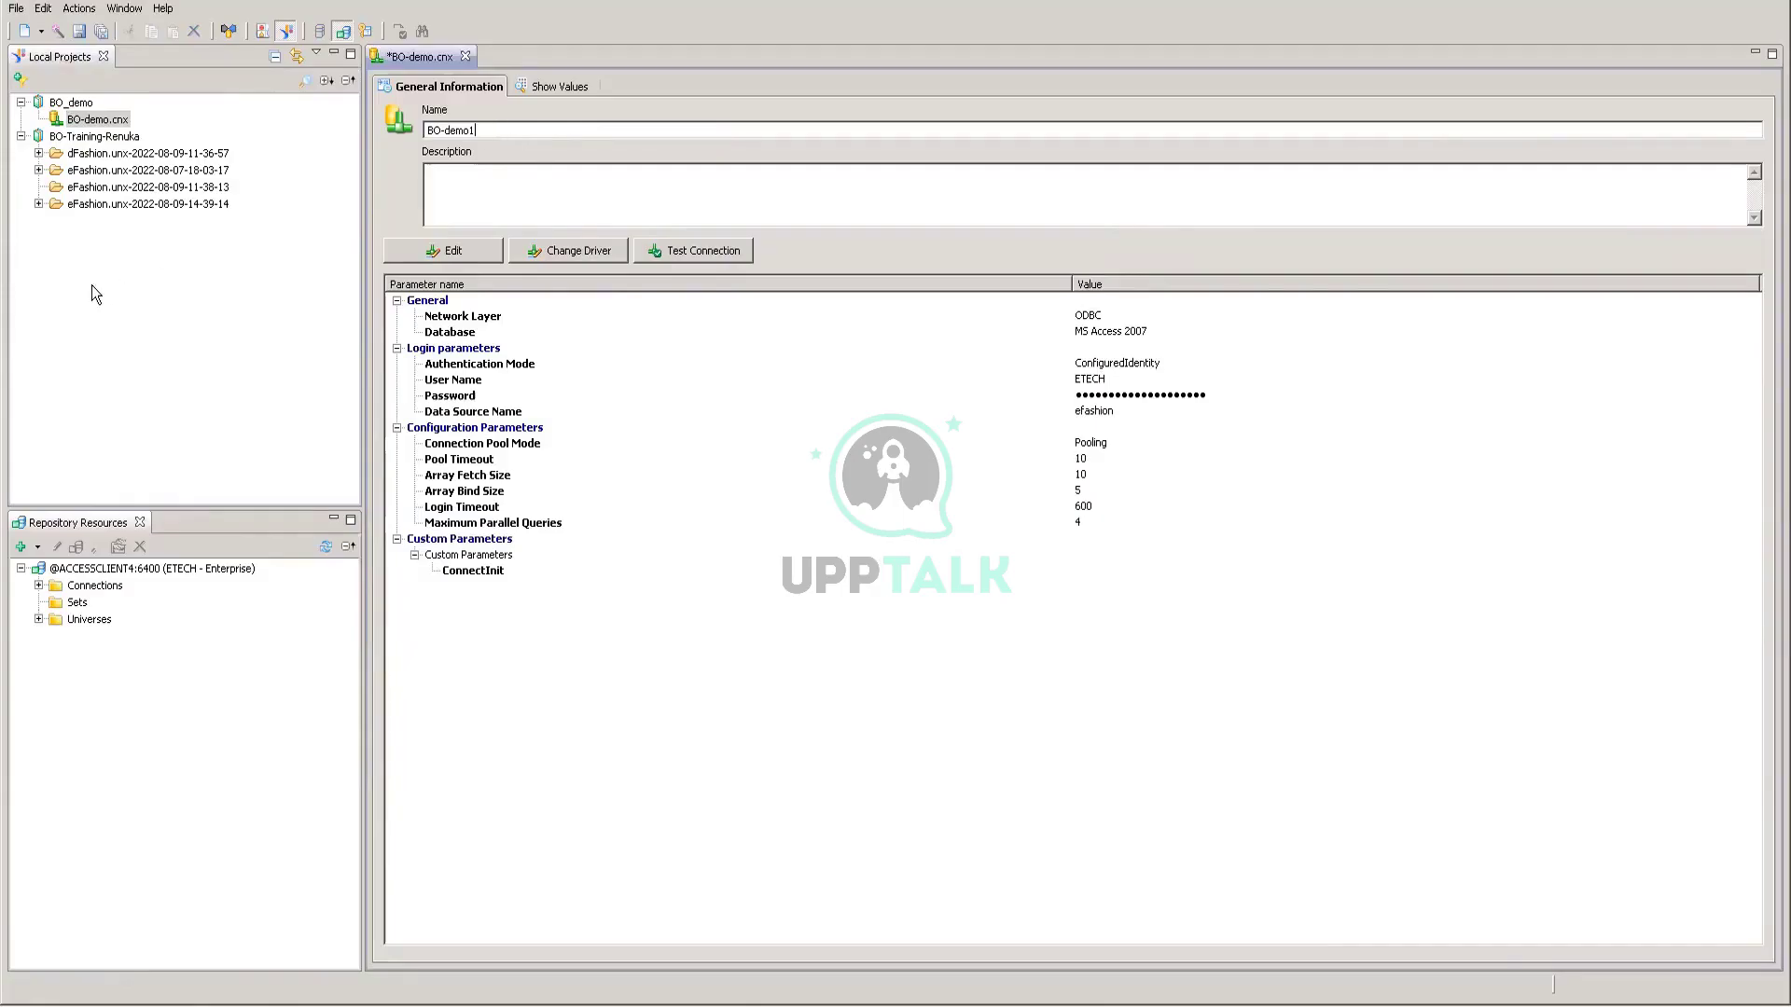
right_click(108, 122)
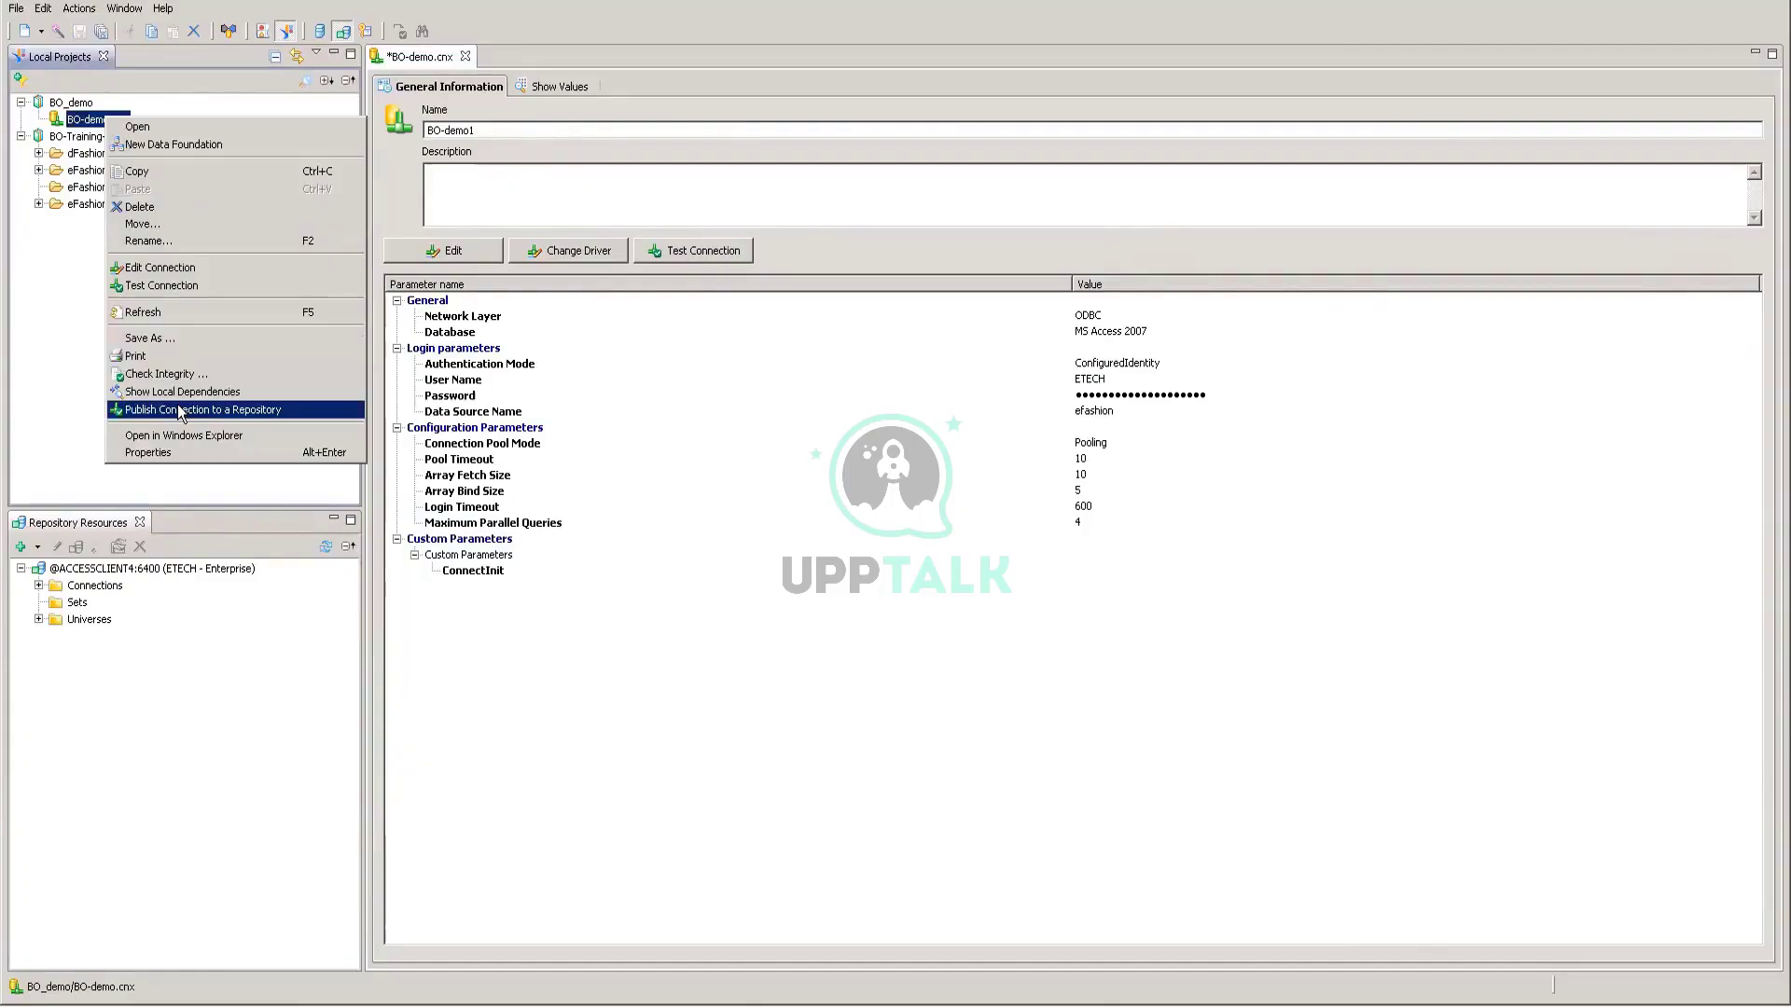
click(34, 361)
Step: Start a new Relational Connection in the BO_demo project
right_click(70, 105)
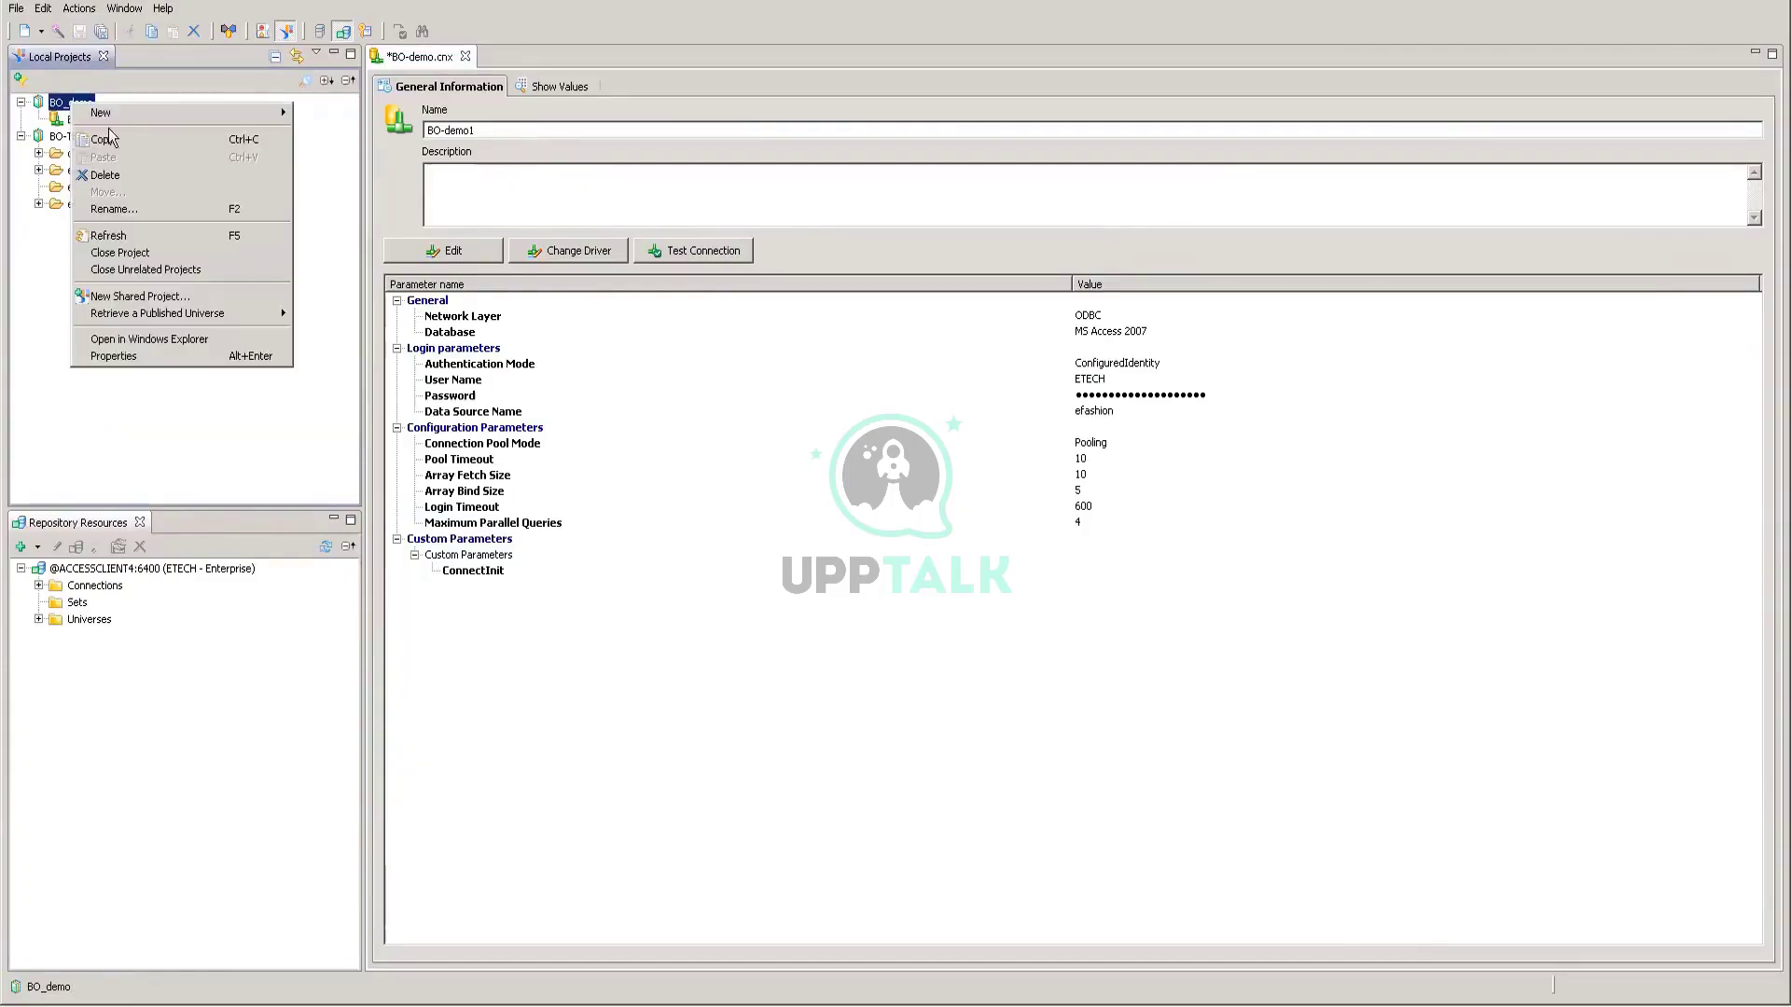
mouse_move(112, 112)
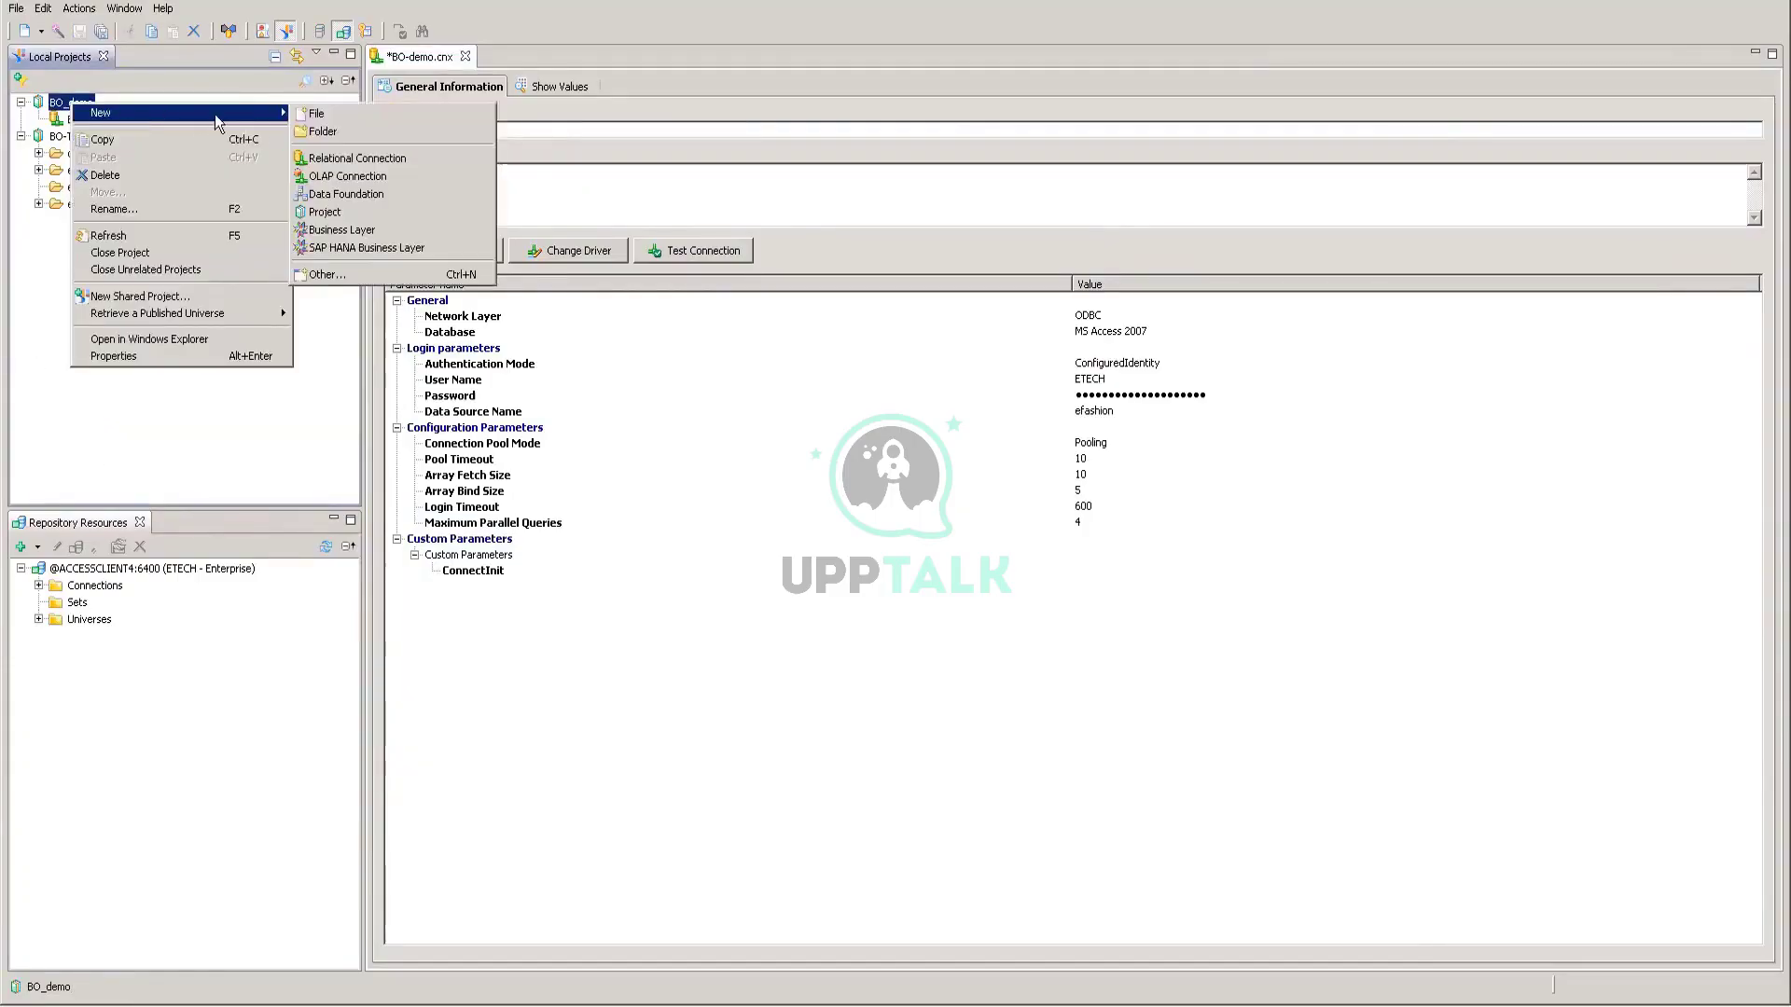
click(313, 159)
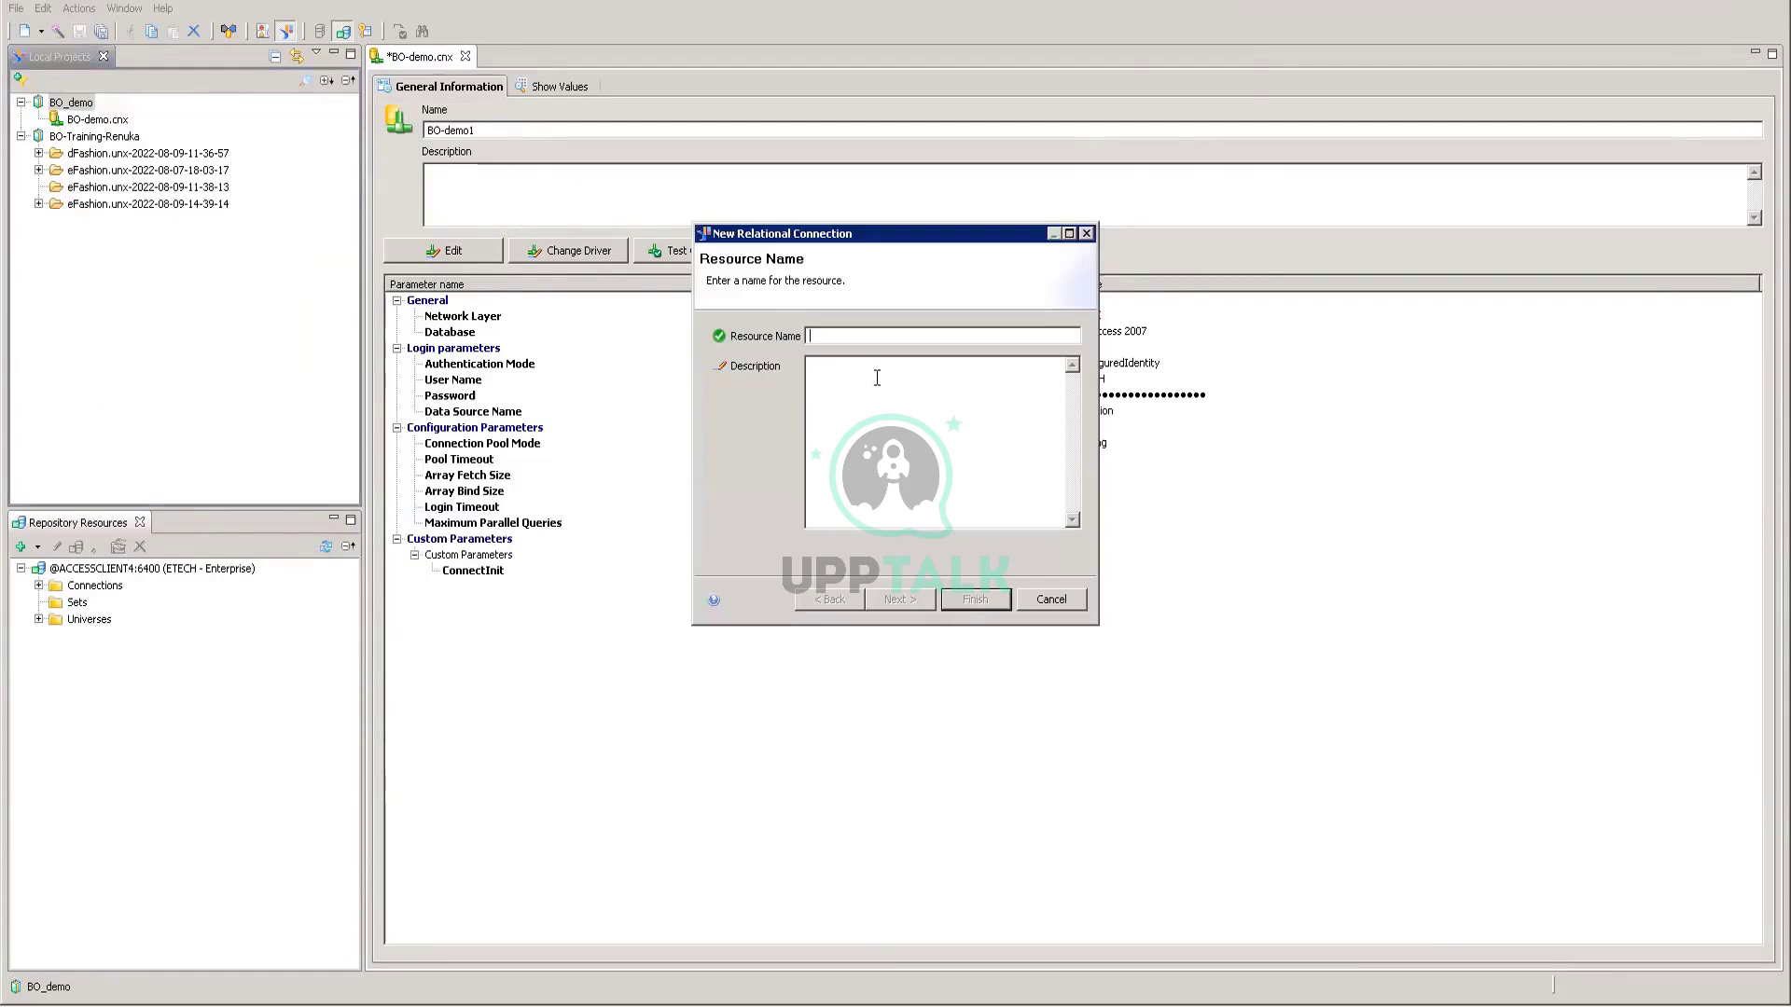
Step: Name the connection Demo and select the Microsoft MS Access 2007 ODBC driver
text(Demo)
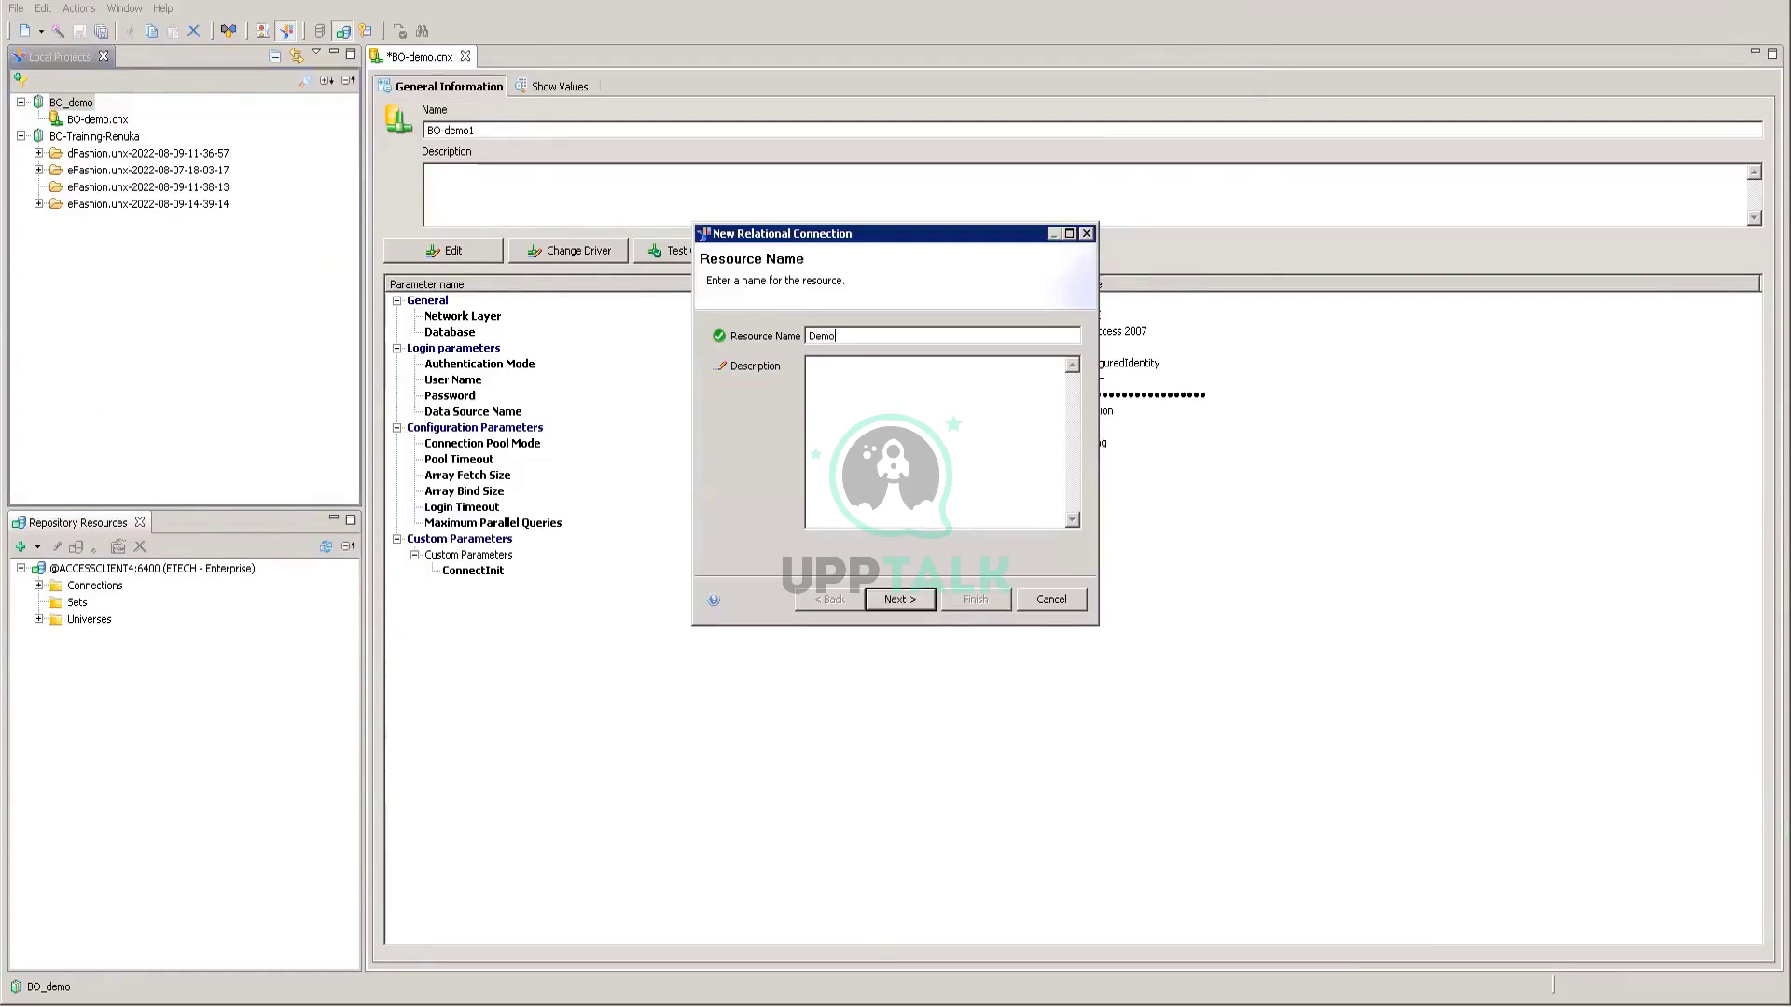
click(896, 603)
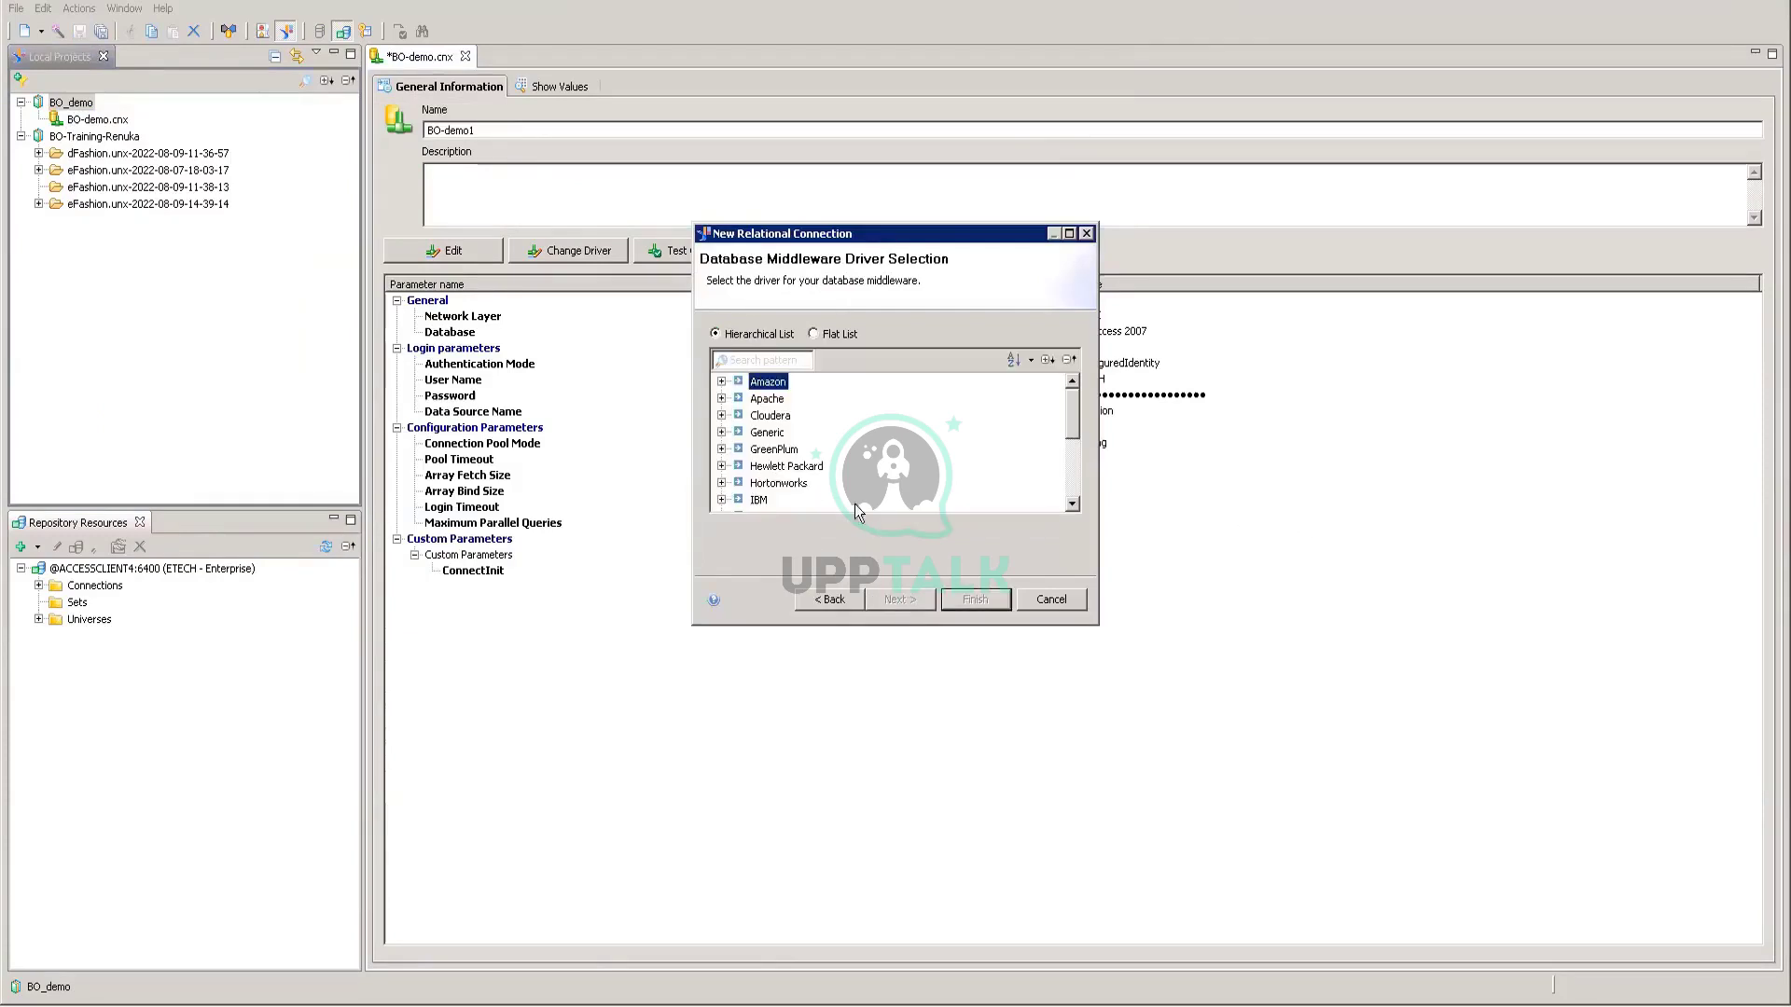
scroll(762, 455, down, 3)
scroll(761, 454, down, 2)
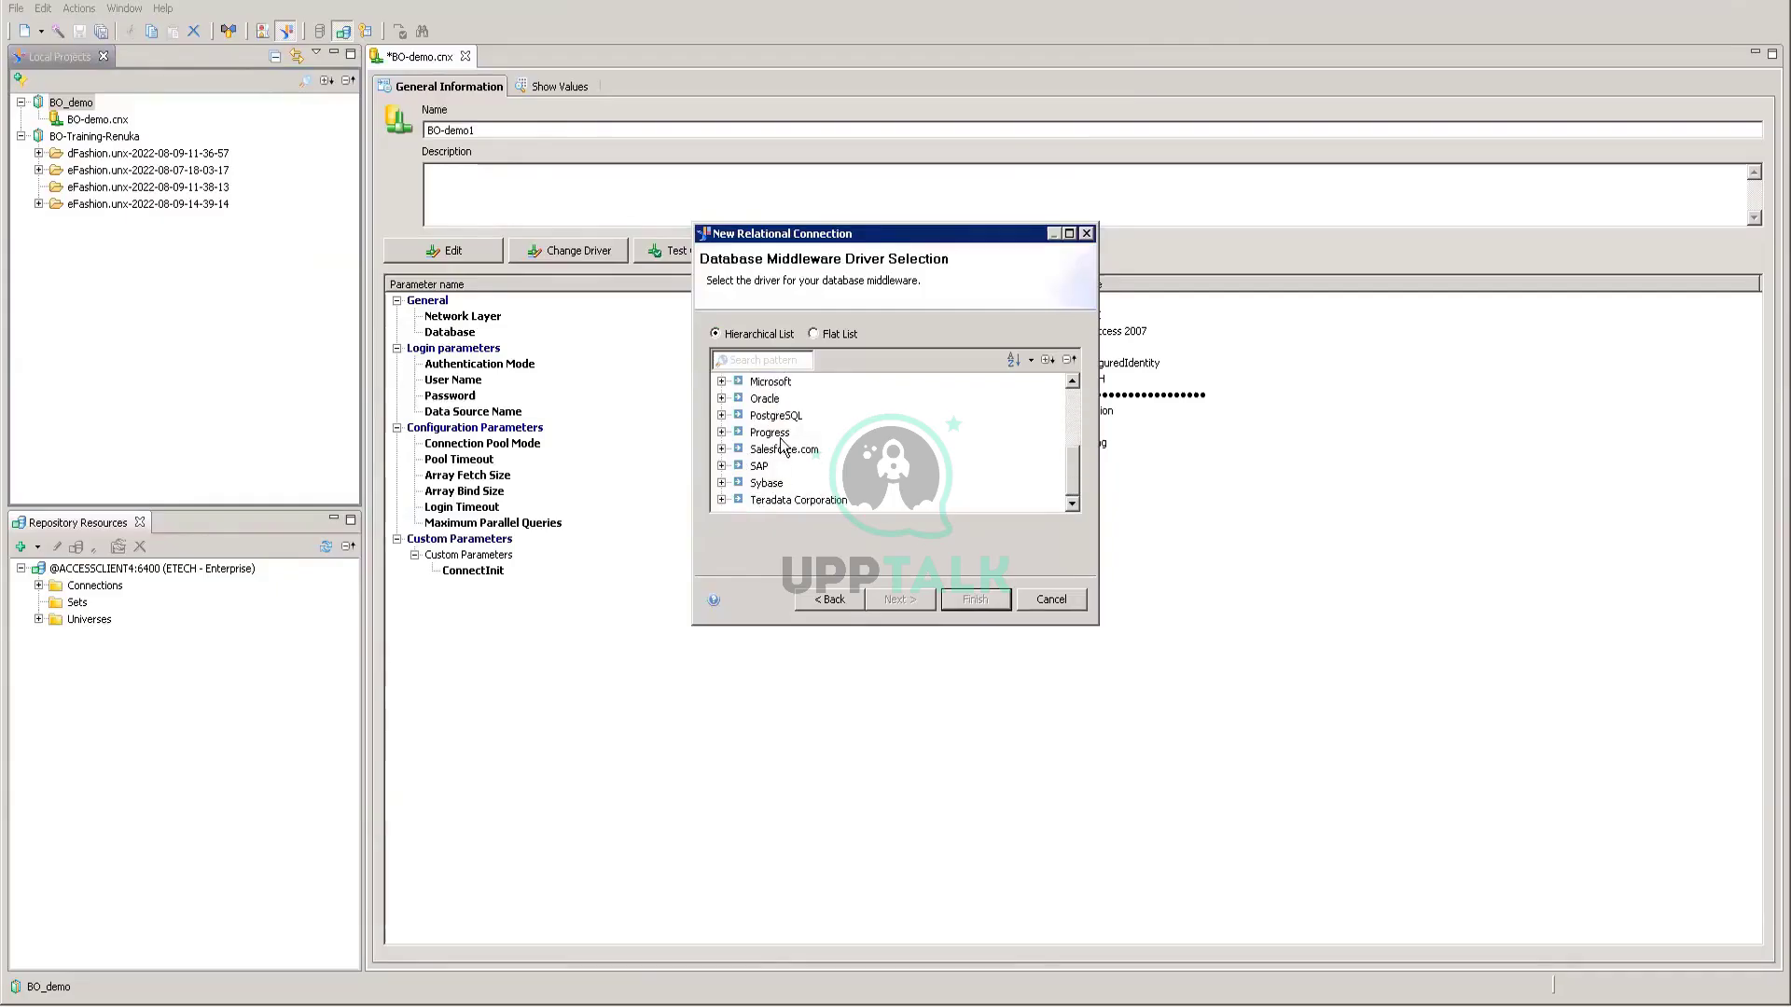
click(721, 382)
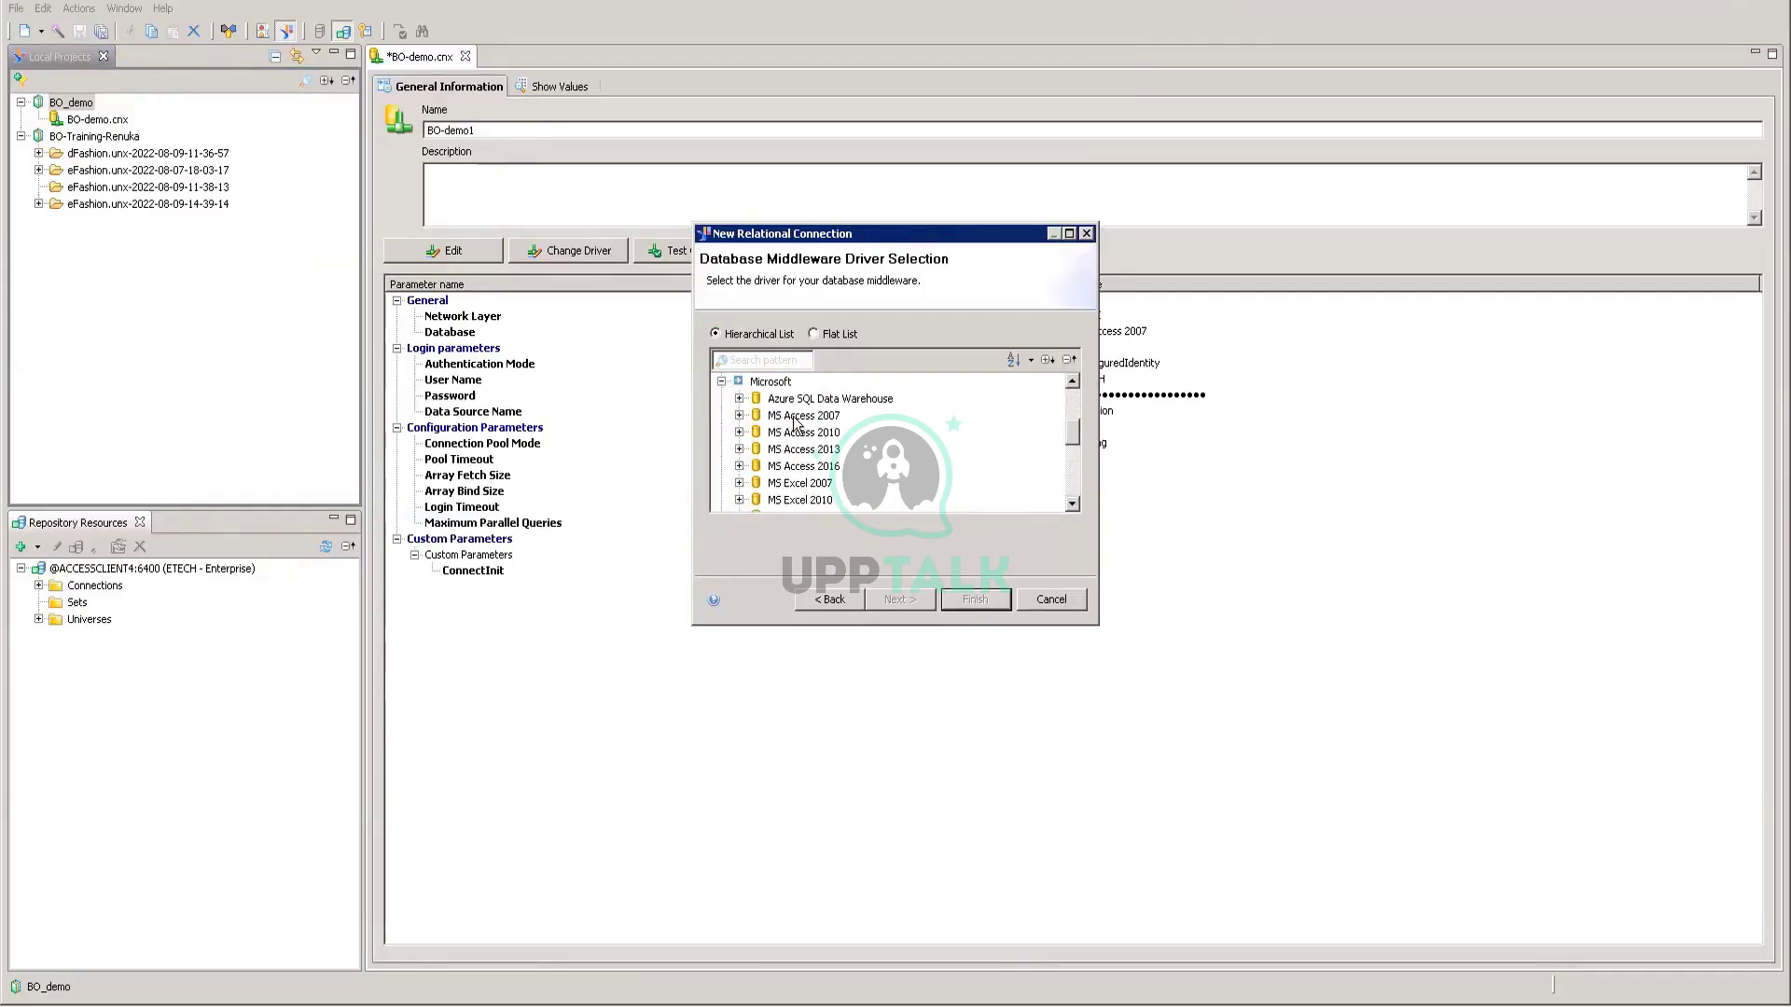
click(739, 415)
click(817, 433)
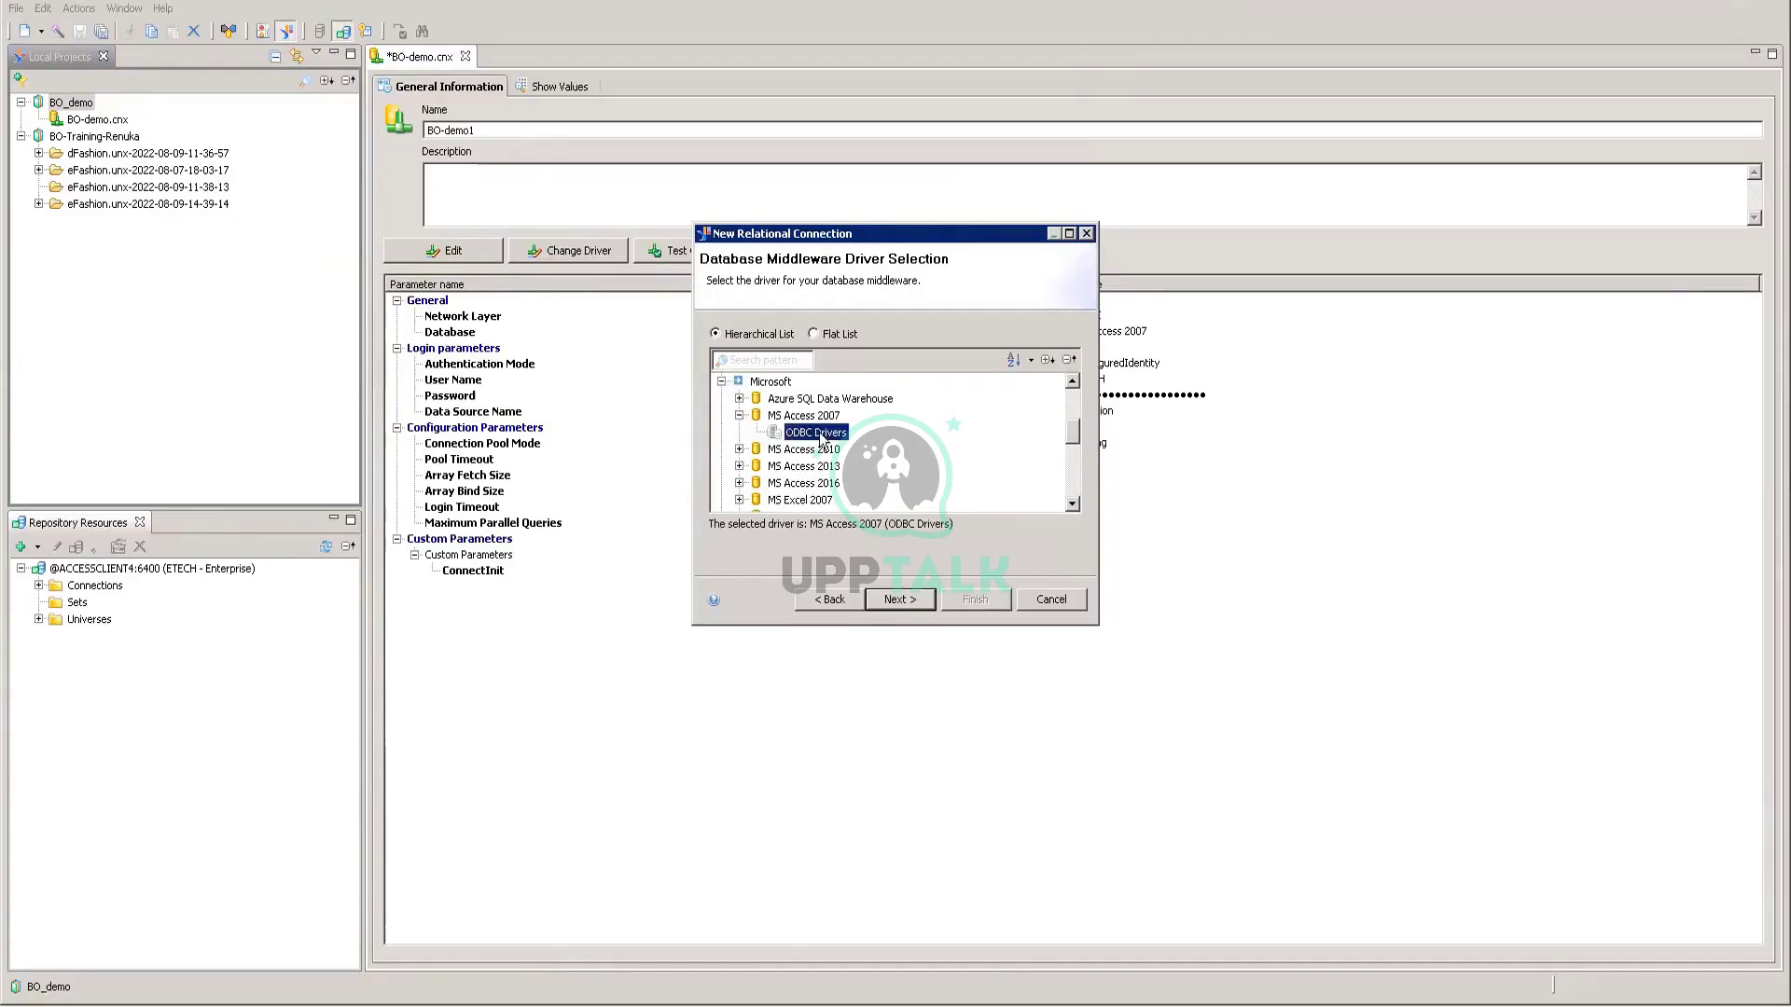
click(894, 598)
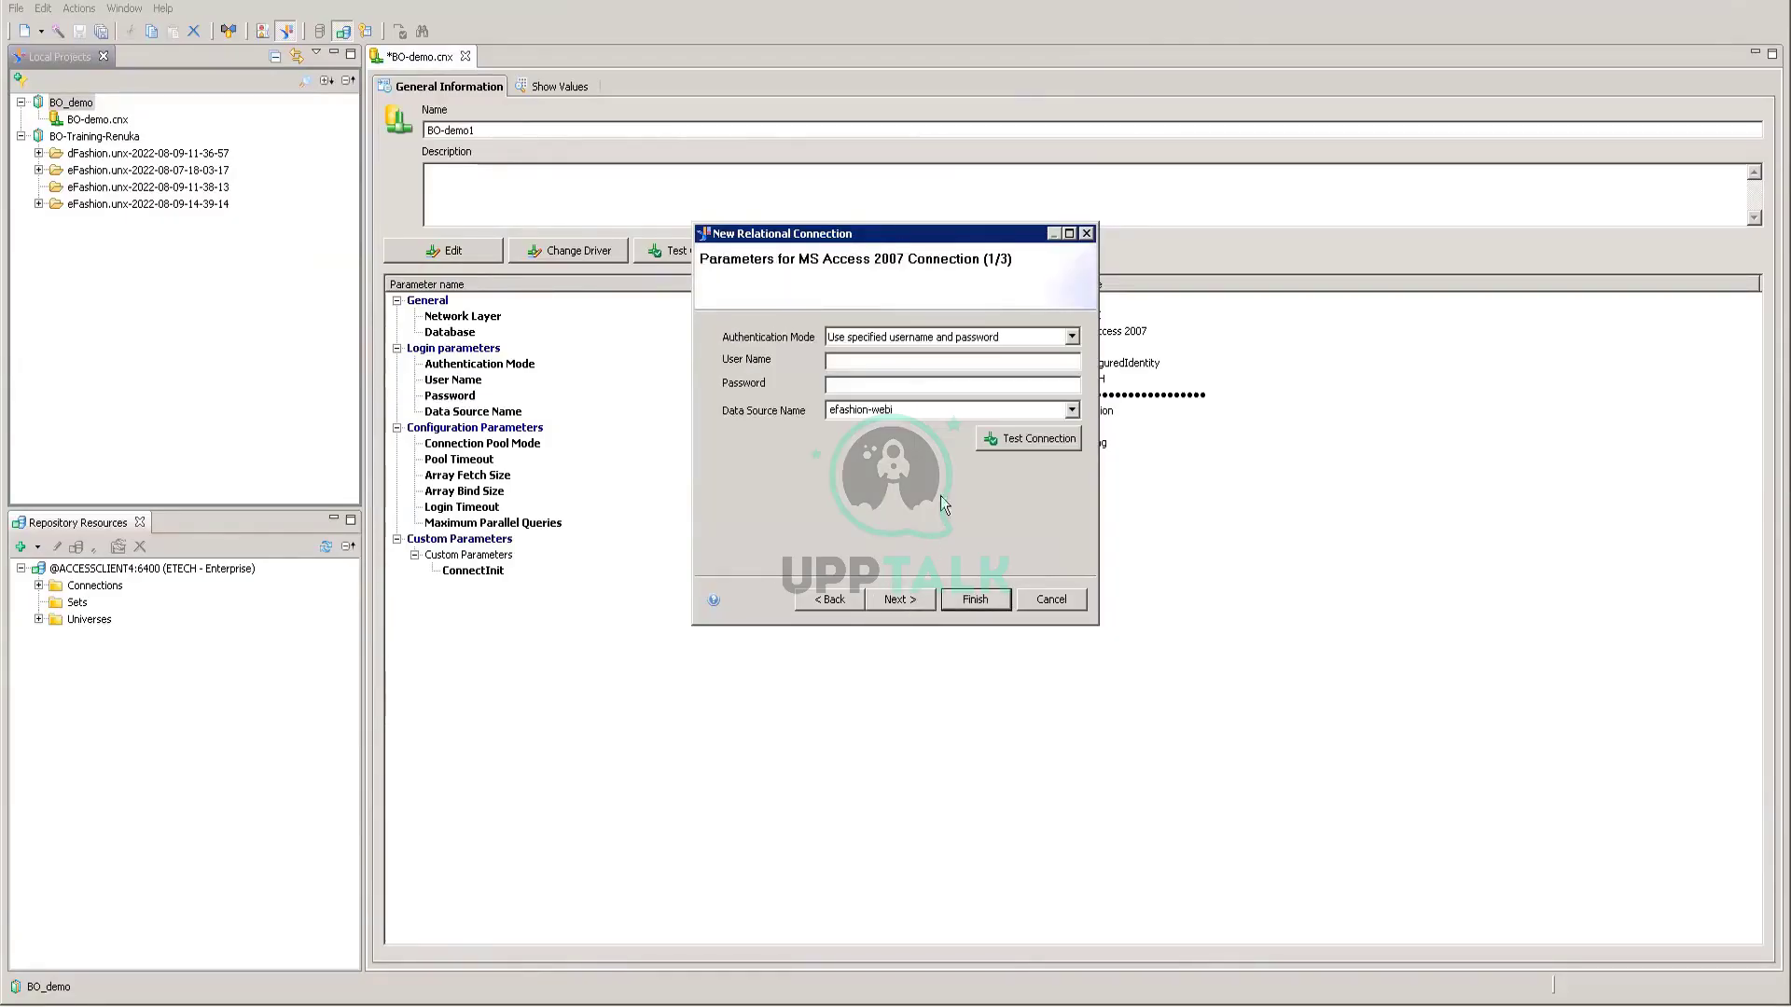
Step: Use the efashion data source with the login credentials, test successfully, and finish the wizard
click(862, 411)
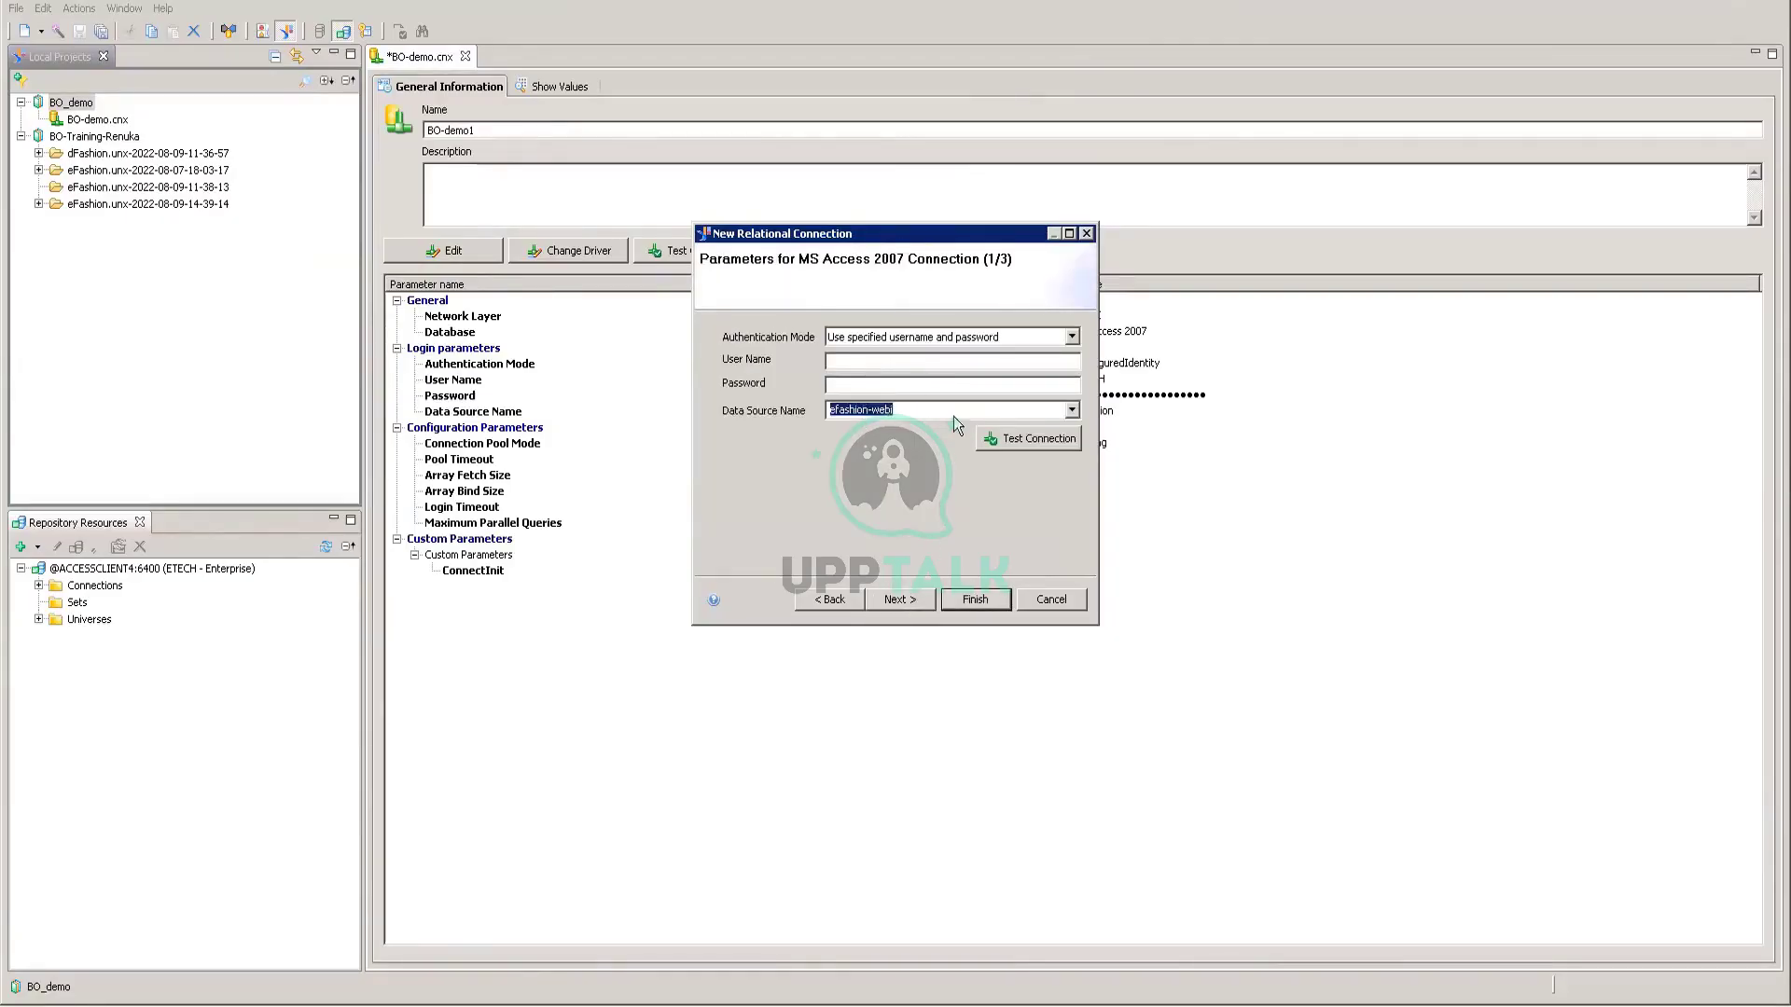
click(1072, 410)
click(852, 444)
click(860, 364)
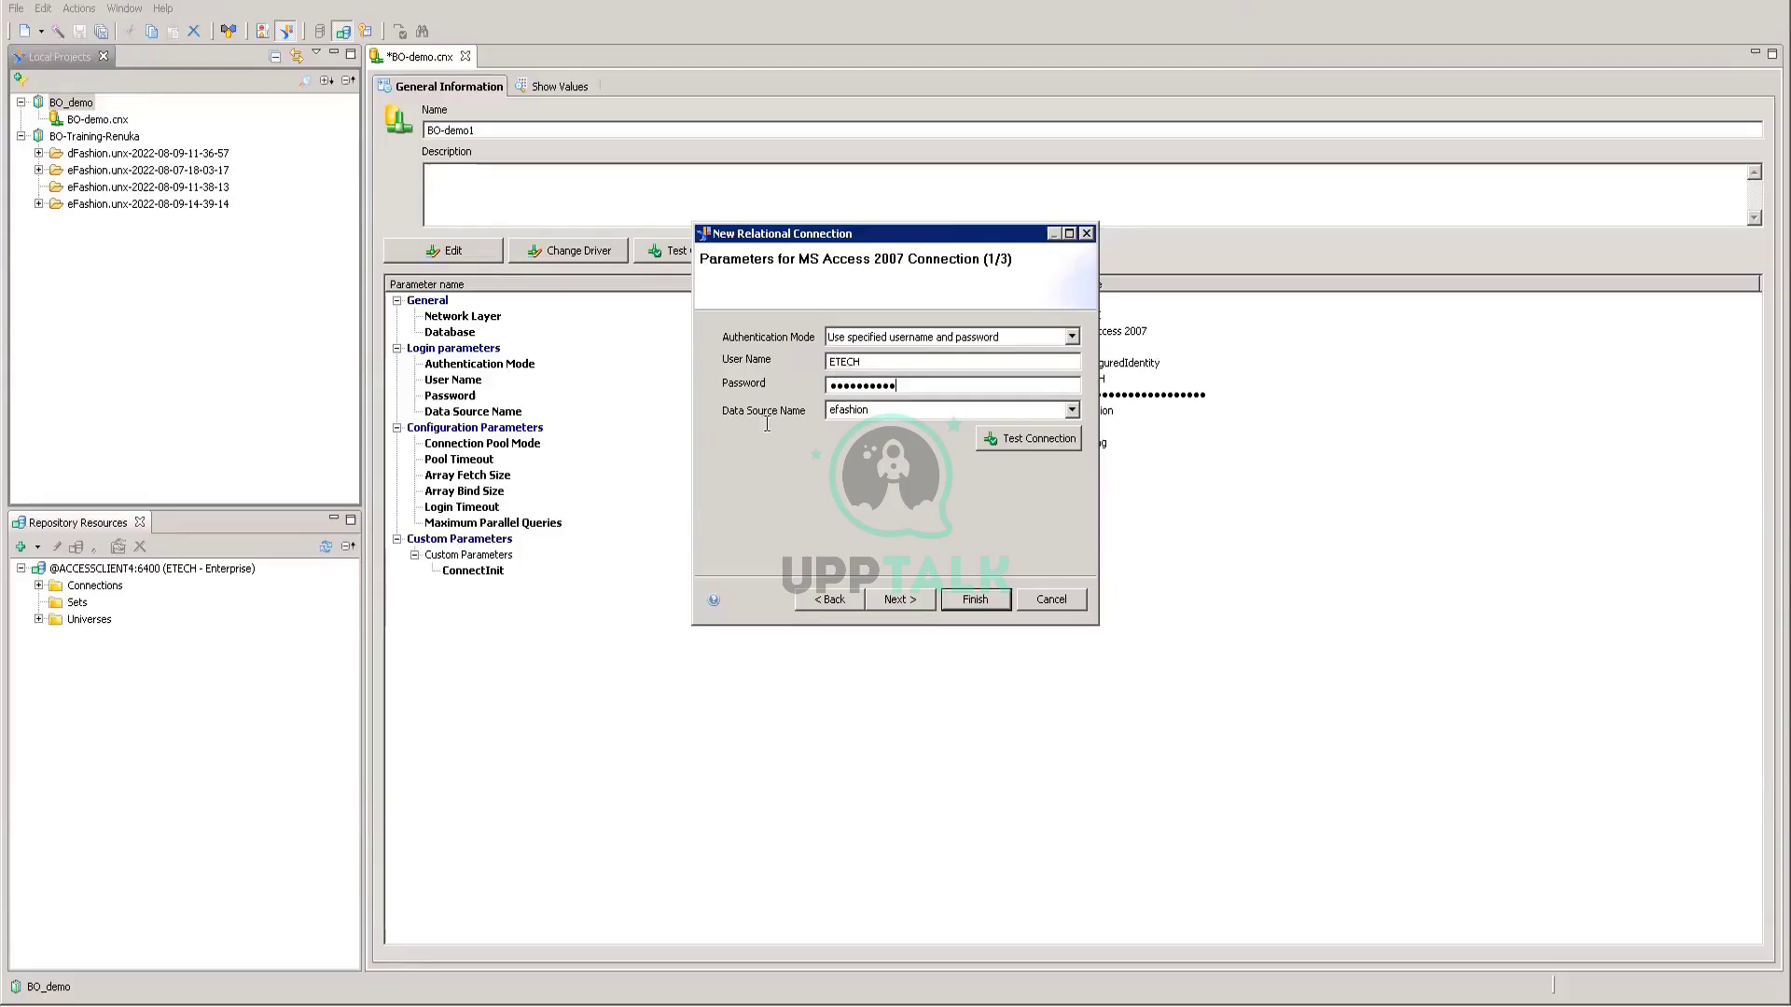
click(1002, 438)
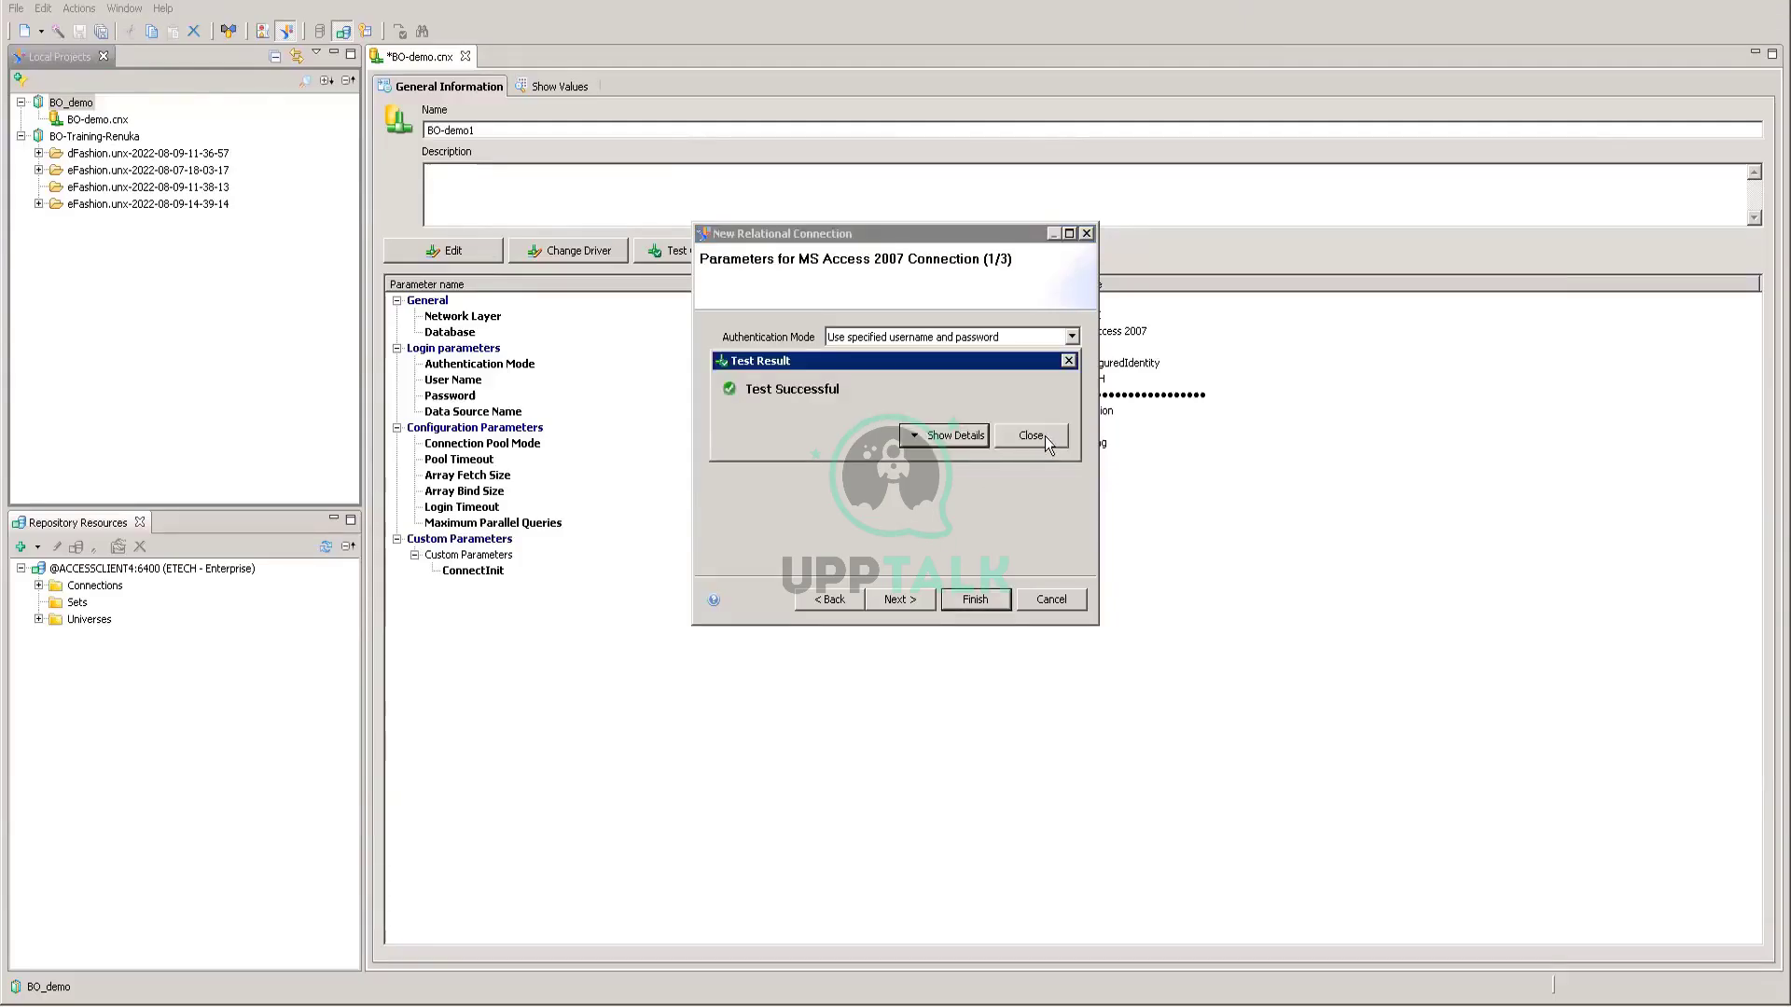
click(1043, 434)
click(926, 599)
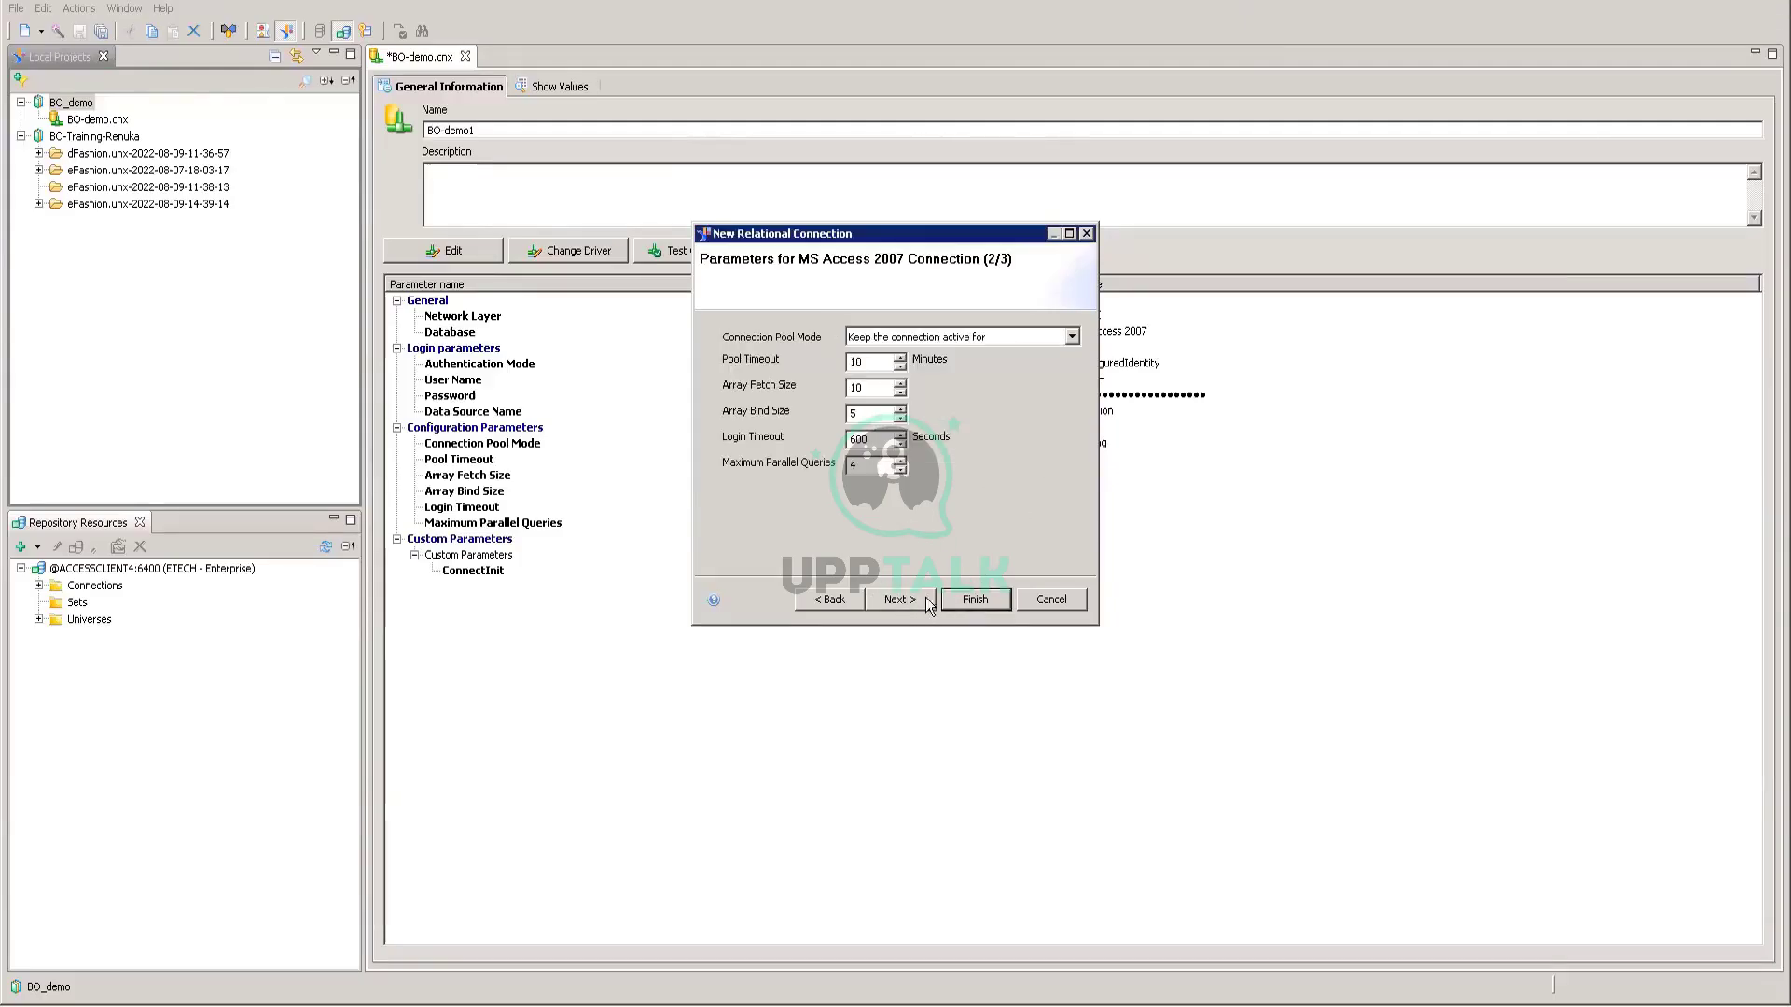
click(967, 595)
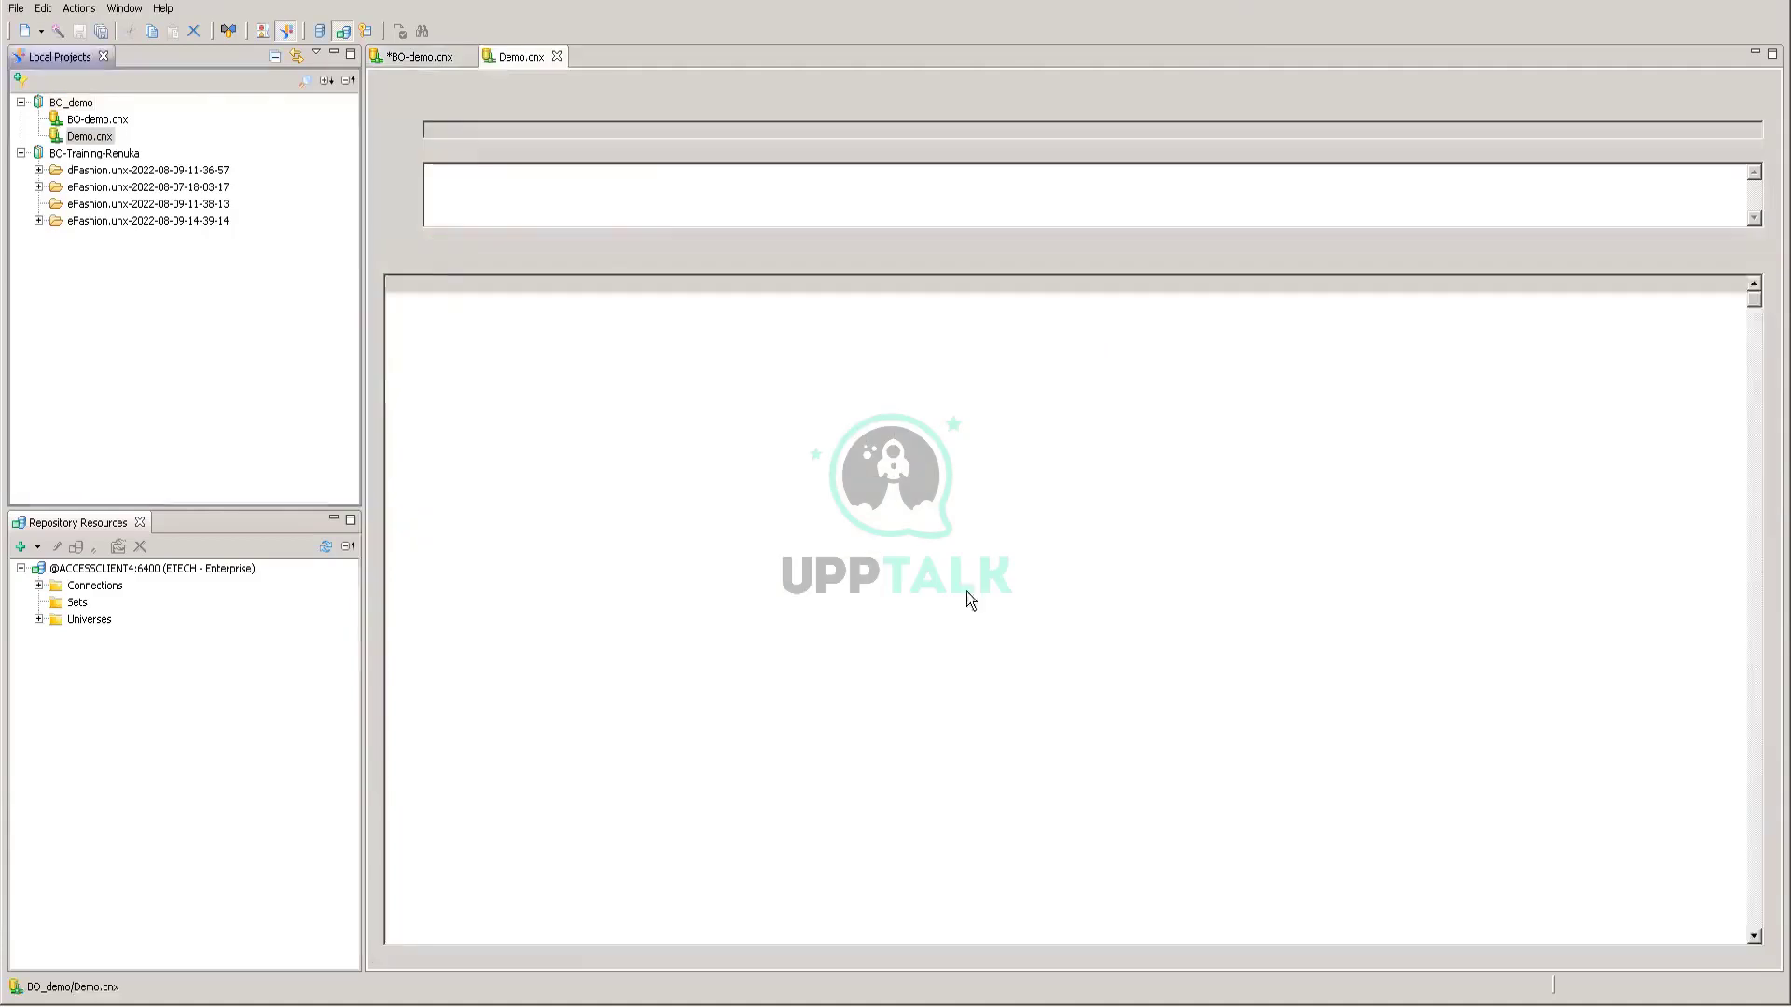
Step: Publish Demo.cnx to the repository's RENUKA folder and accept creating the local Demo.cns shortcut
right_click(84, 138)
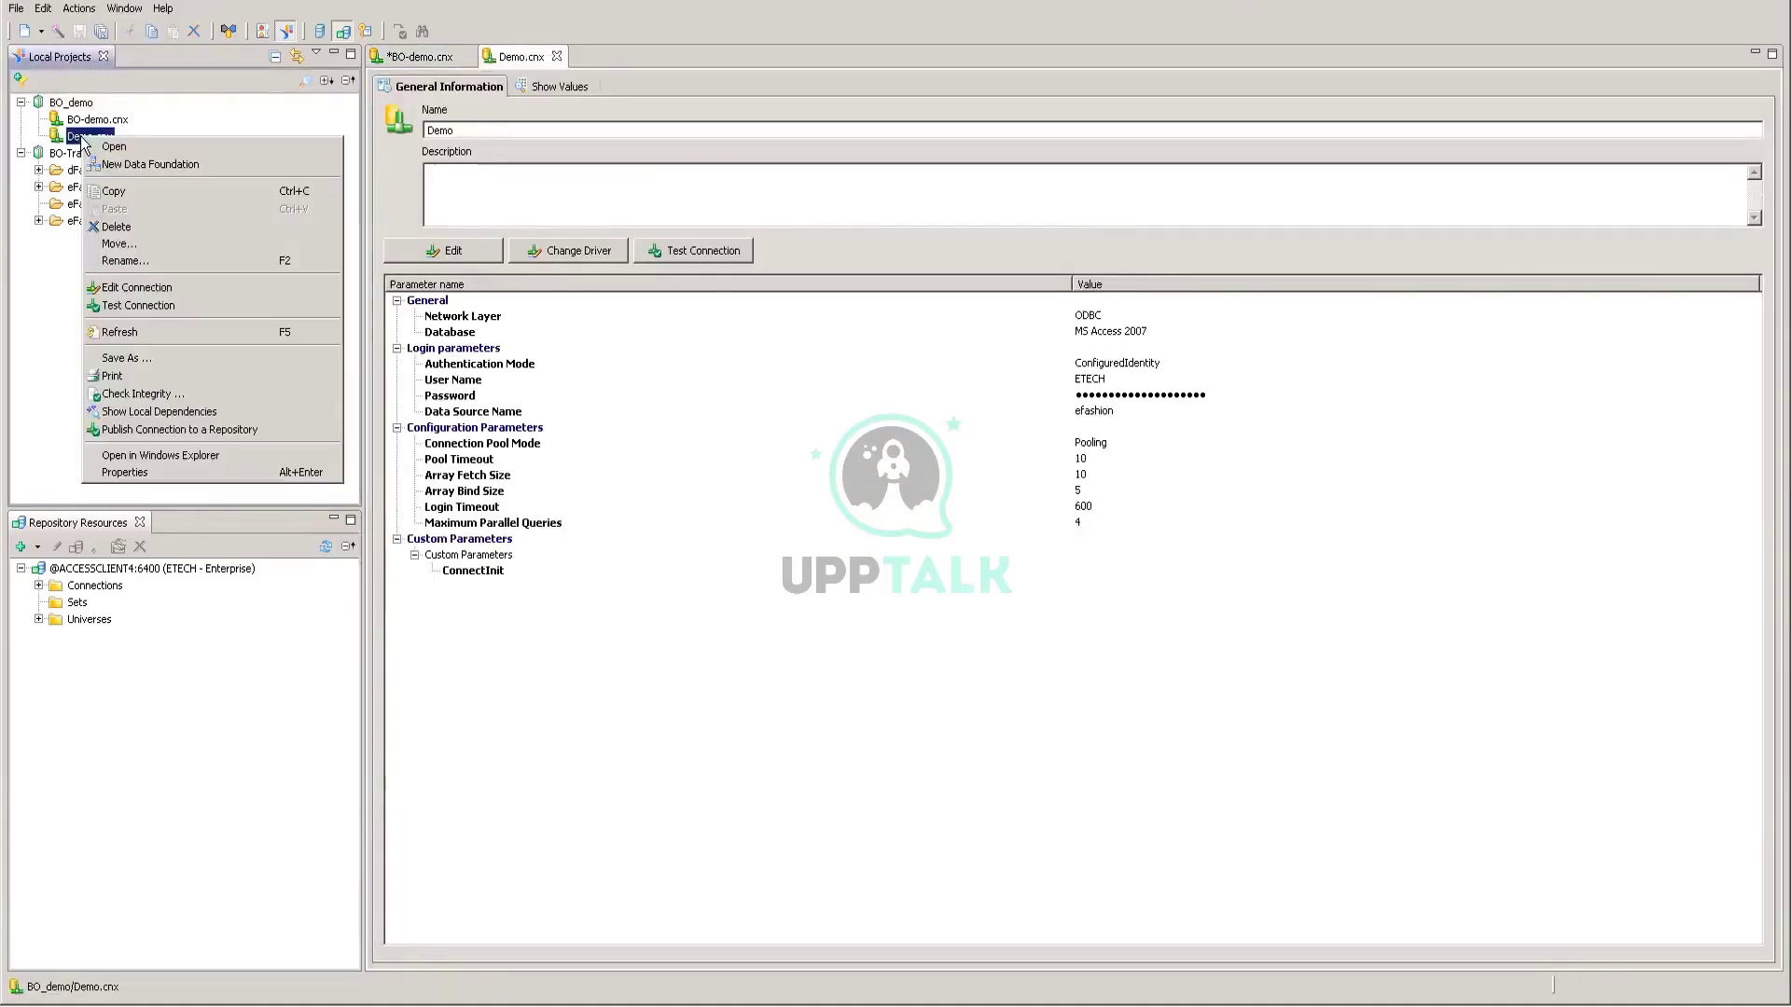
click(125, 429)
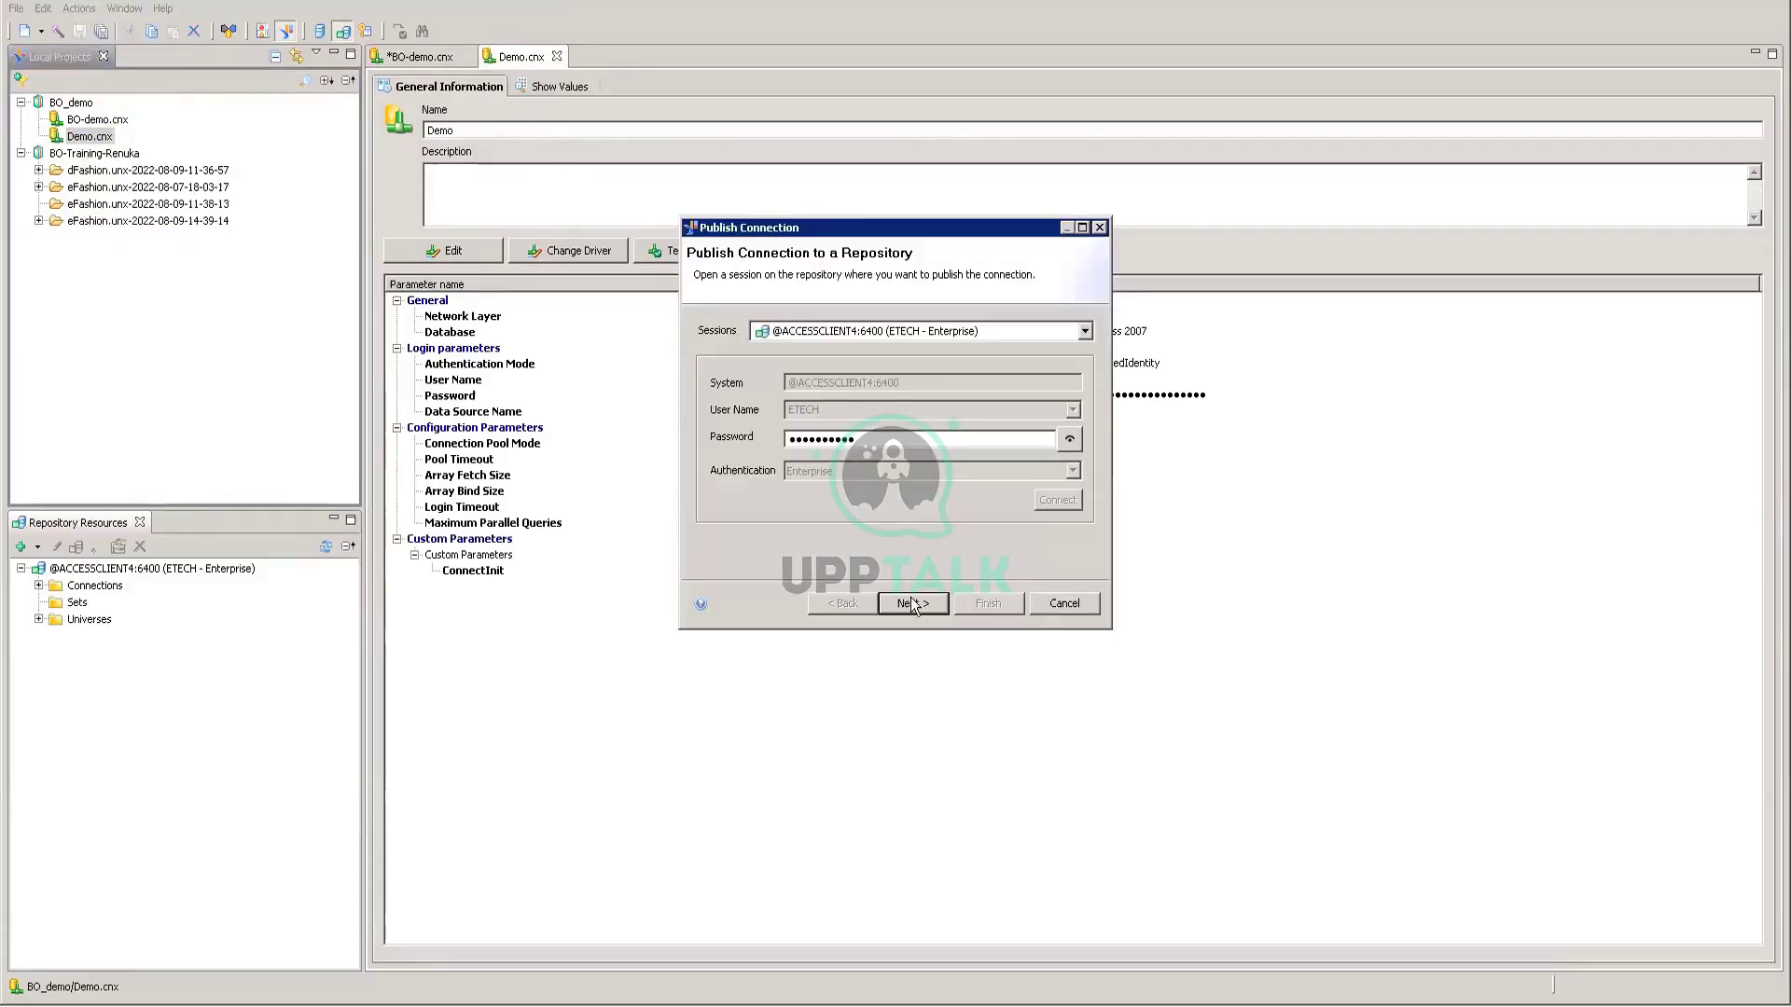
click(912, 604)
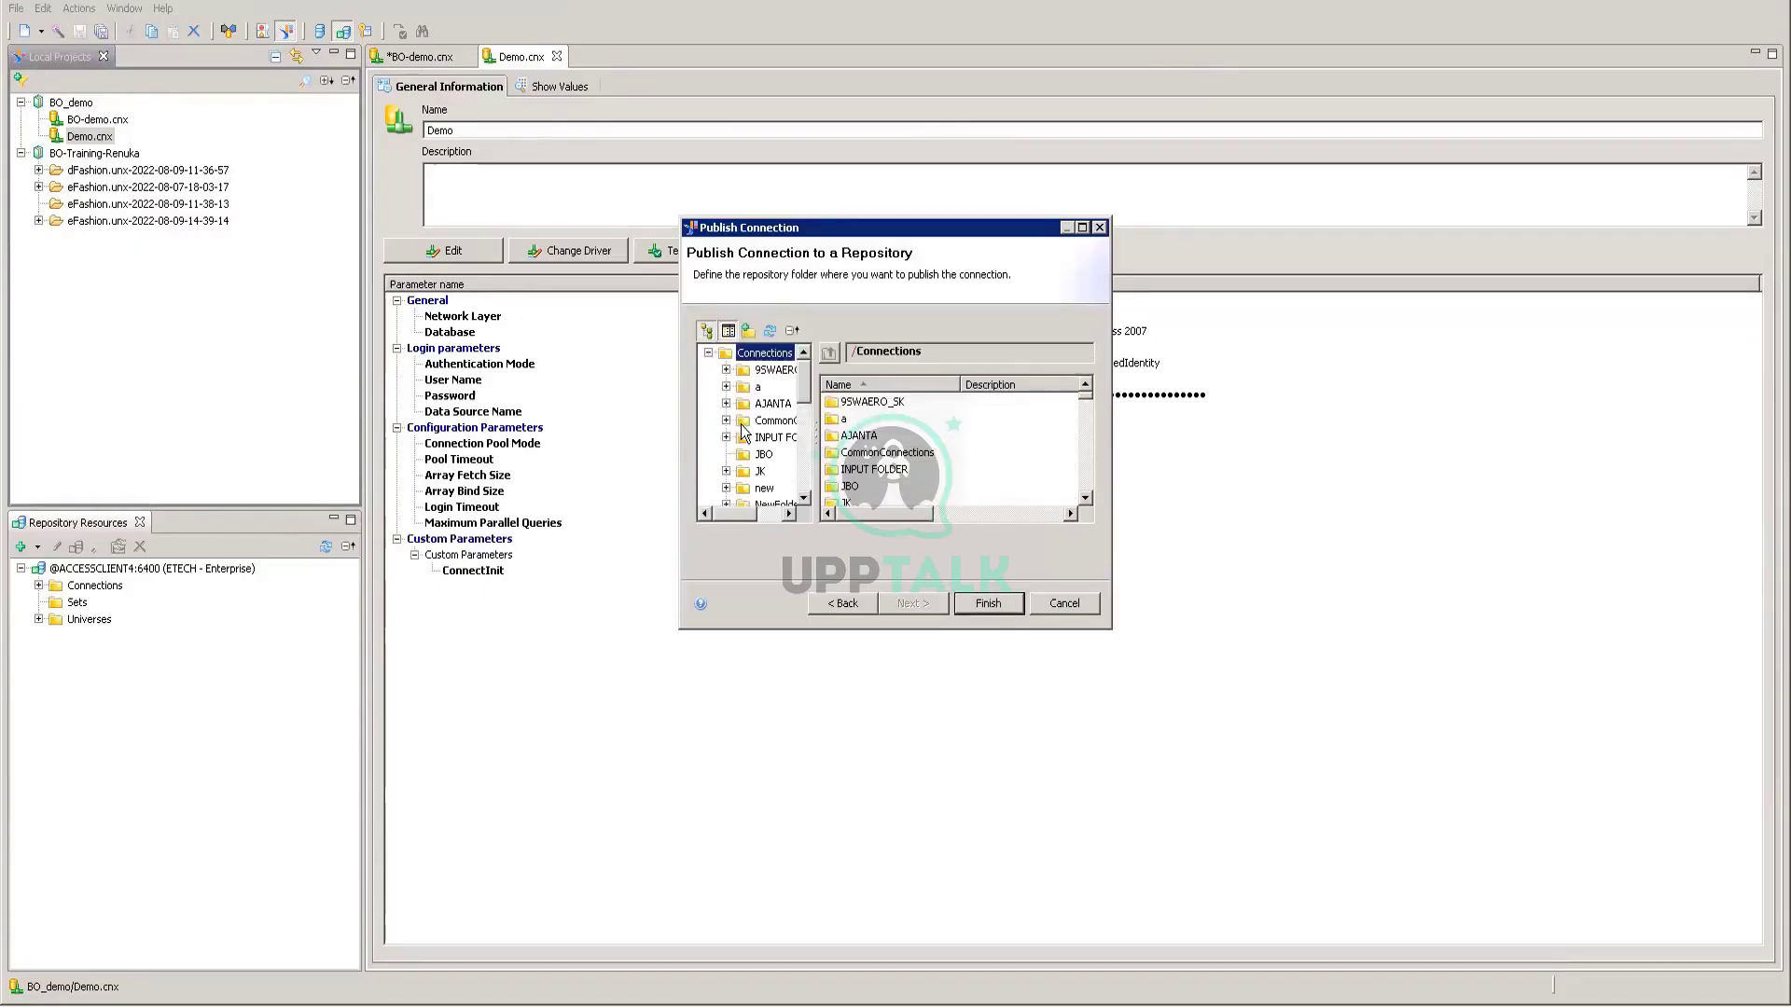
scroll(746, 429, down, 6)
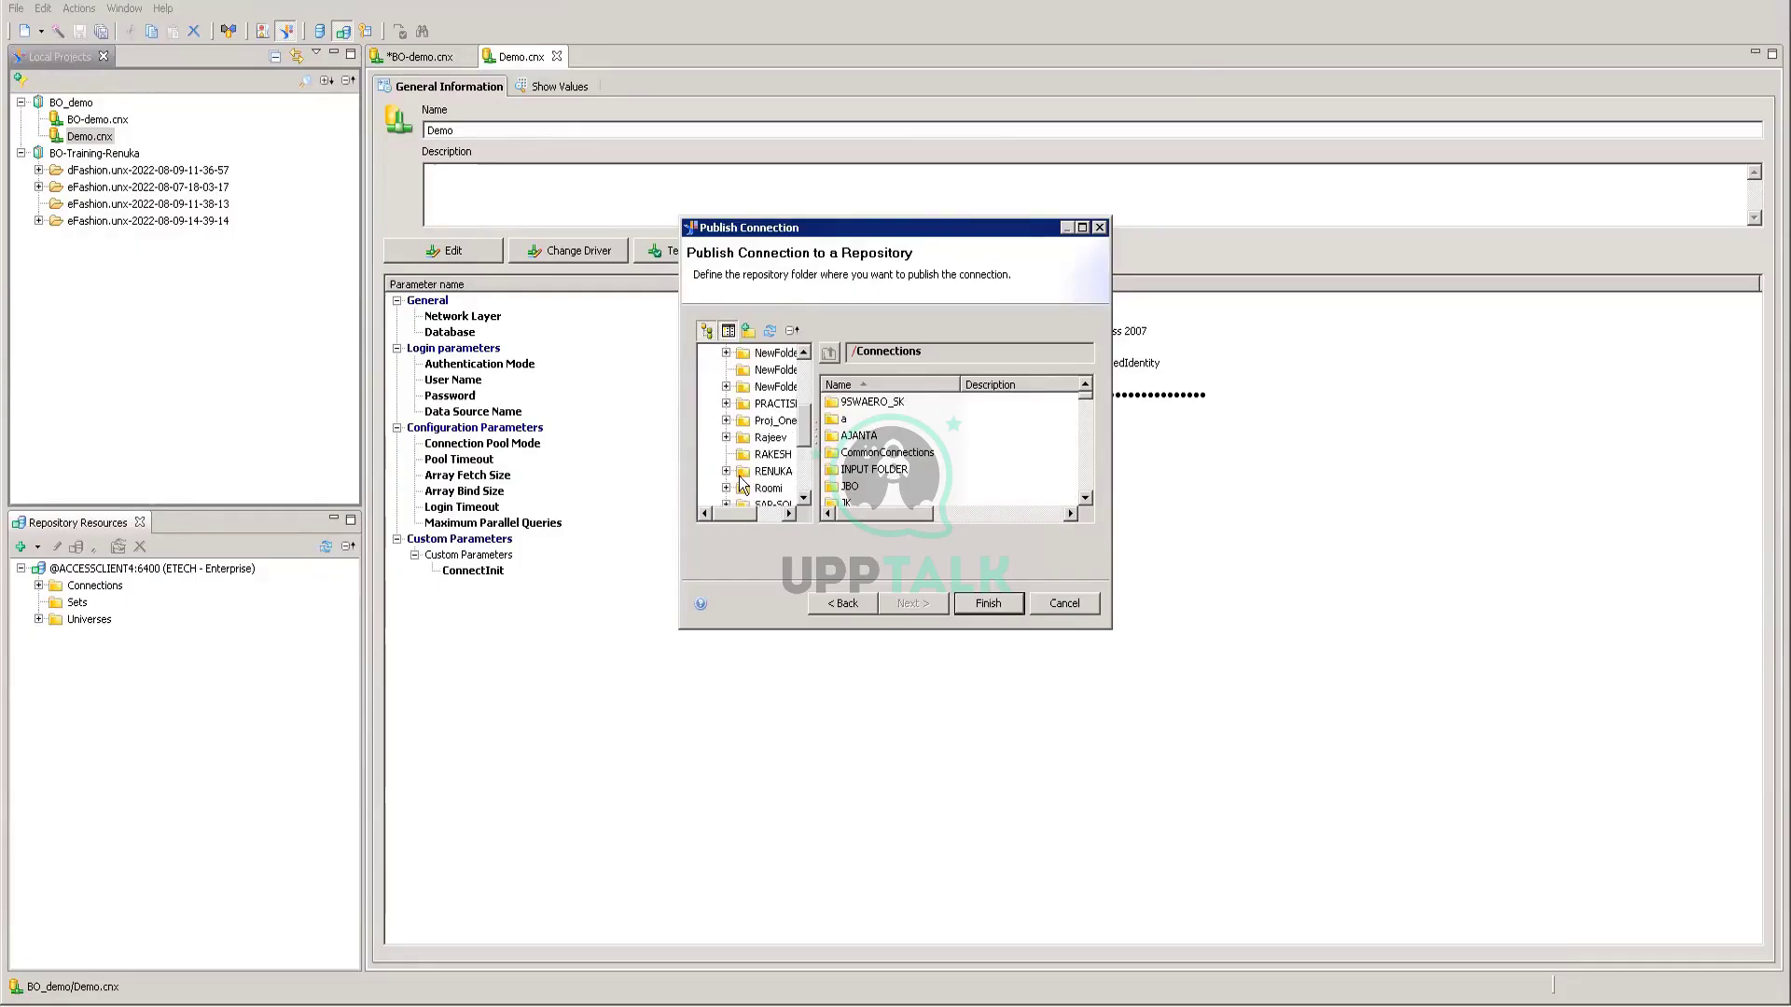
click(774, 421)
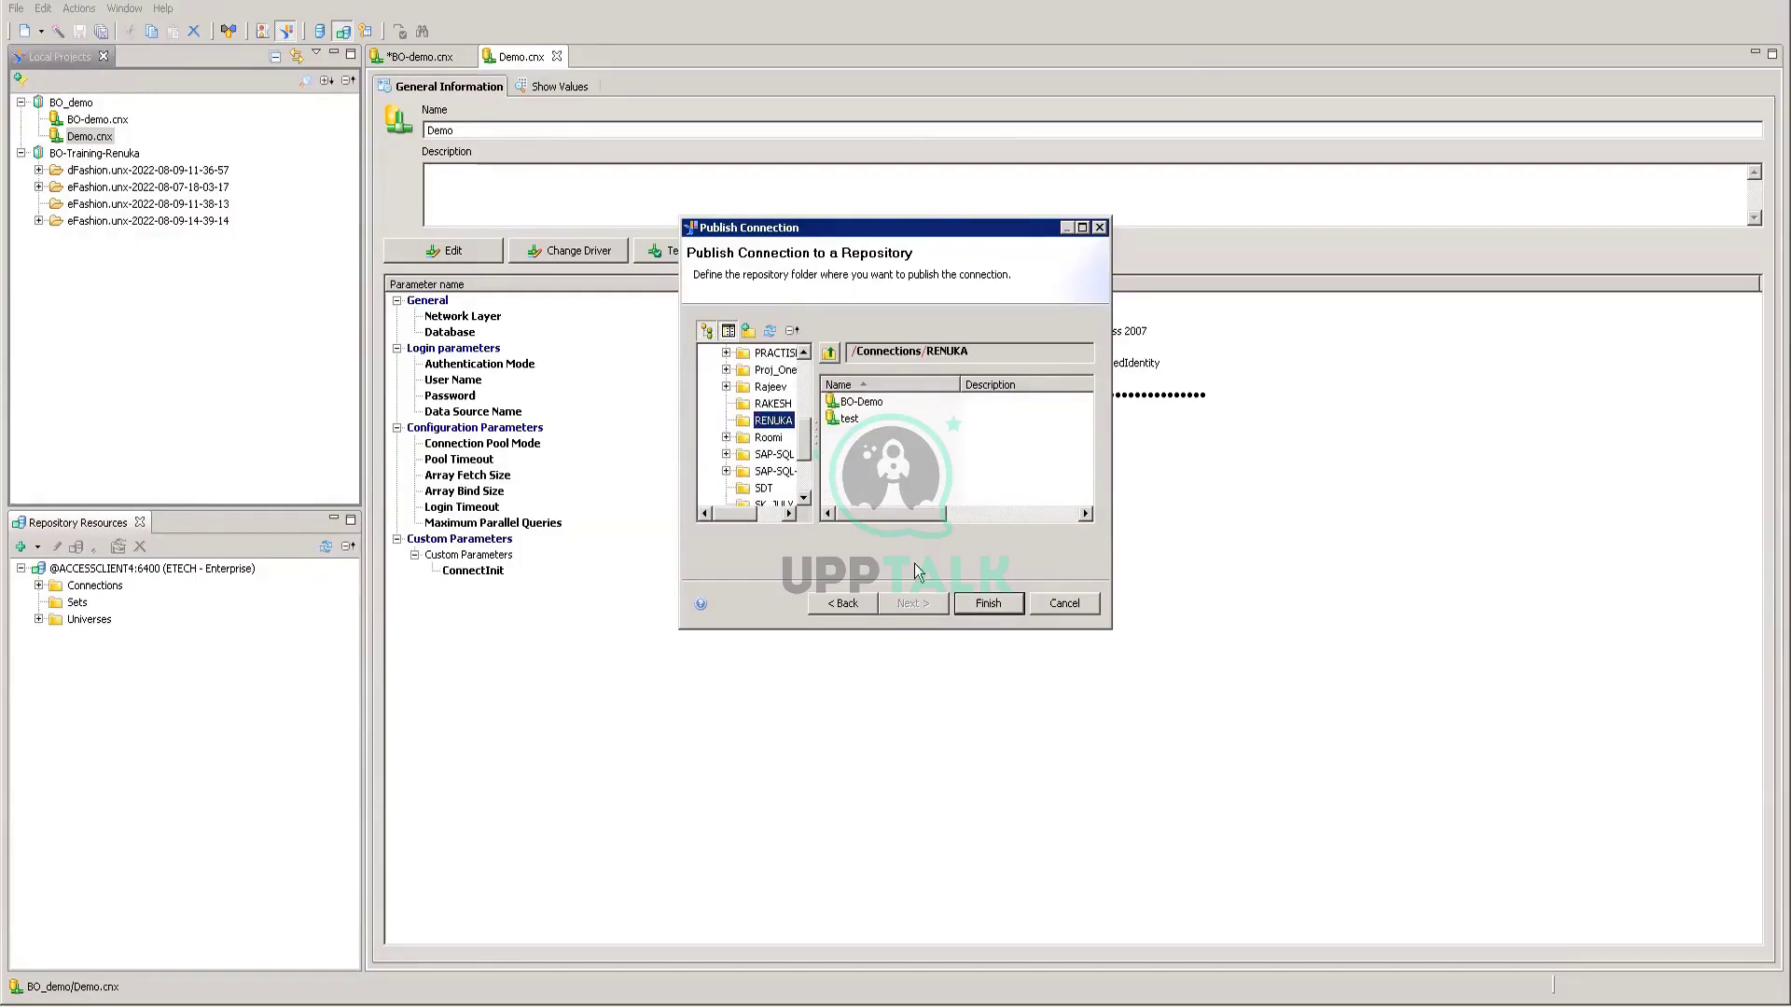
click(991, 605)
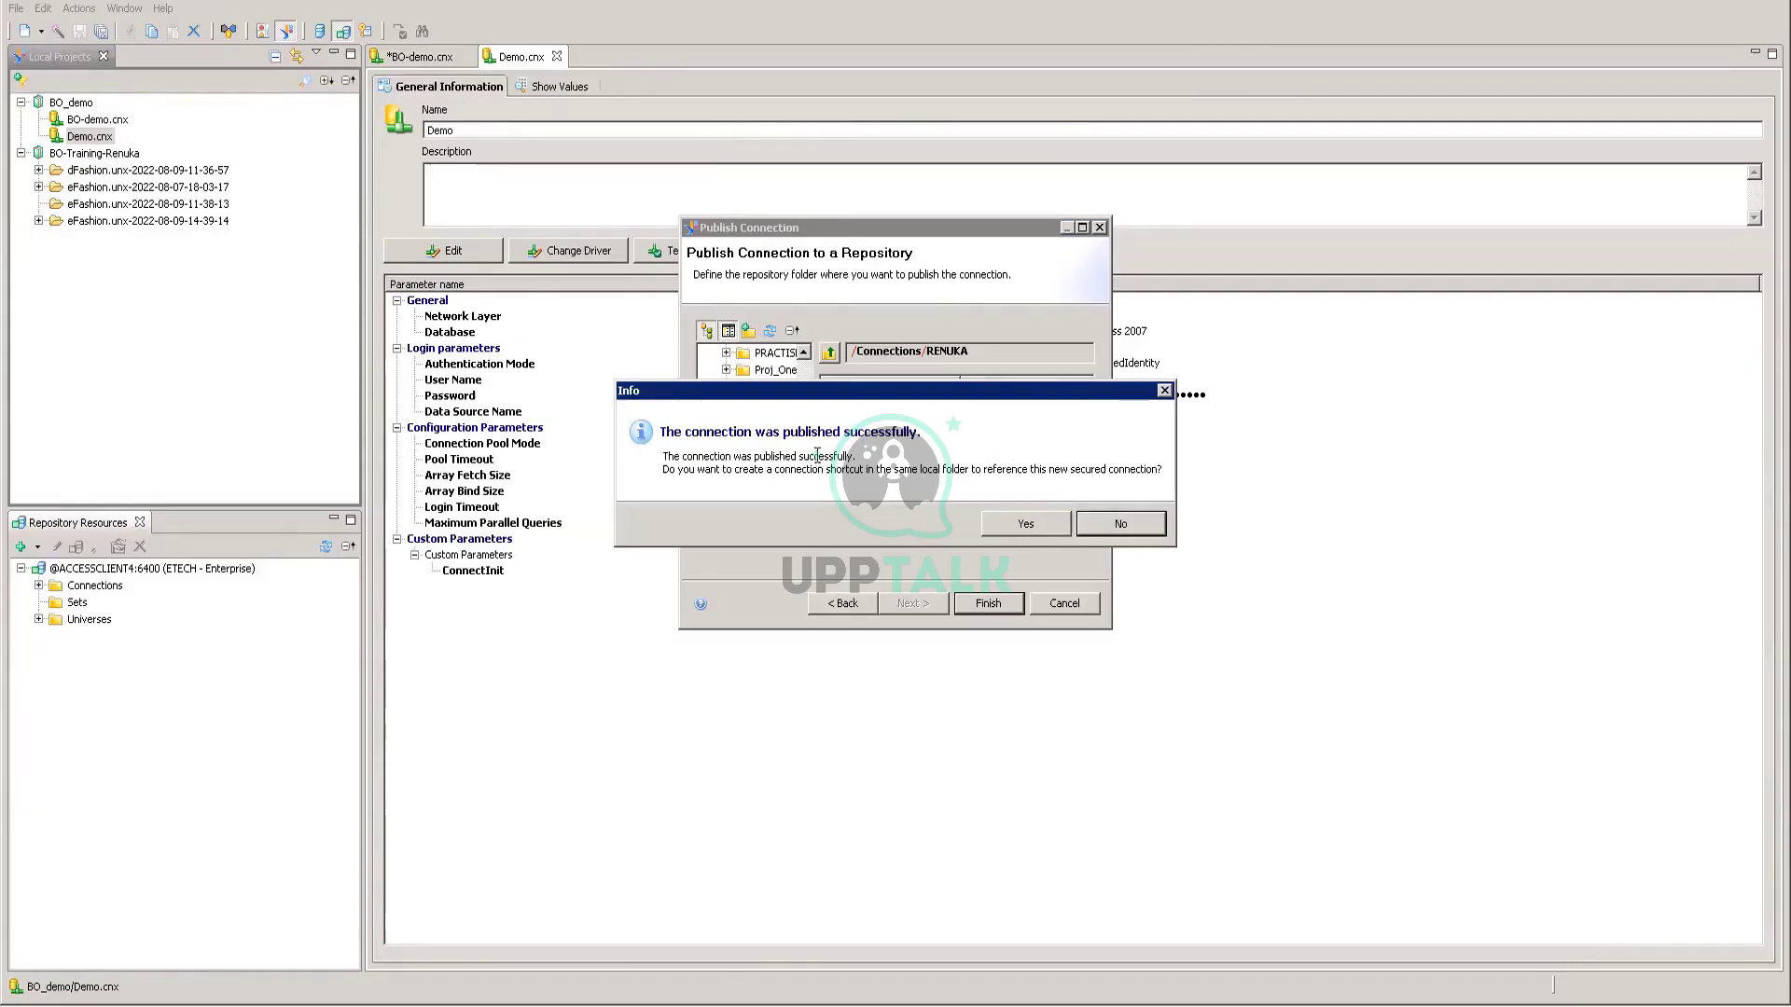
click(1030, 521)
key(Return)
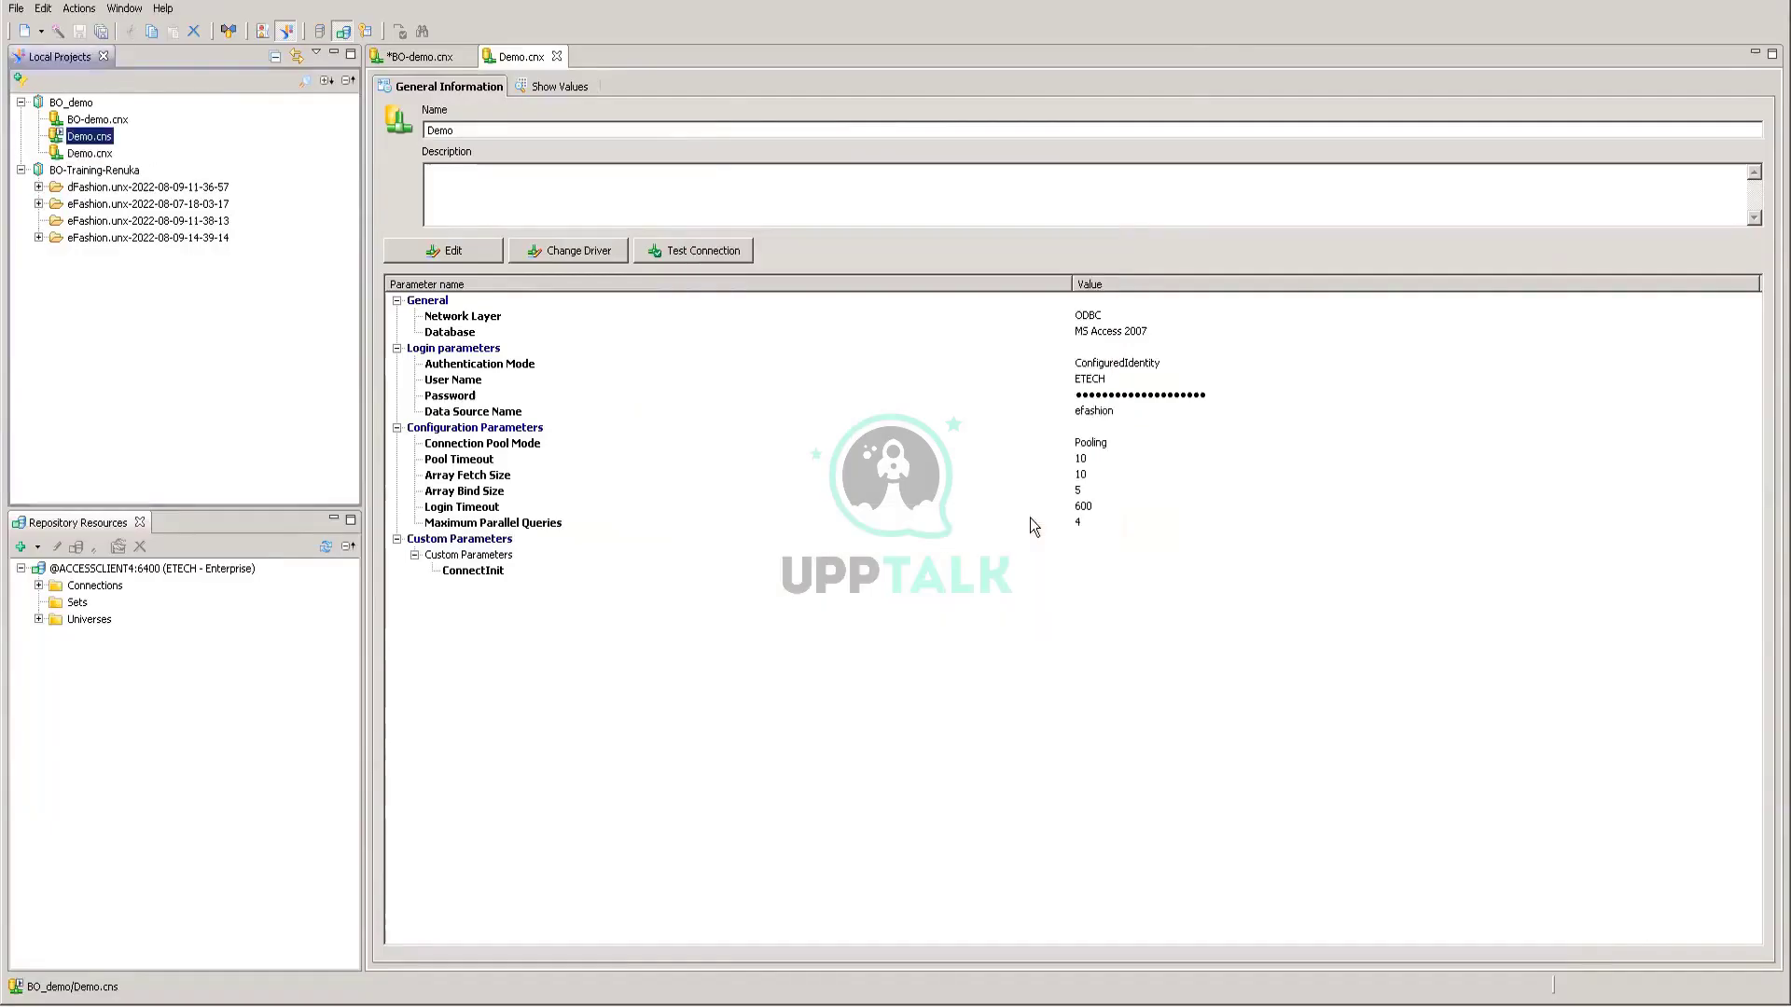
Step: Check the new Demo.cns shortcut's actions, then return to PowerPoint slide 12
click(103, 155)
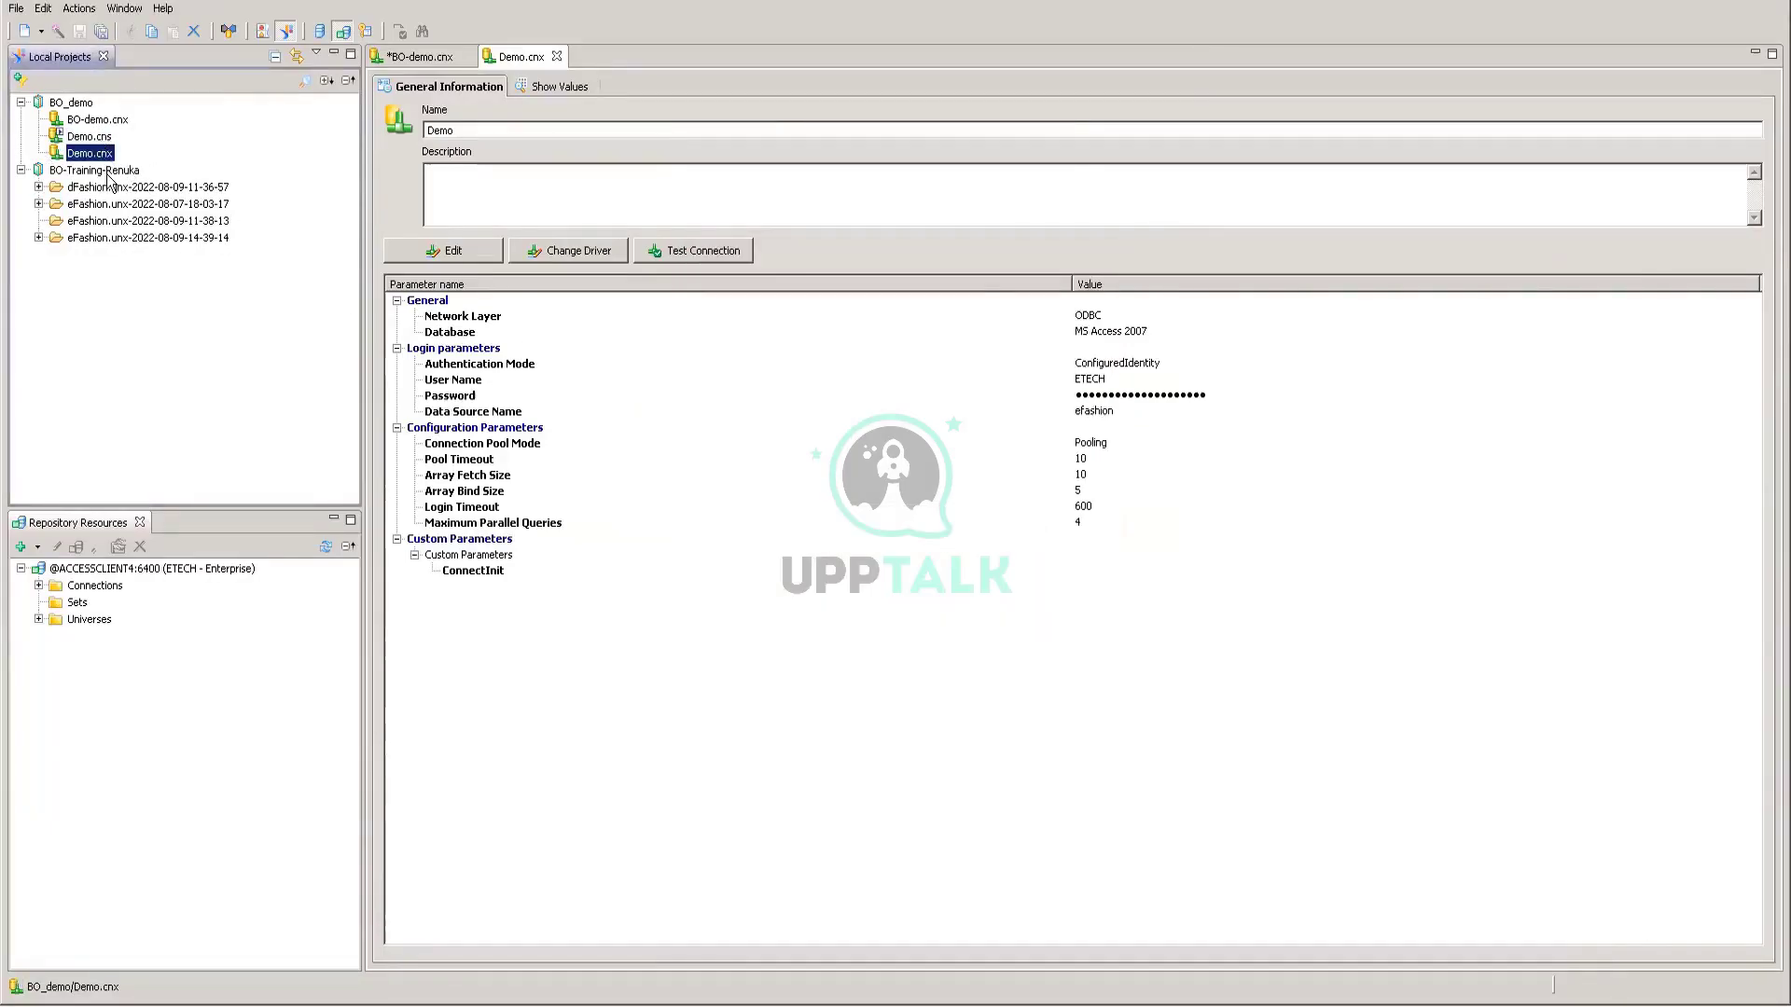
click(107, 140)
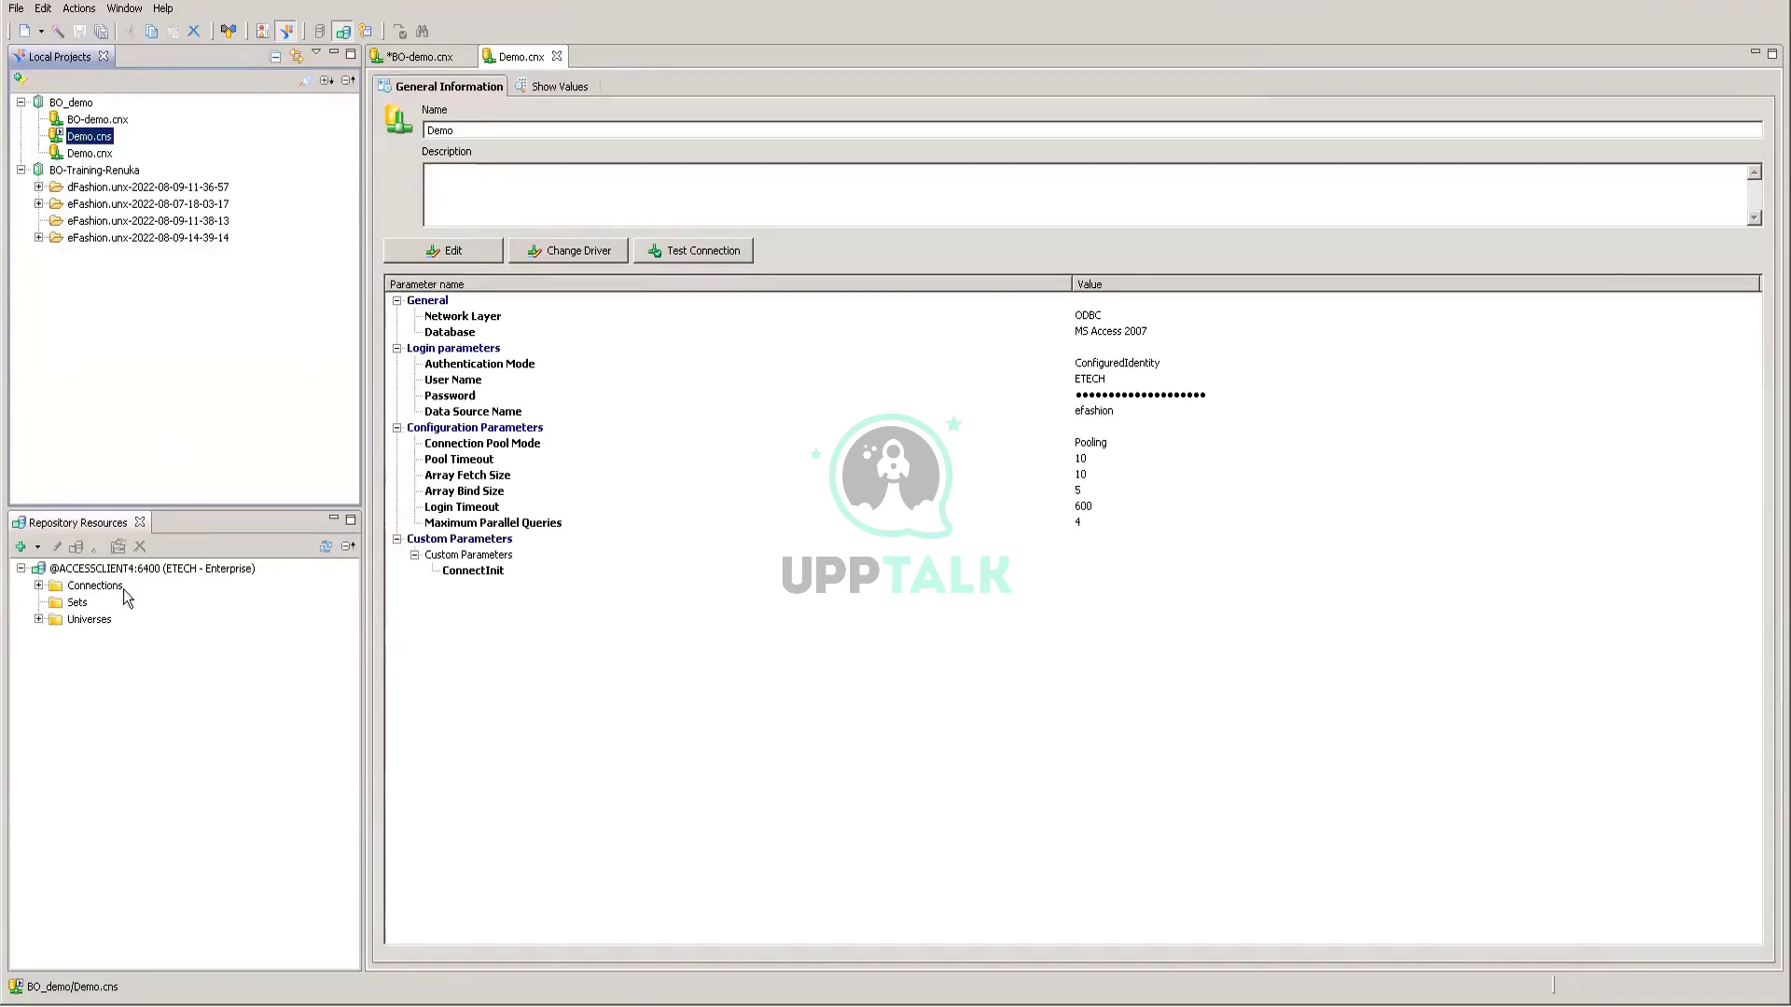
right_click(105, 144)
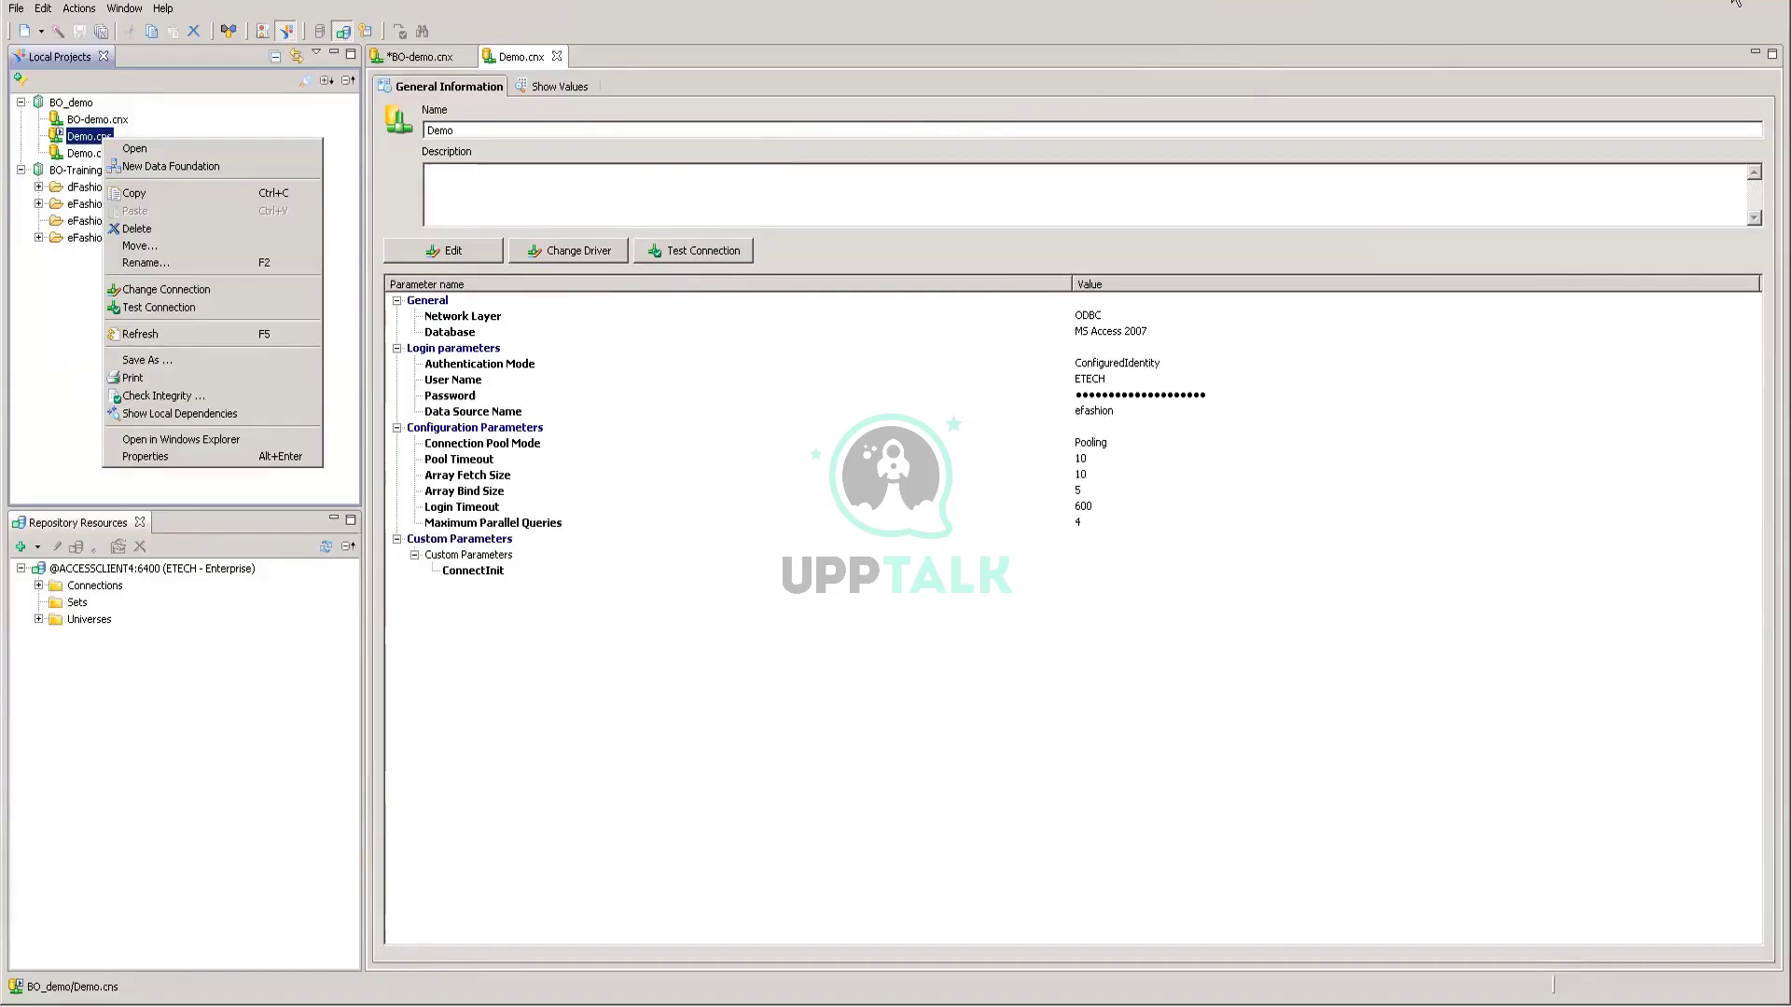
key(Escape)
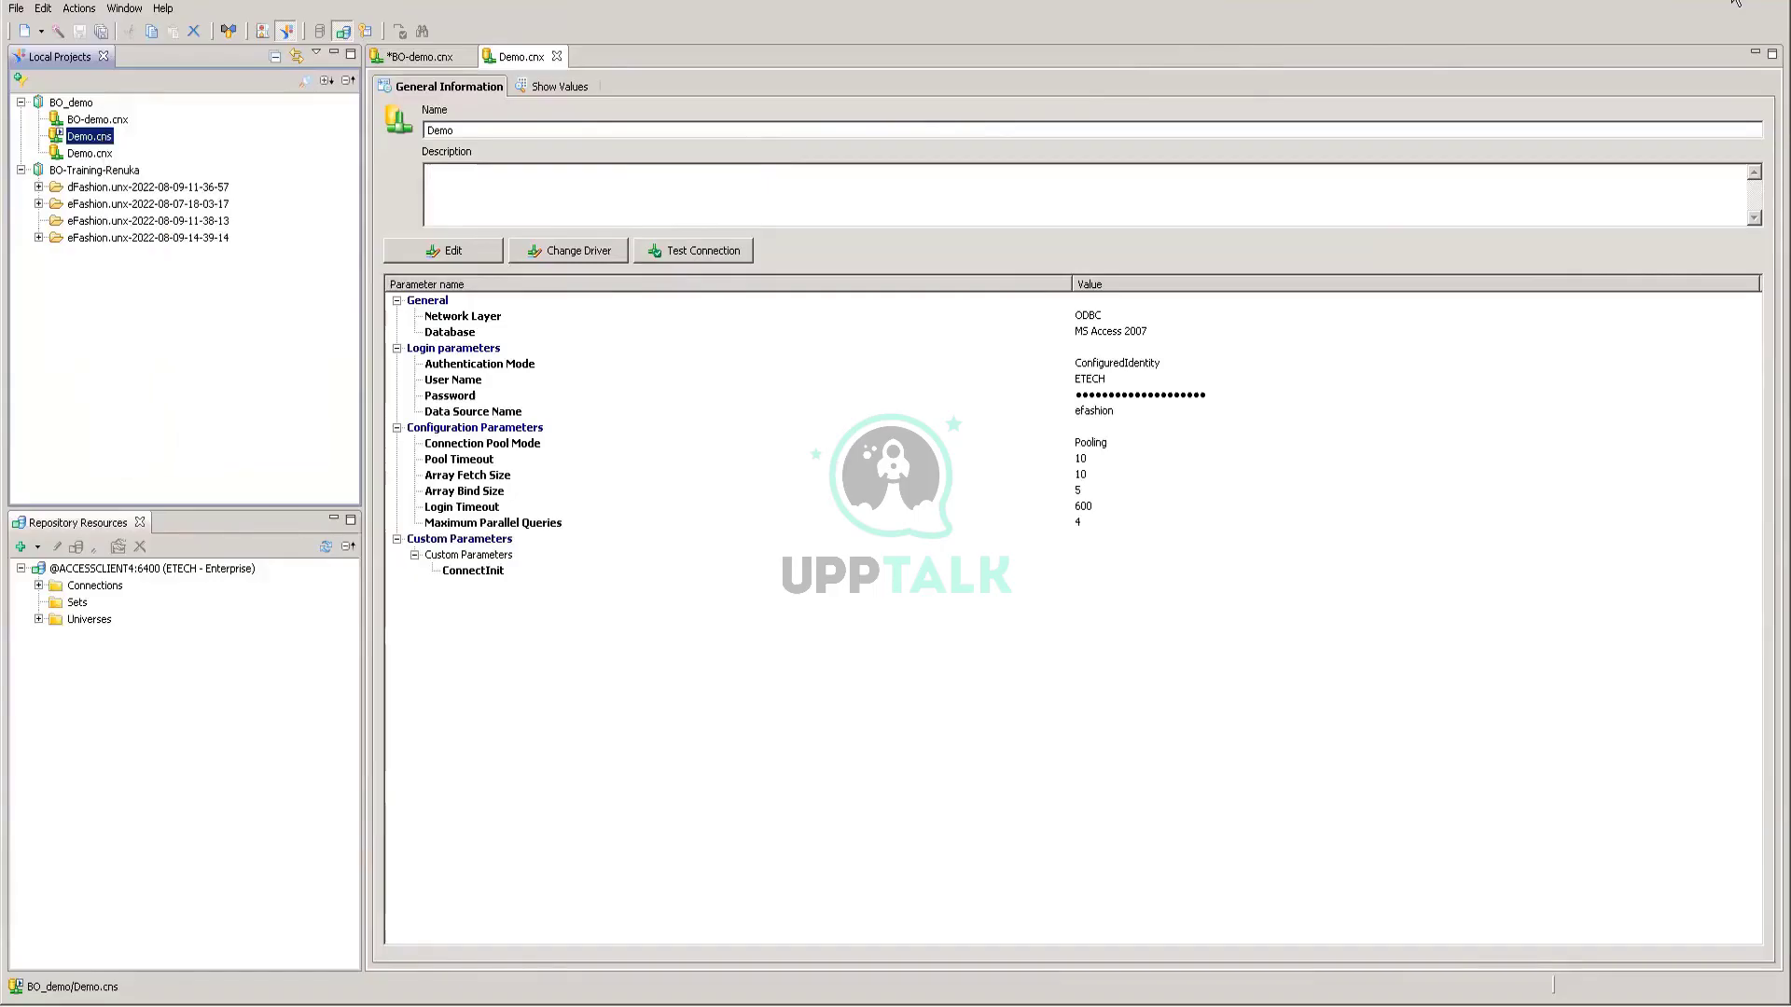
click(1748, 4)
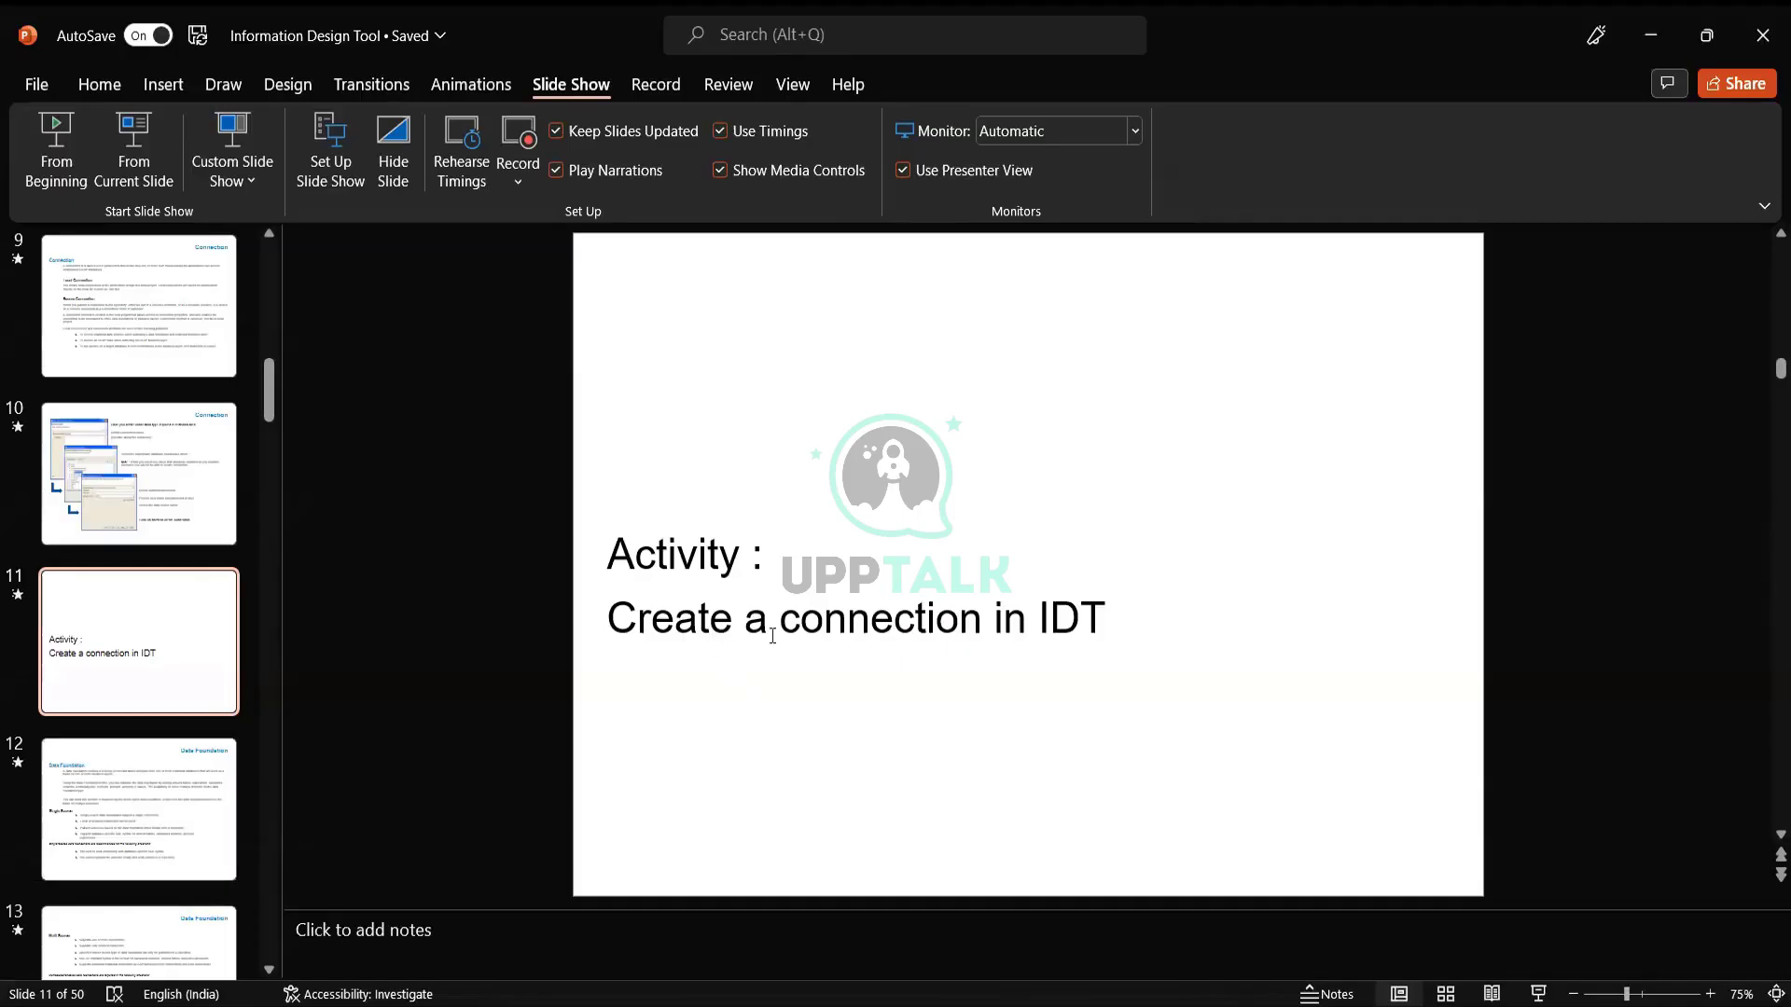
click(175, 817)
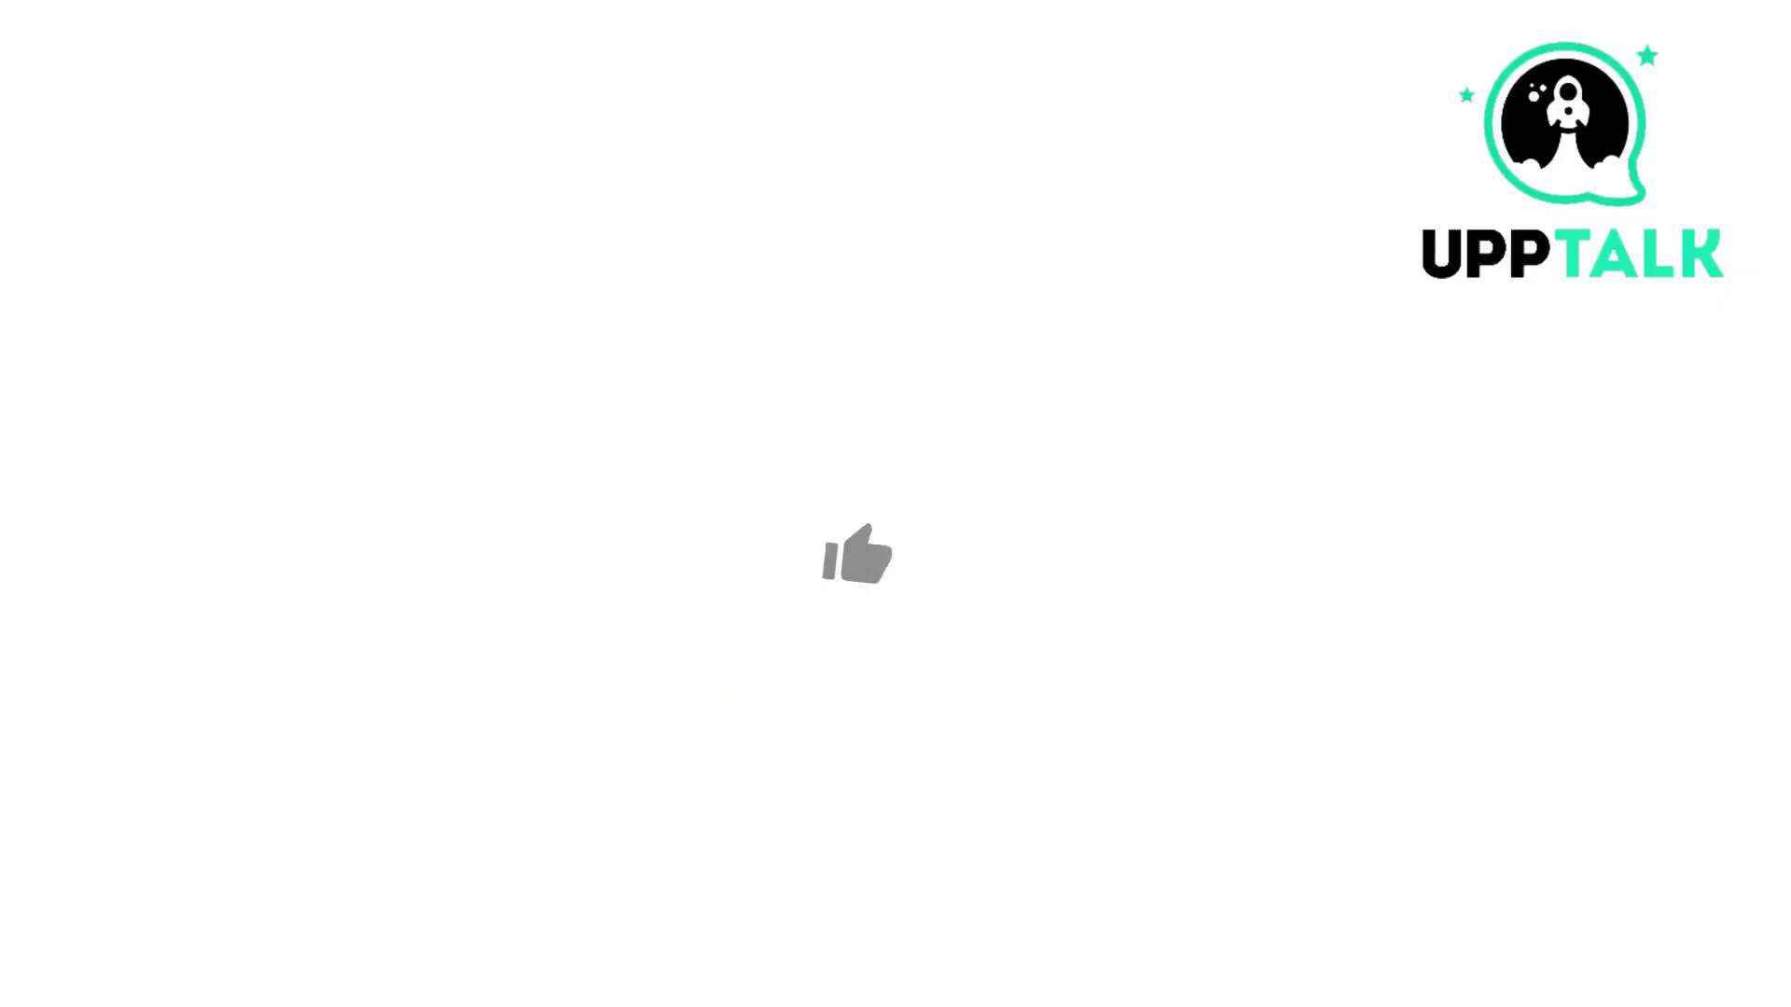